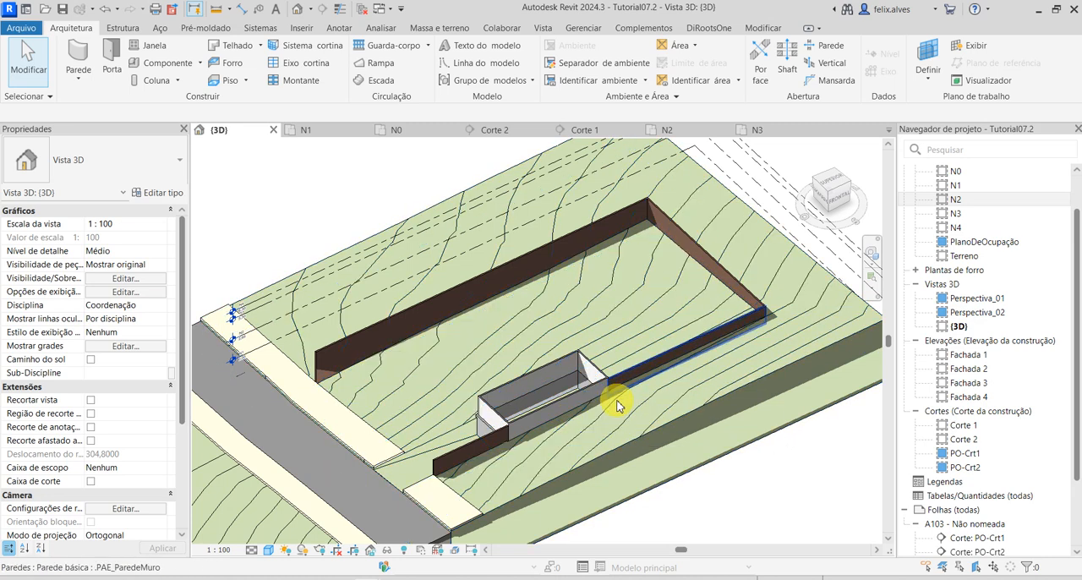
Start a structural beam system (Sistema de vigas) with a rectangular boundary and open the N1 floor plan for sketching.
scroll(454, 406, up, 2)
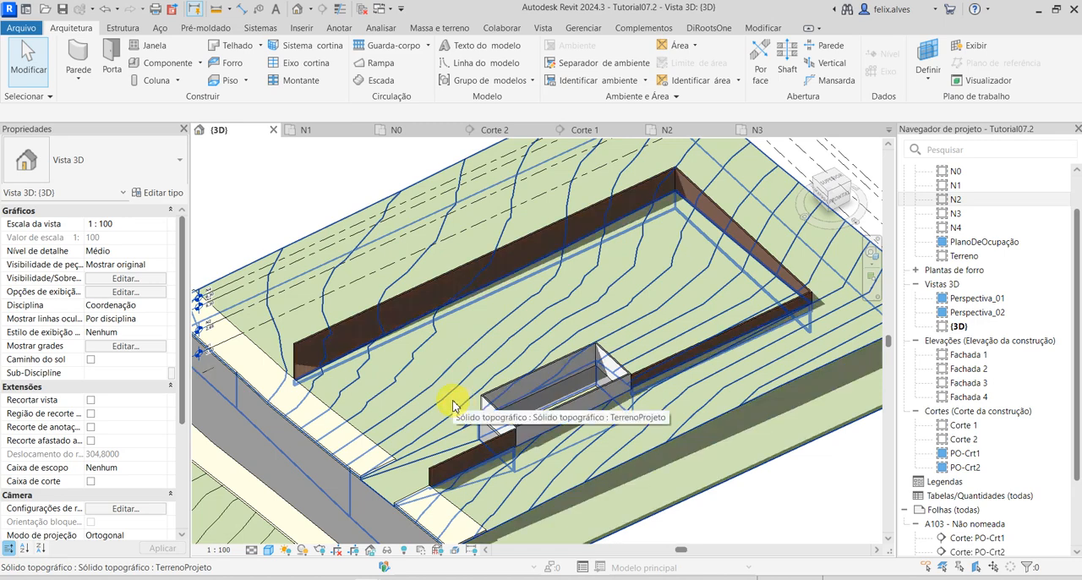
middle_drag(454, 406, 447, 369)
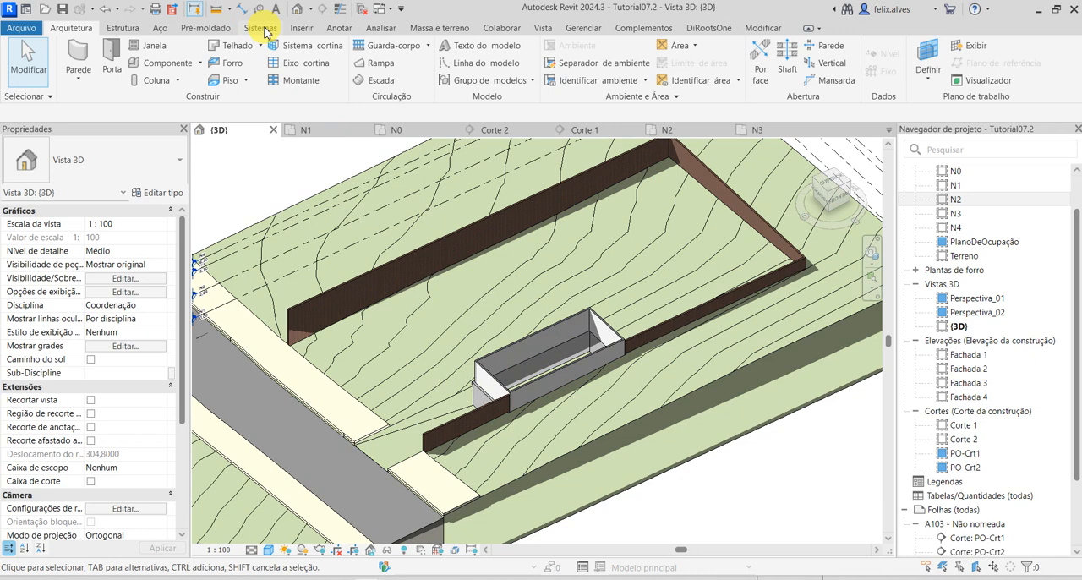
click(132, 30)
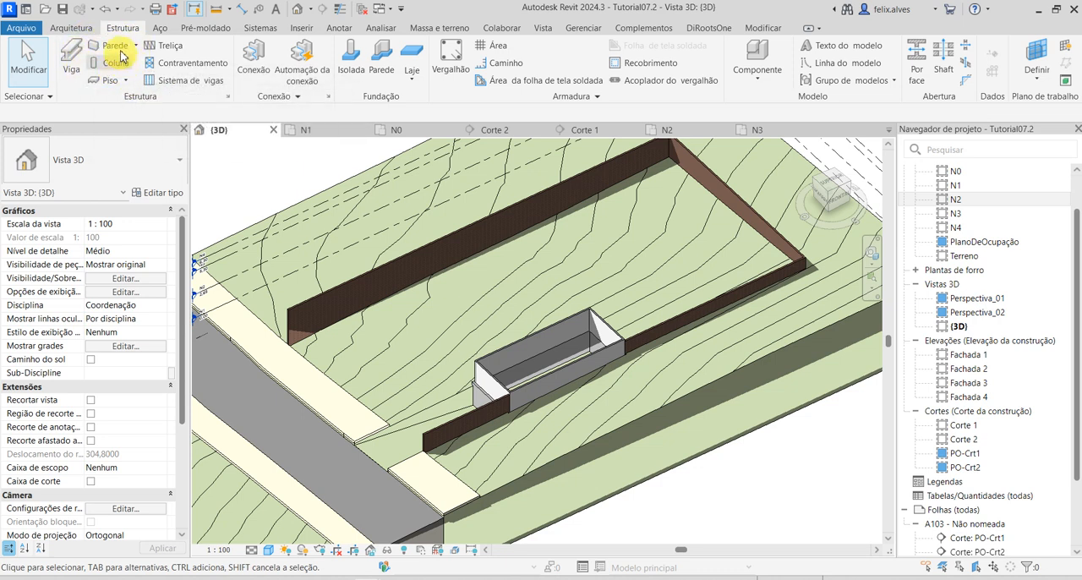
click(191, 82)
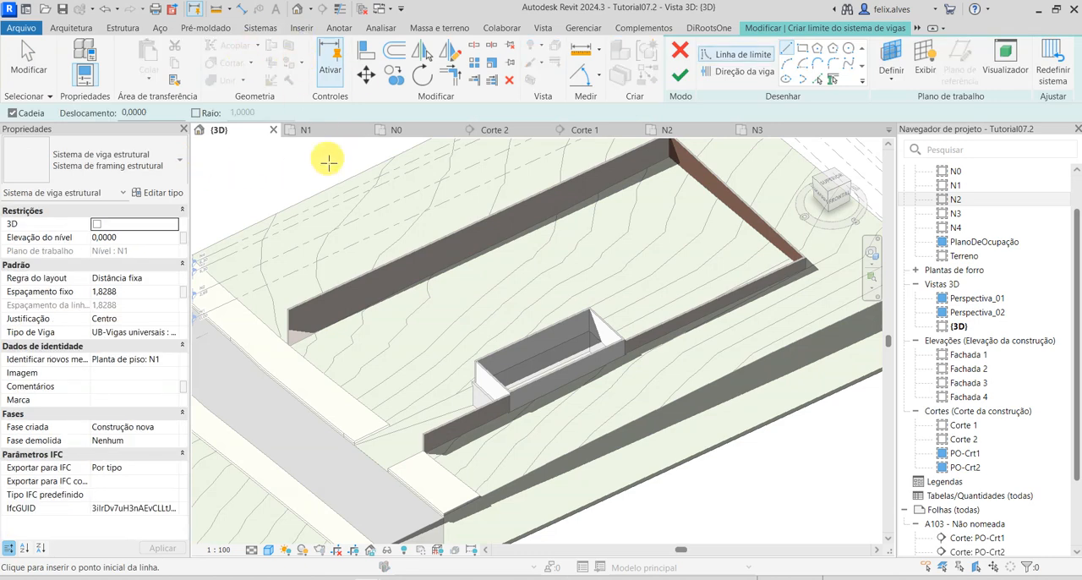
click(810, 52)
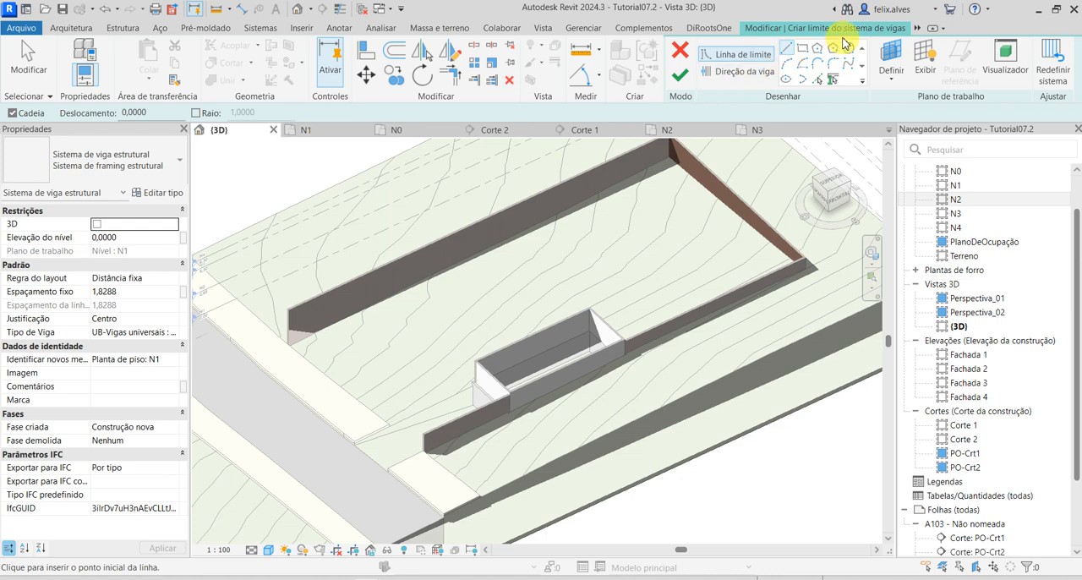
click(326, 132)
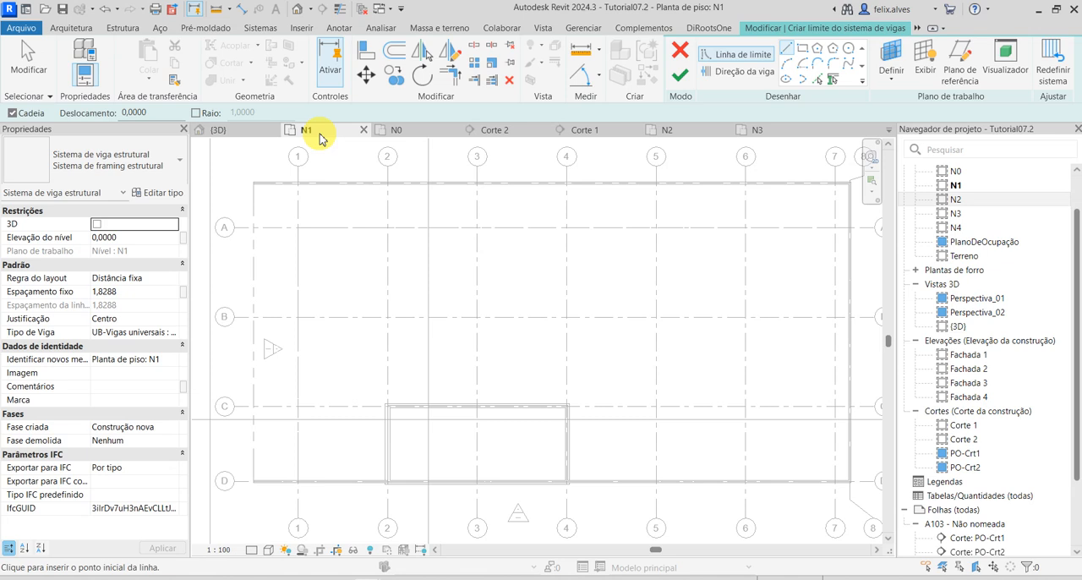
Close the Corte 2 and N0 views and examine the levels and building volumes in section Corte 1.
click(497, 134)
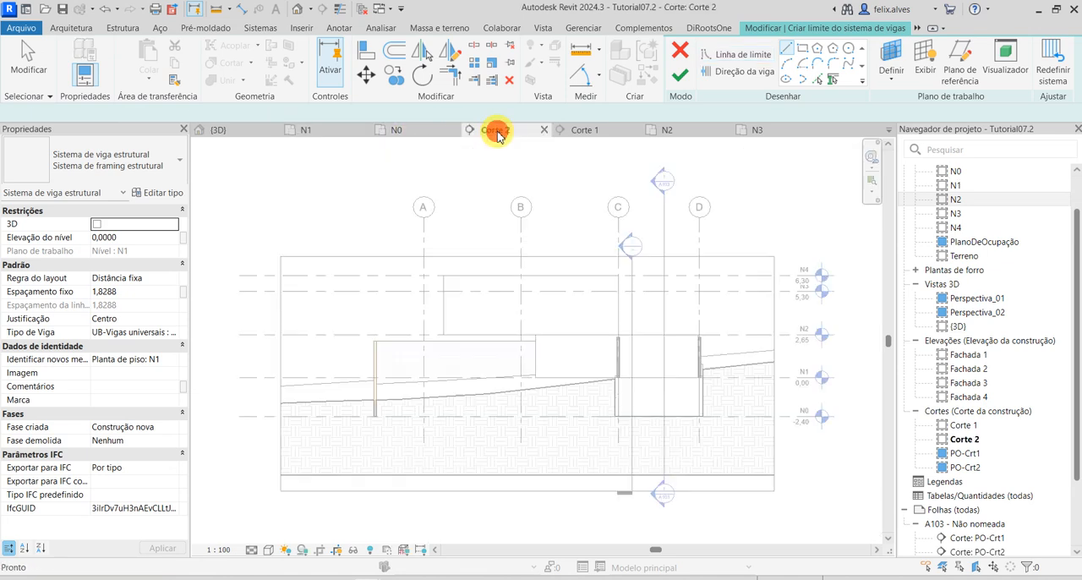
click(544, 132)
click(528, 133)
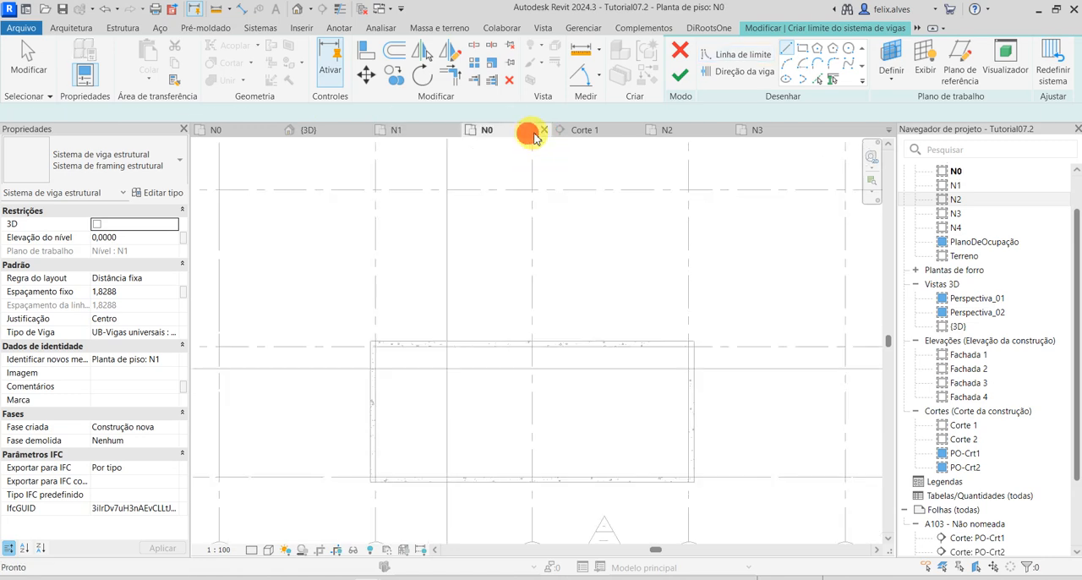
click(545, 130)
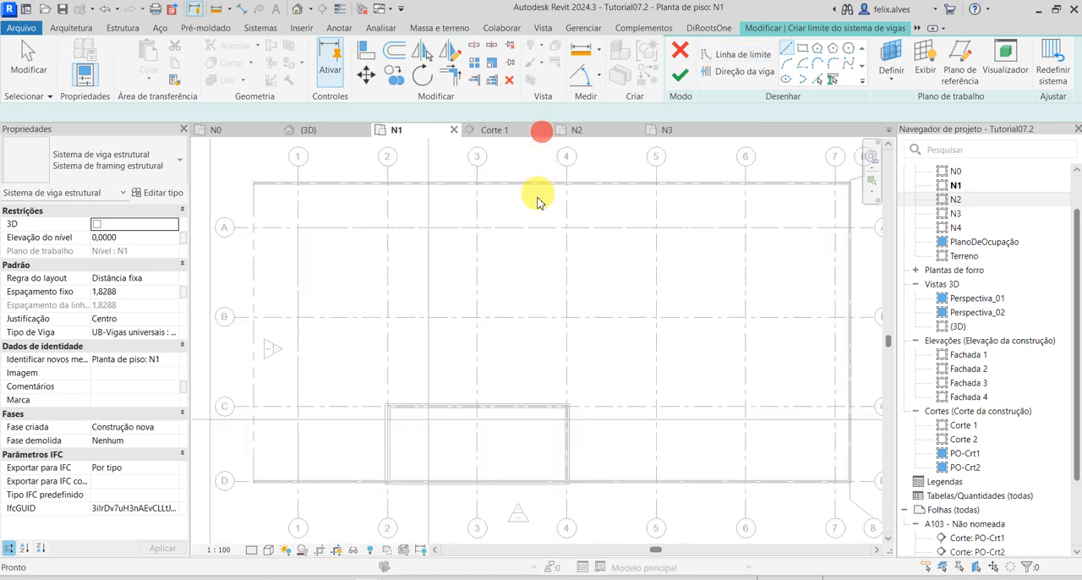
click(512, 134)
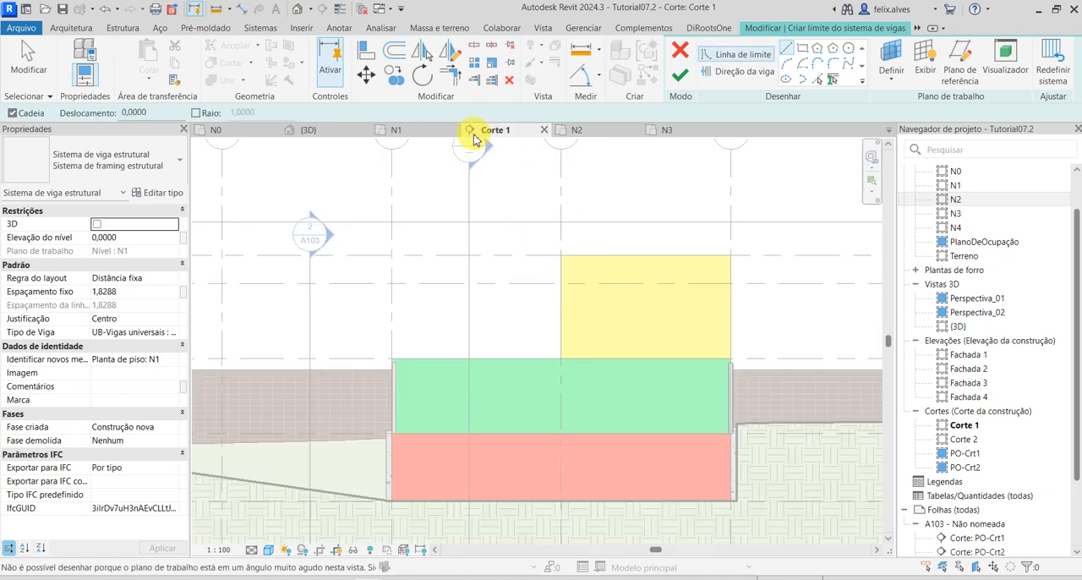
scroll(688, 309, down, 5)
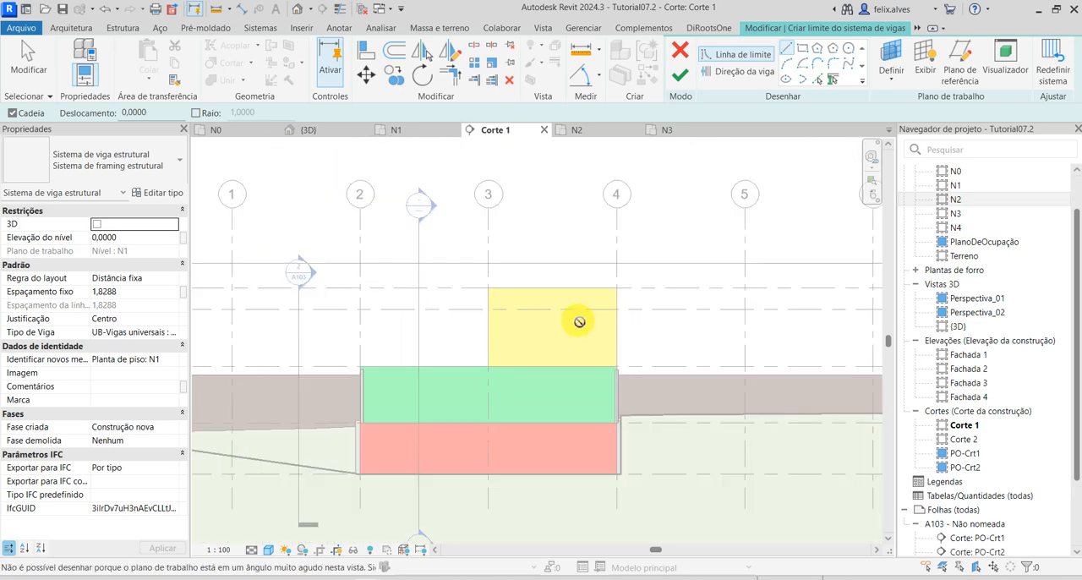
middle_drag(699, 338, 459, 353)
scroll(652, 346, up, 4)
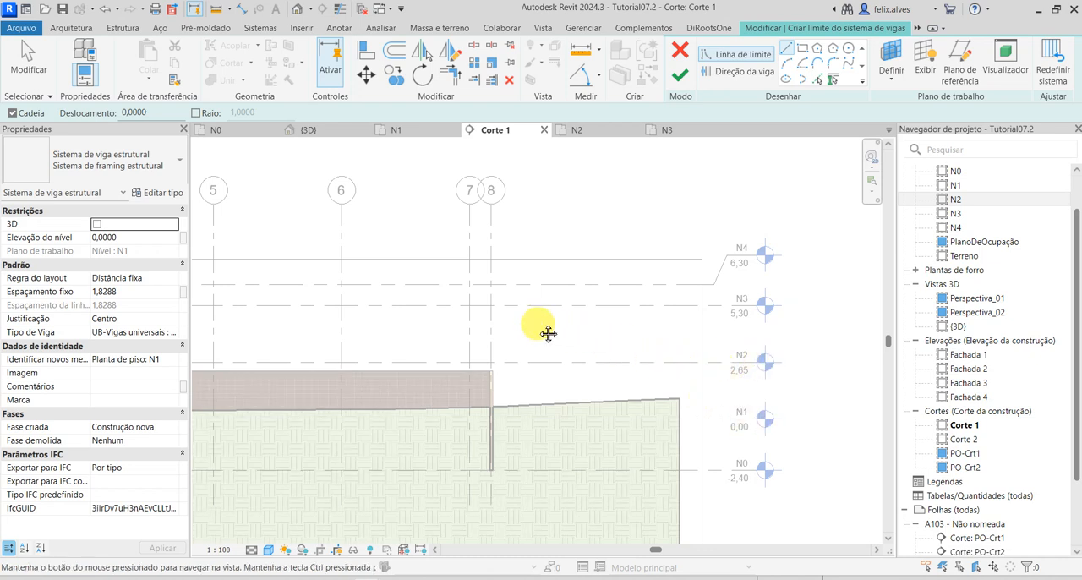
middle_drag(550, 333, 707, 342)
Back in the N1 floor plan, choose UB-Vigas universais : UB305x165x40 as the beam type of the beam system.
click(423, 130)
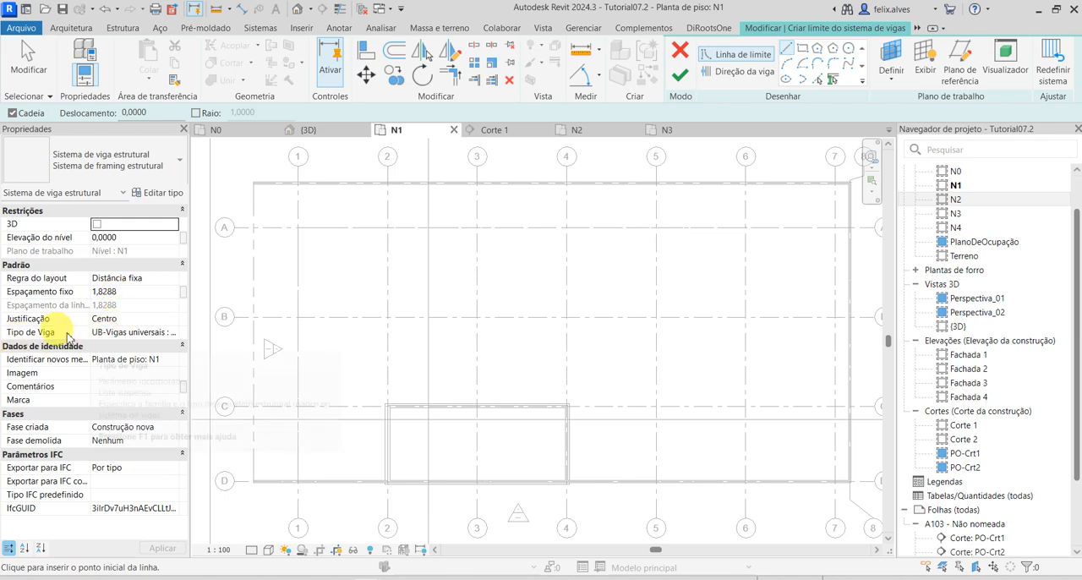
click(175, 334)
click(174, 335)
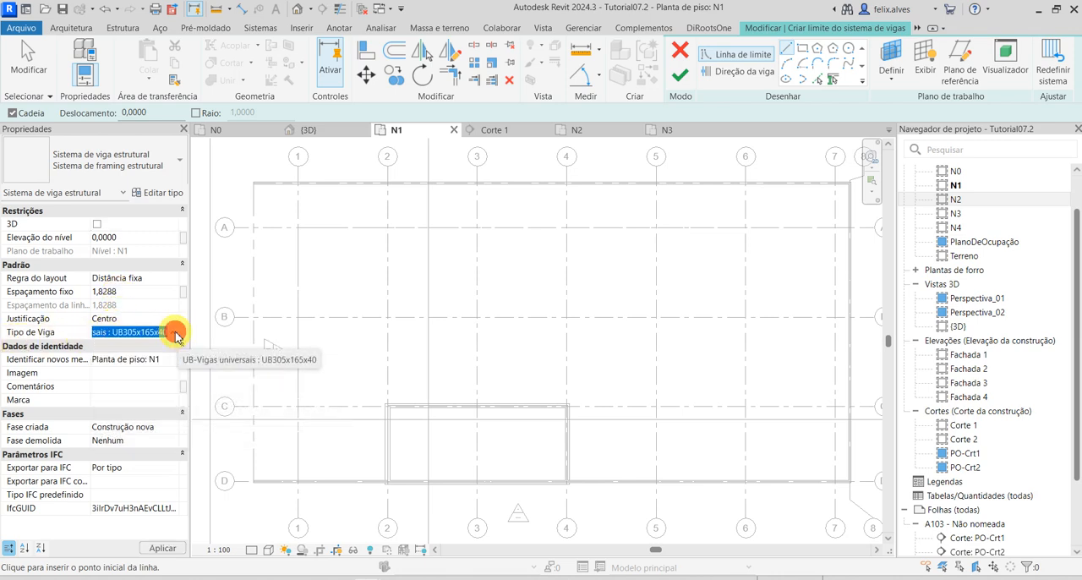
click(144, 334)
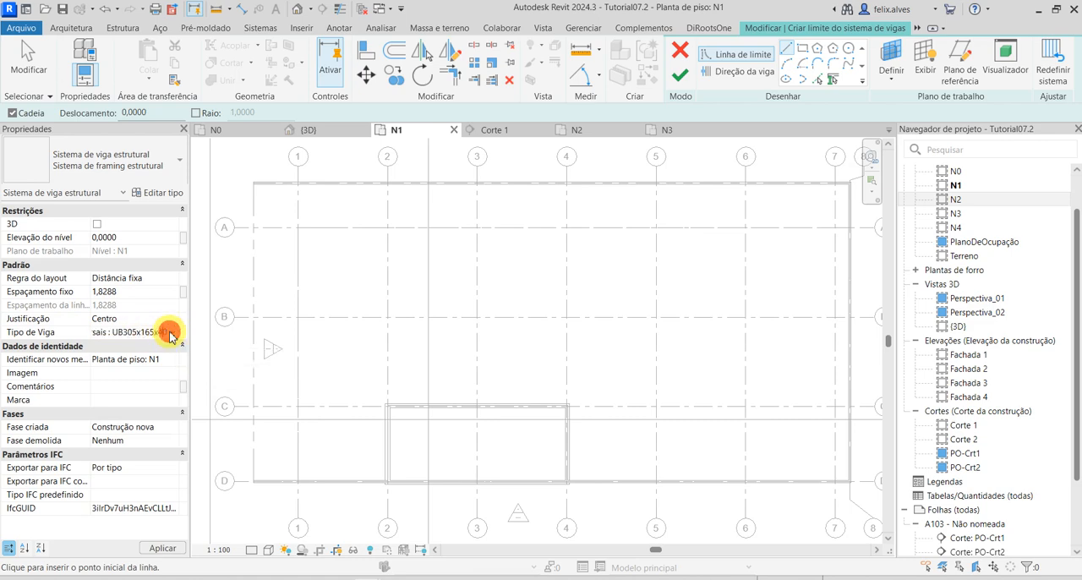
click(175, 334)
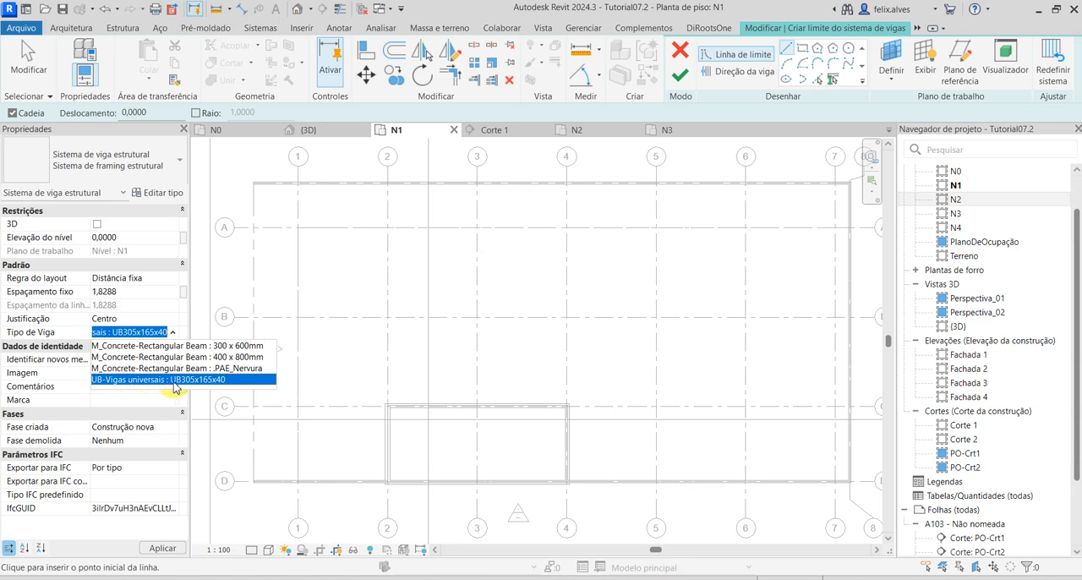
click(172, 381)
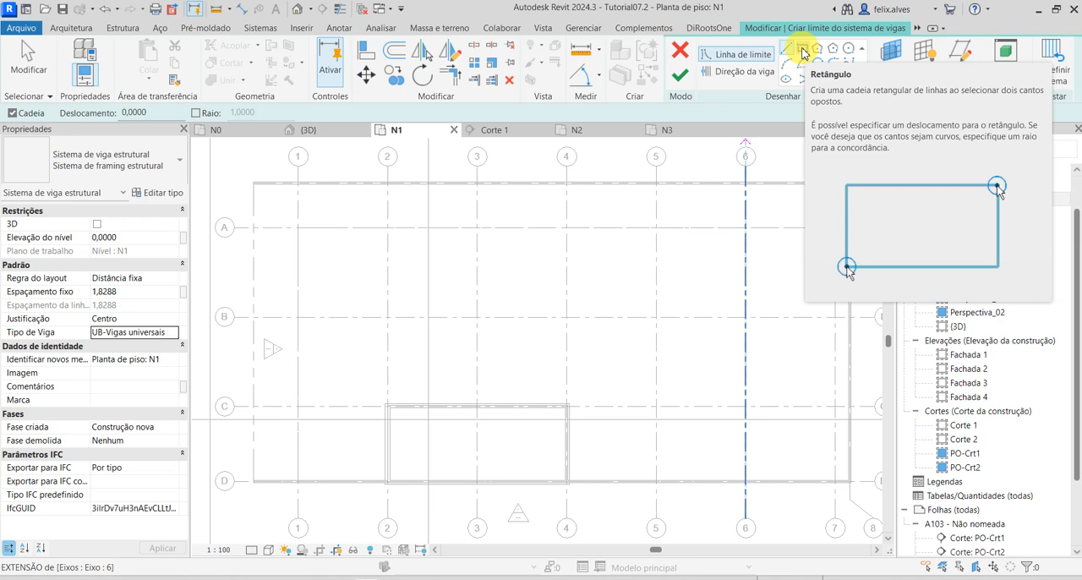
Sketch a rectangular beam system boundary along the outer wall faces, from the corner at axes 2 and C to the corner at 4 and D.
click(803, 54)
scroll(384, 408, up, 4)
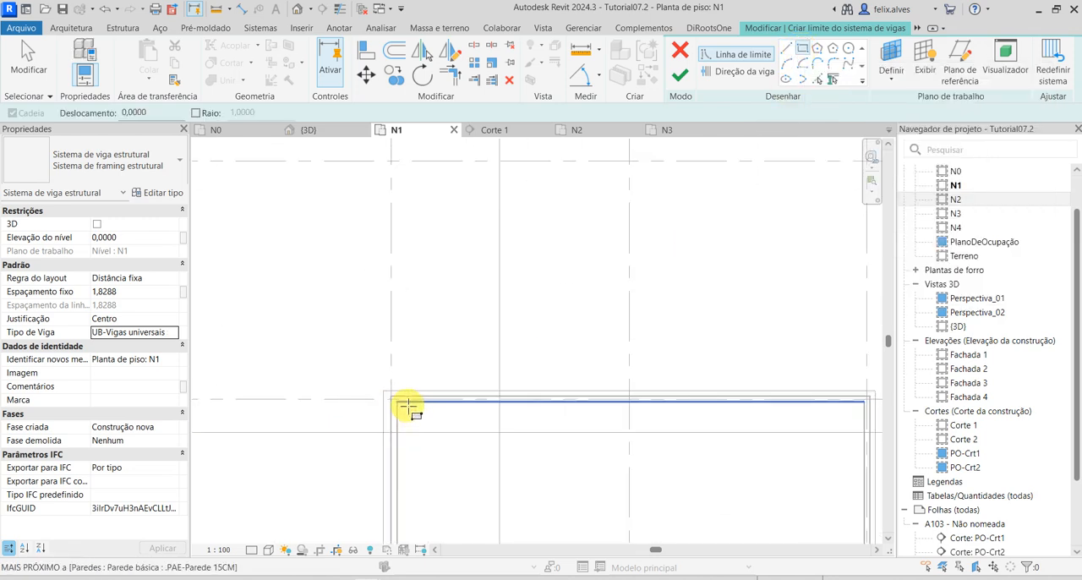
scroll(406, 407, up, 2)
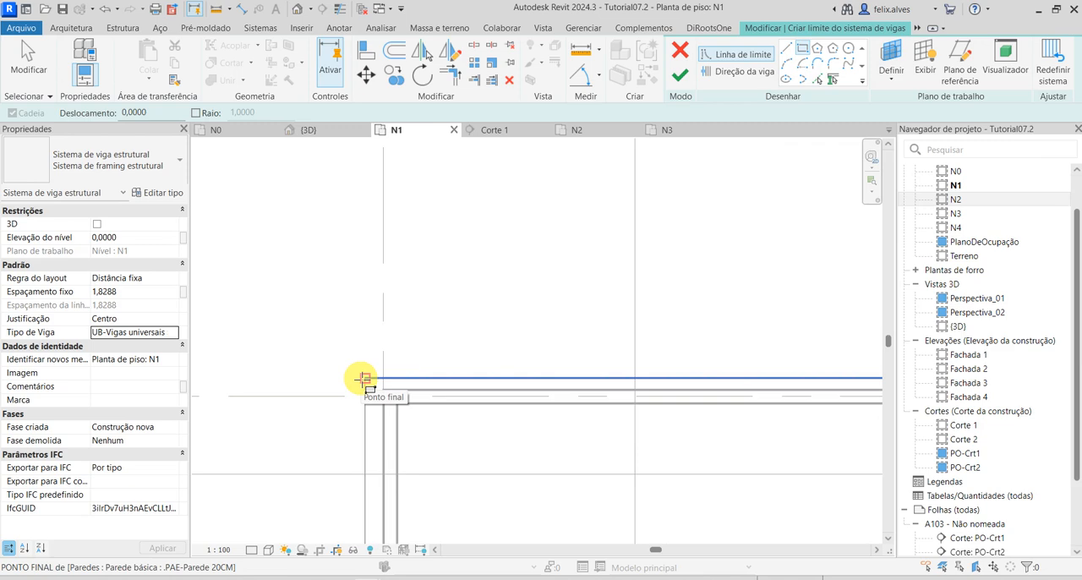
scroll(364, 378, down, 1)
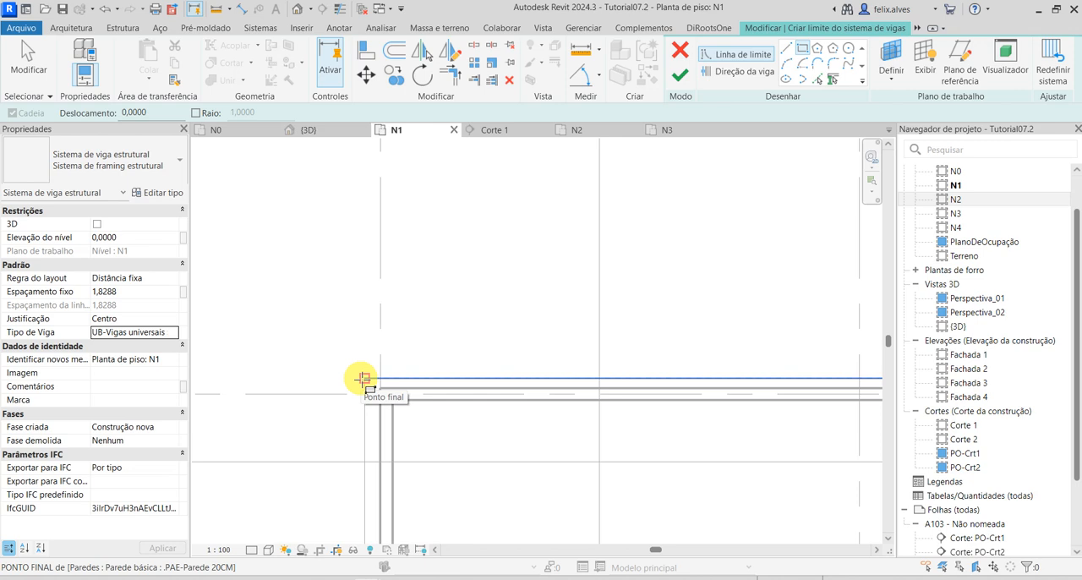
click(363, 378)
scroll(451, 451, down, 3)
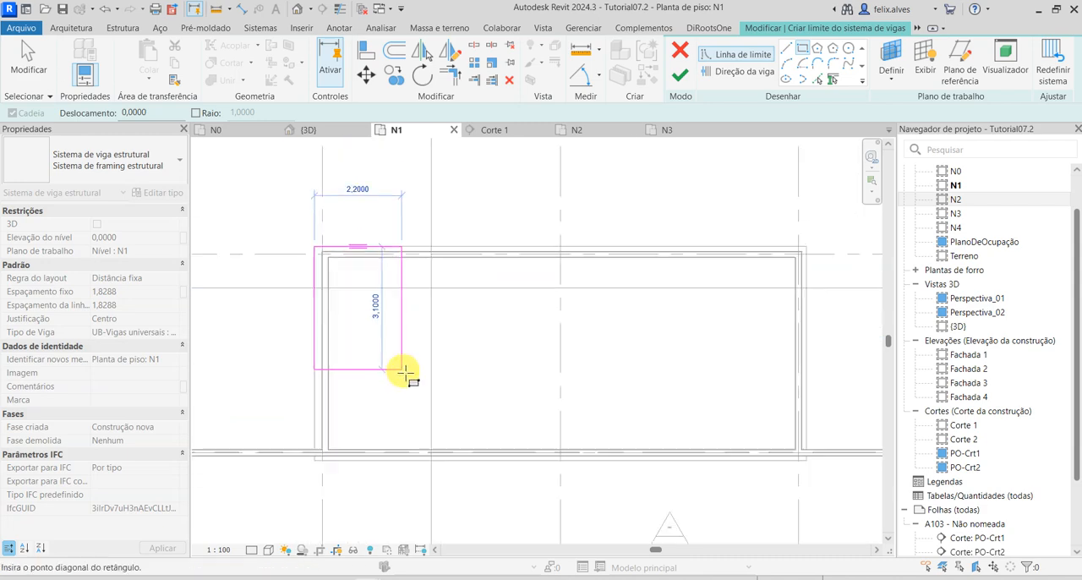
scroll(406, 373, down, 1)
middle_drag(600, 417, 579, 360)
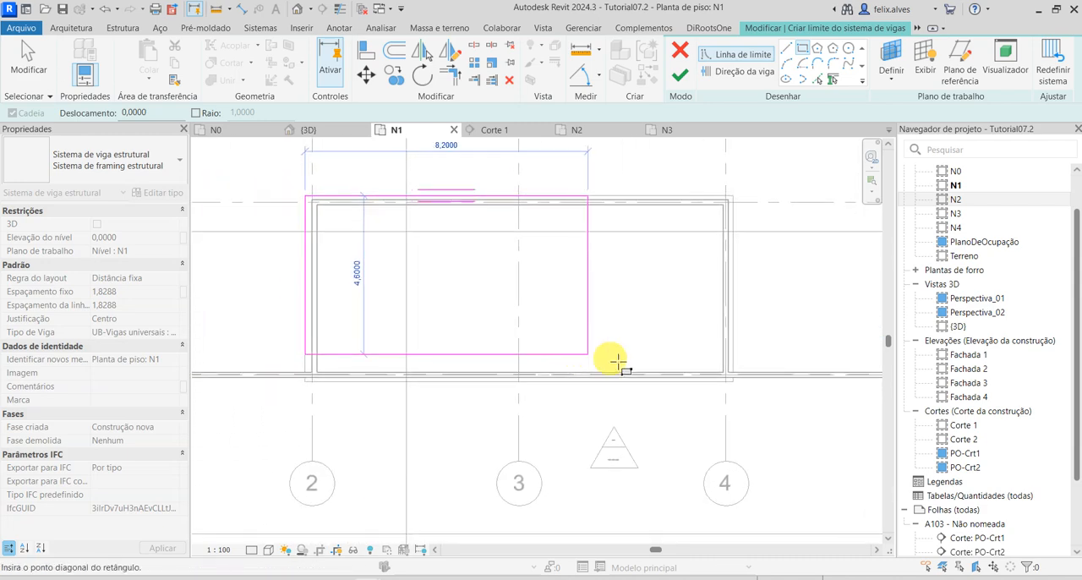
scroll(728, 383, up, 1)
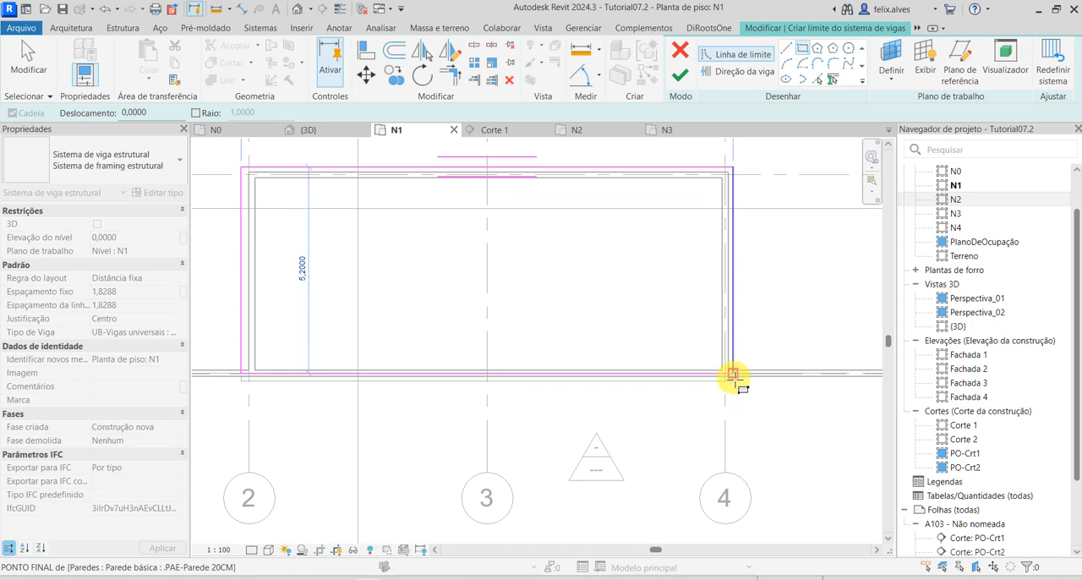
click(732, 374)
scroll(732, 373, up, 2)
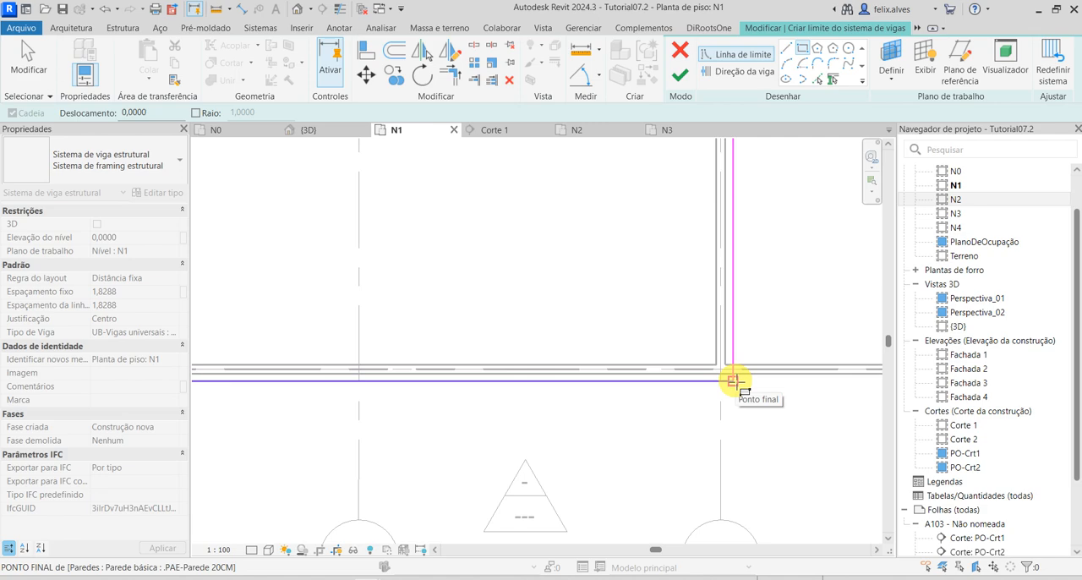
click(732, 381)
scroll(732, 393, down, 2)
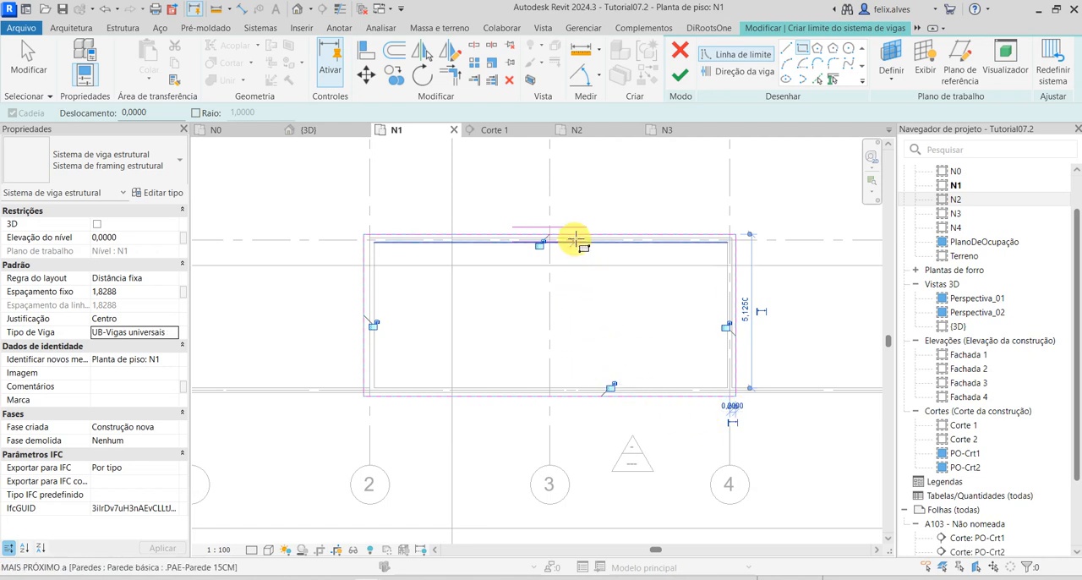
Check the boundary sketch, finish the beam system and dismiss the time-tracking reminder.
scroll(544, 236, up, 2)
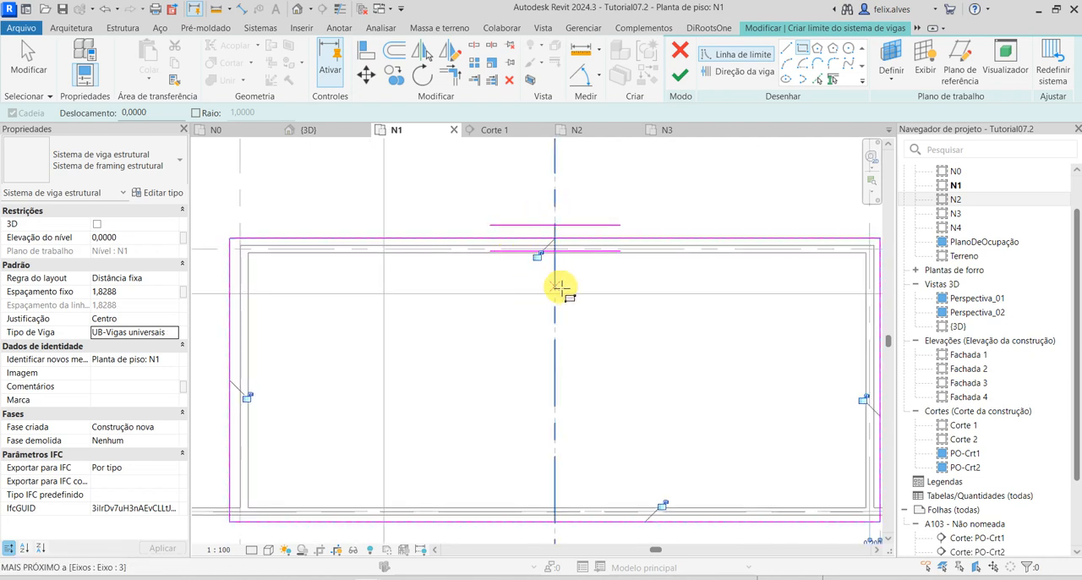
scroll(562, 287, down, 1)
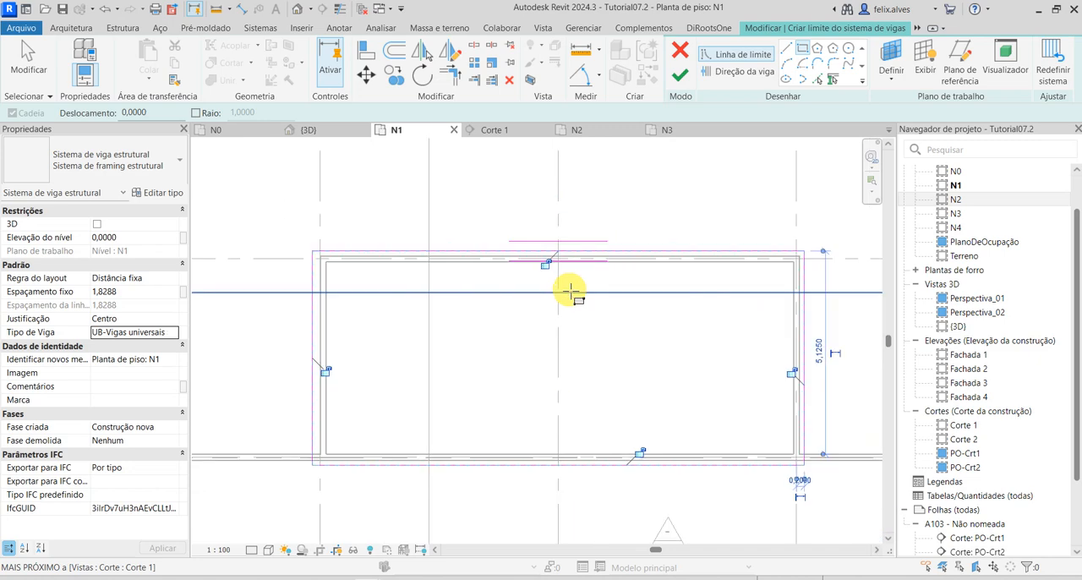
click(682, 76)
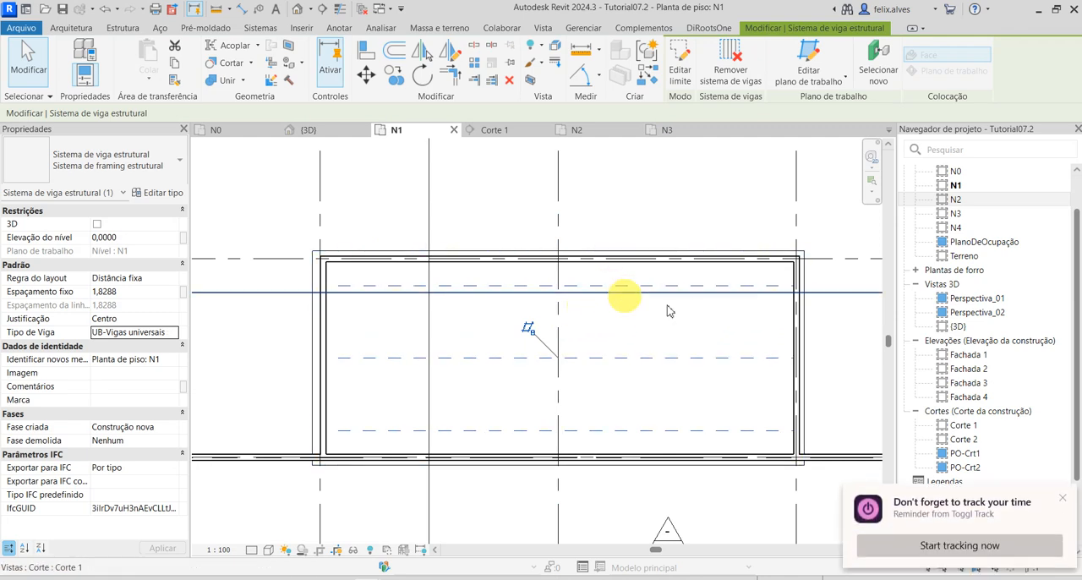
click(1063, 500)
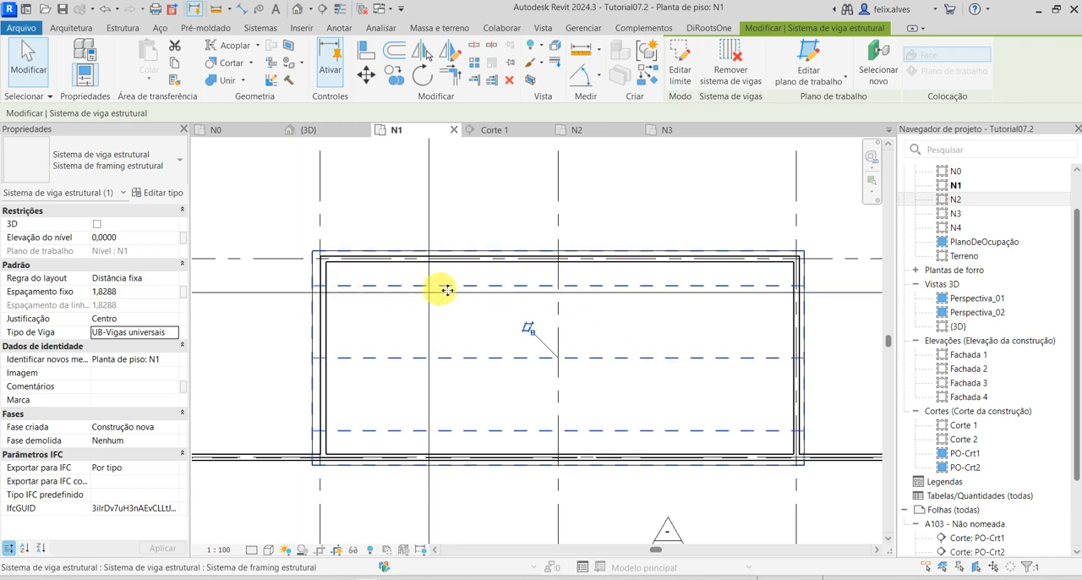
Inspect the placed beam system in the 3D view and in section Corte 1.
click(337, 130)
scroll(519, 346, up, 6)
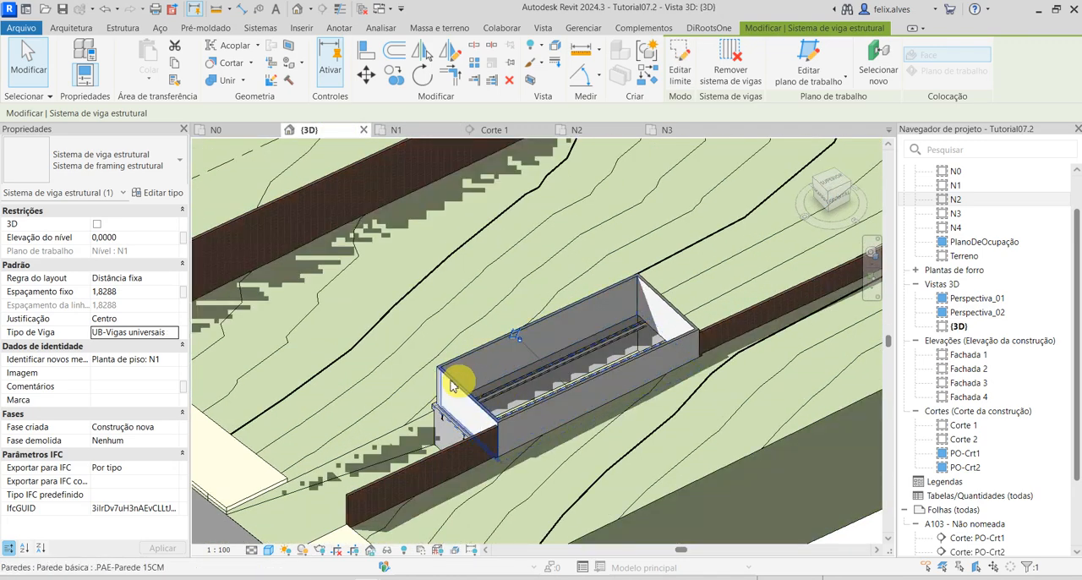
shift+middle_drag(451, 385, 506, 336)
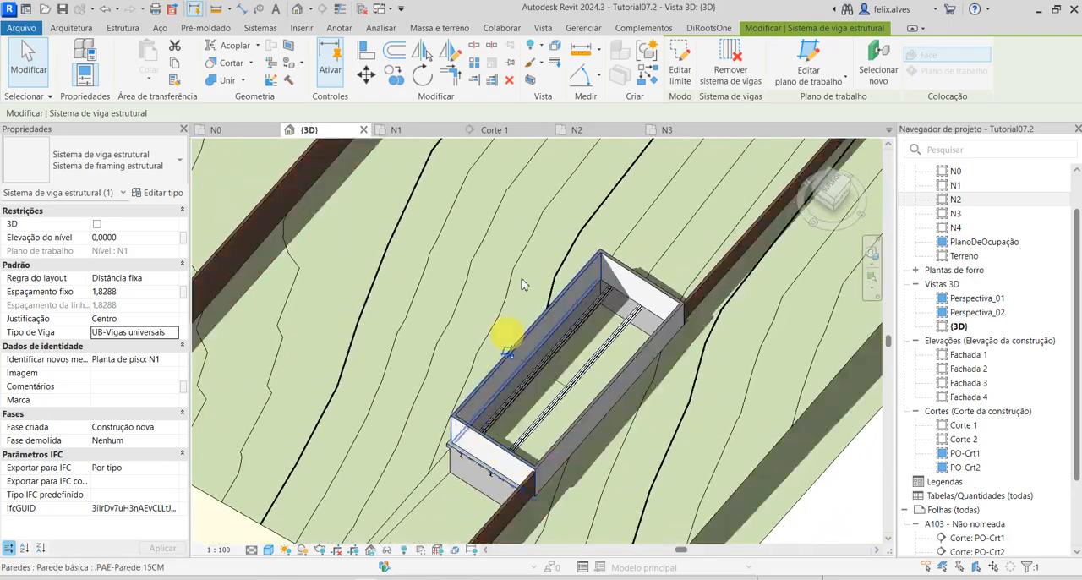
click(499, 129)
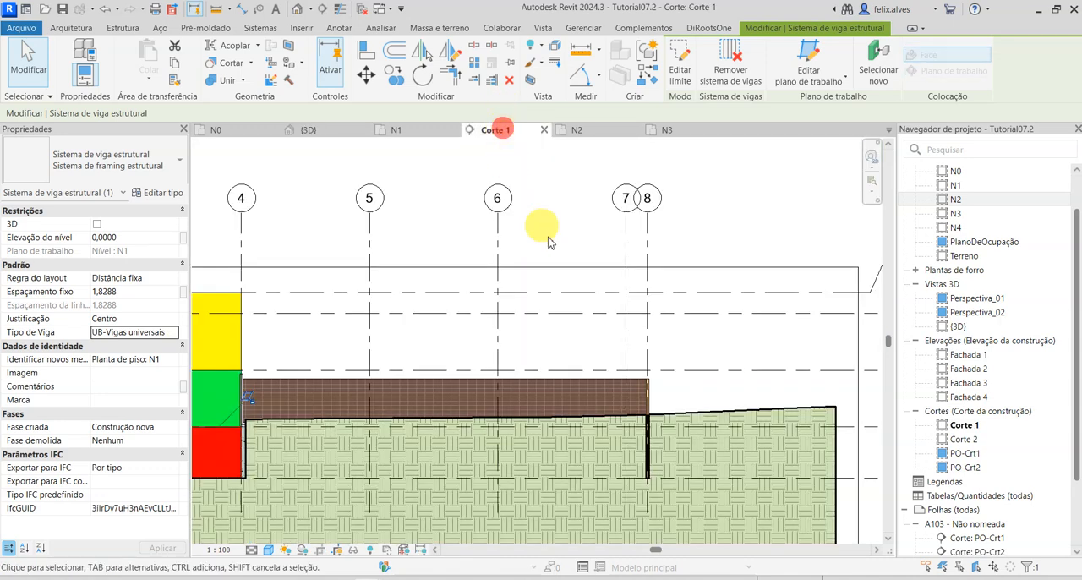
scroll(603, 294, down, 4)
scroll(370, 353, up, 1)
middle_drag(370, 354, 491, 384)
scroll(492, 369, up, 1)
scroll(492, 369, up, 4)
scroll(623, 375, up, 1)
scroll(491, 384, down, 1)
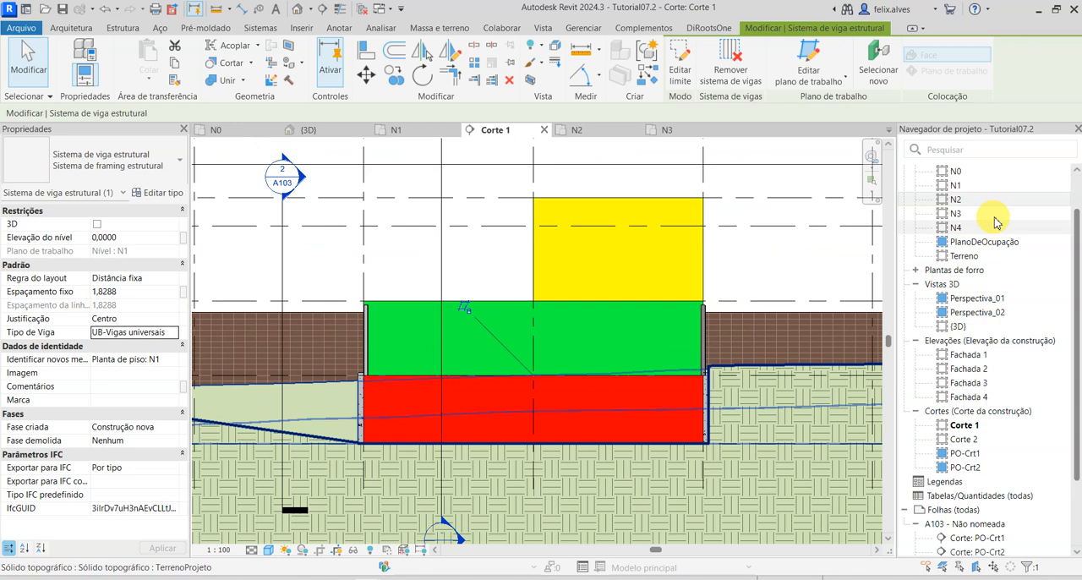
Open section Corte 2 and inspect the beam profiles at level N1 between the walls on axes C and D.
double_click(966, 439)
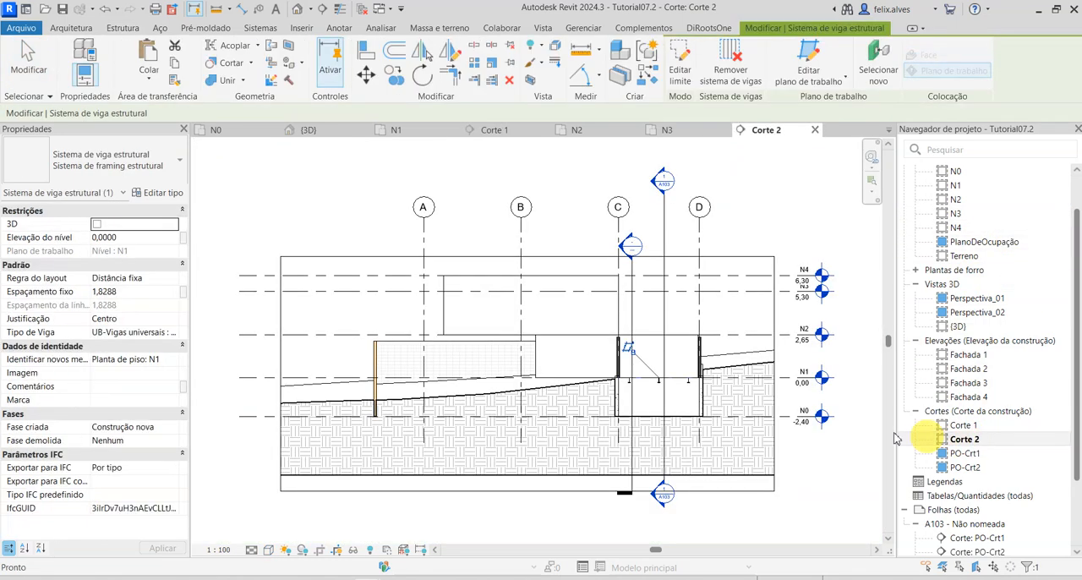
scroll(627, 359, up, 4)
middle_drag(770, 418, 564, 390)
scroll(558, 382, up, 3)
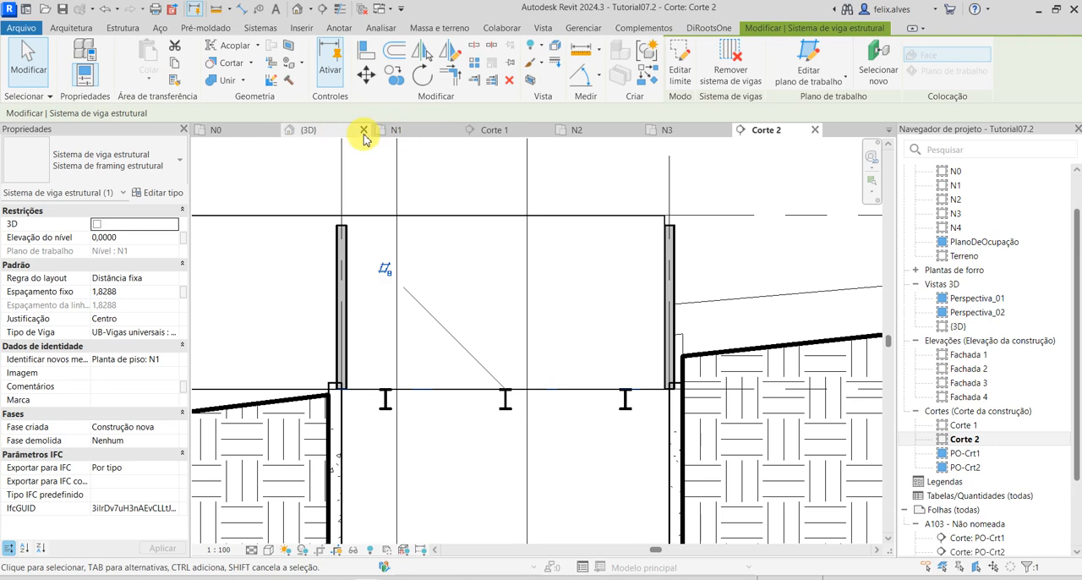
Return to the 3D view and inspect the individual steel beams placed between the walls.
click(307, 130)
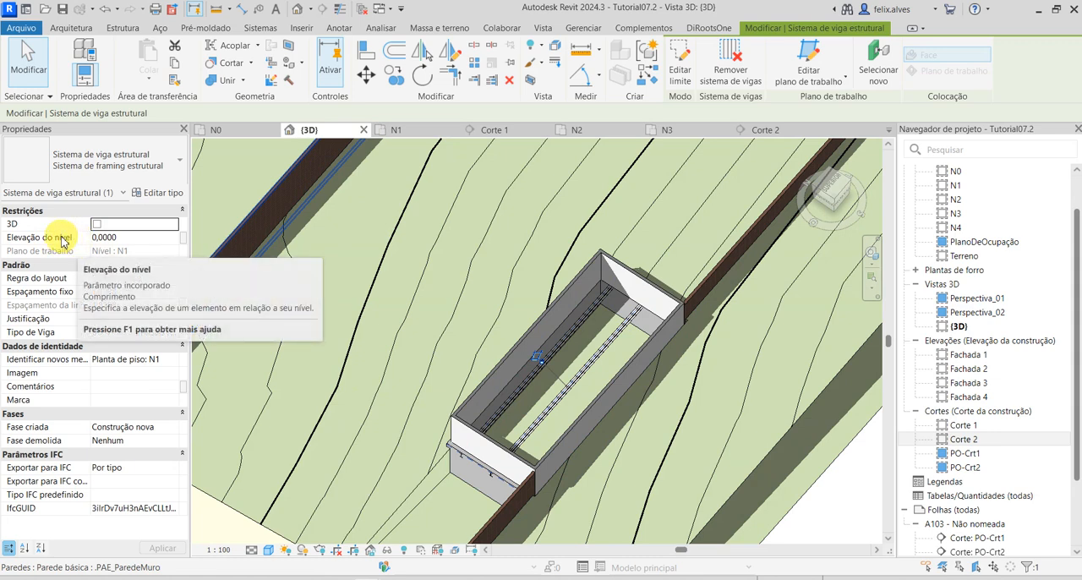
key(Escape)
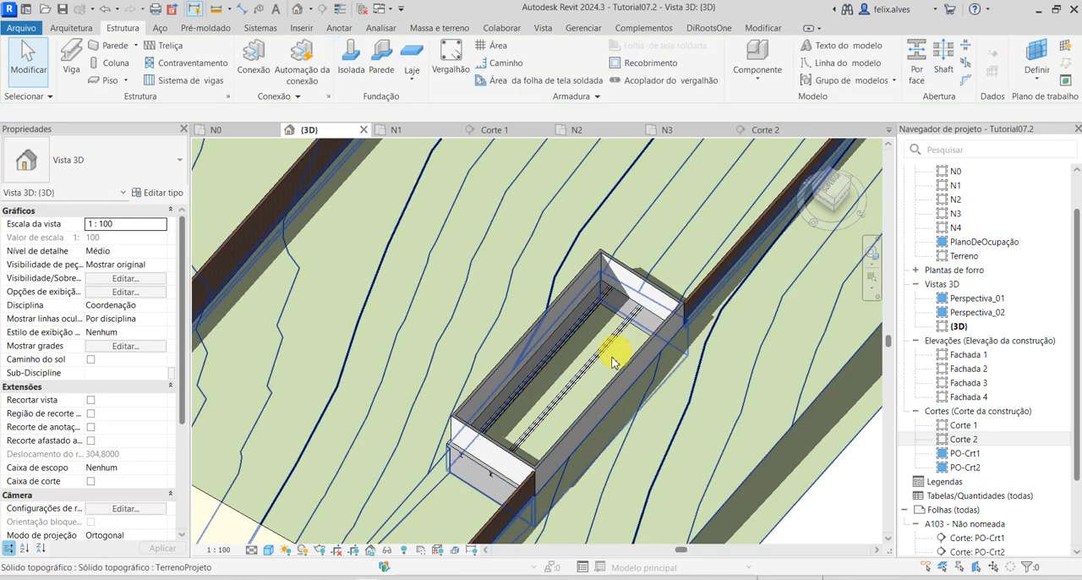
click(555, 354)
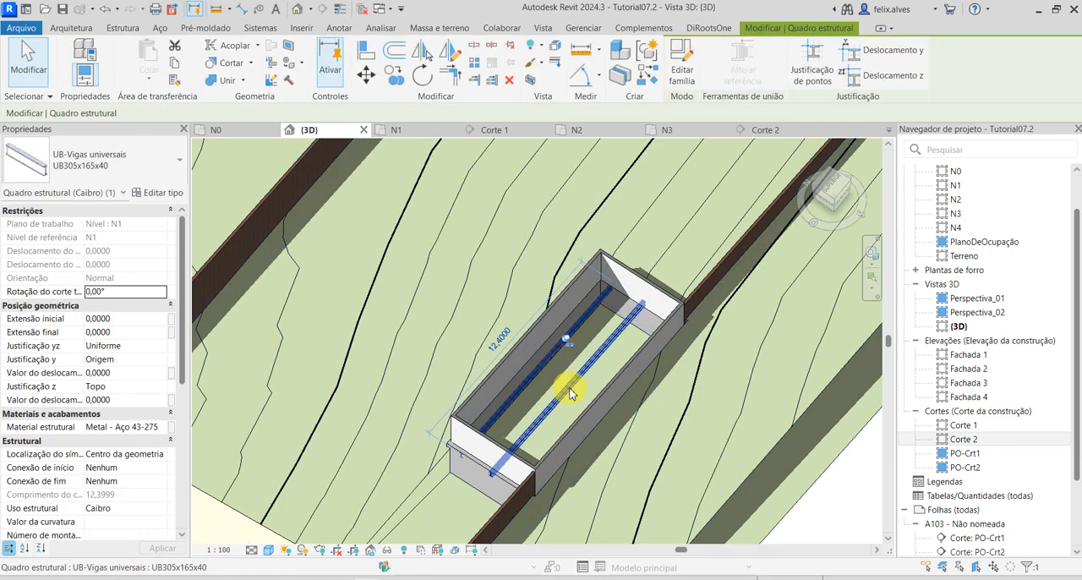
key(Escape)
click(570, 387)
key(Escape)
click(541, 364)
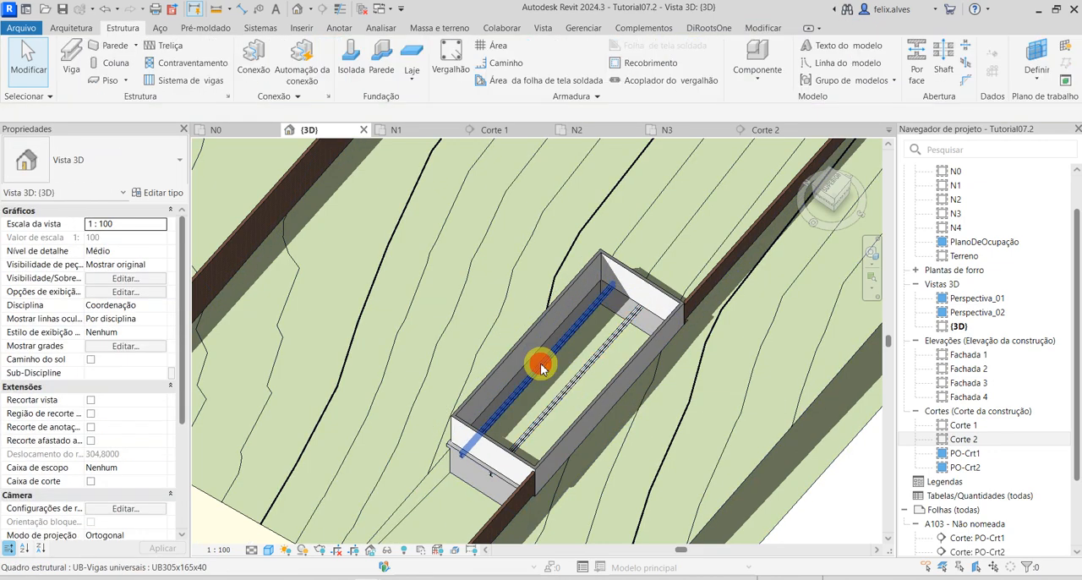
key(Escape)
scroll(547, 362, up, 1)
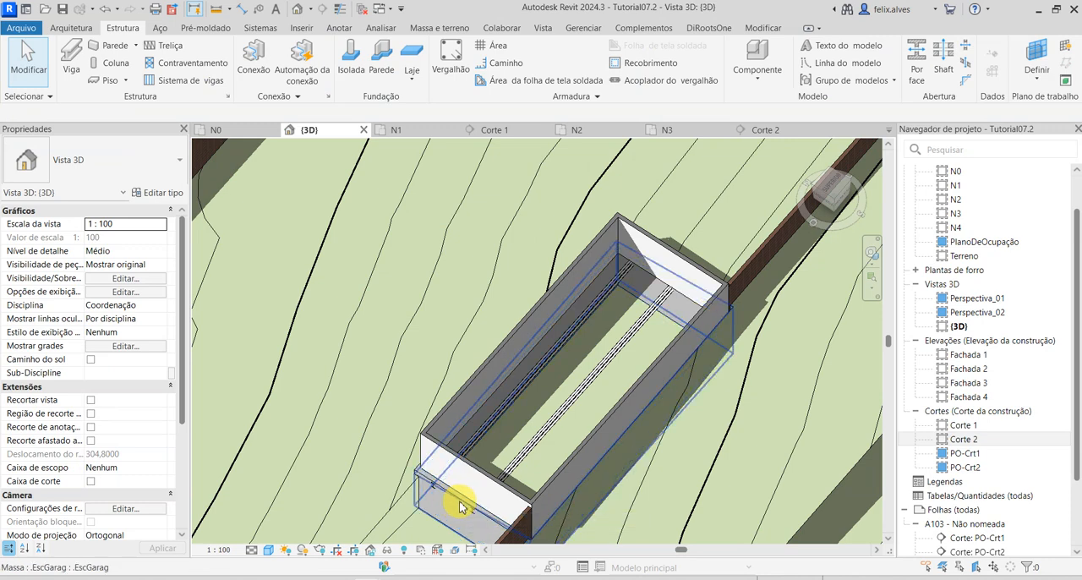
Select the whole beam system at the front wall to check its properties, dismiss the chat notification and clear the selection.
key(Tab)
shift+middle_drag(461, 507, 453, 470)
middle_drag(452, 470, 461, 302)
scroll(421, 364, up, 2)
middle_drag(461, 302, 453, 418)
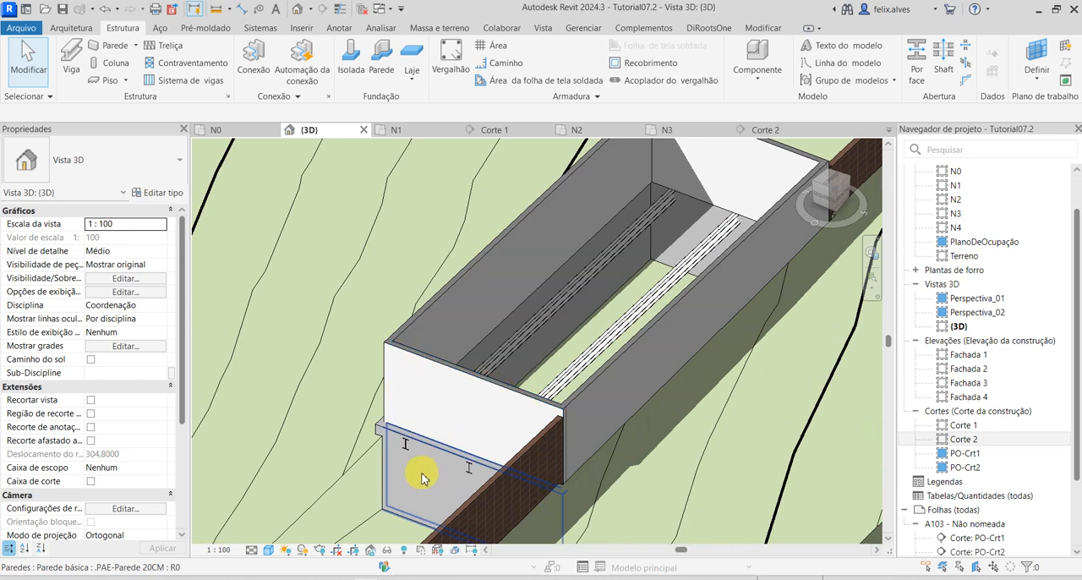
key(Tab)
key(Tab)
key(Tab)
key(Tab)
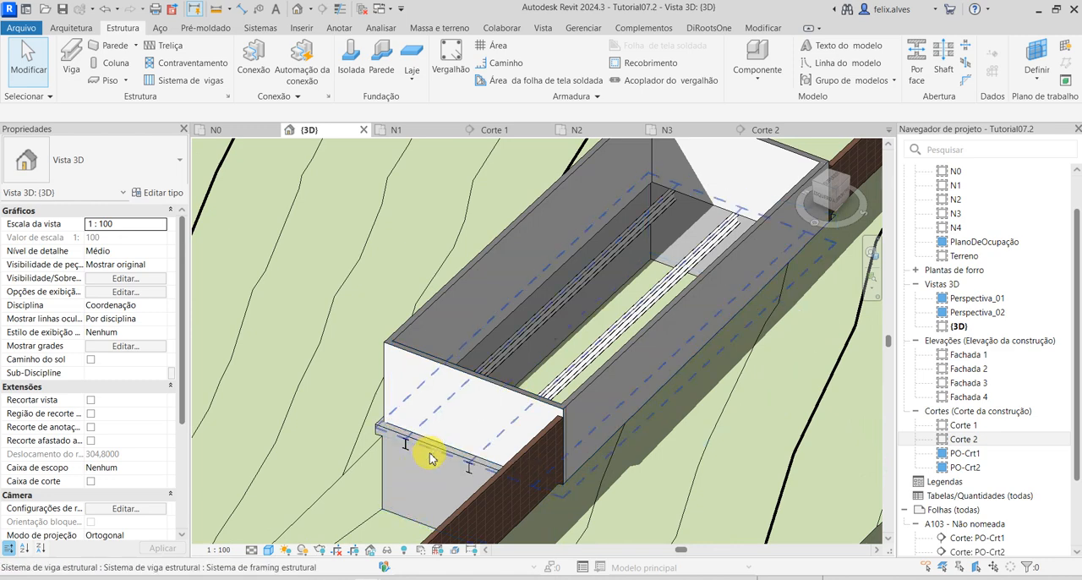
key(Tab)
click(430, 454)
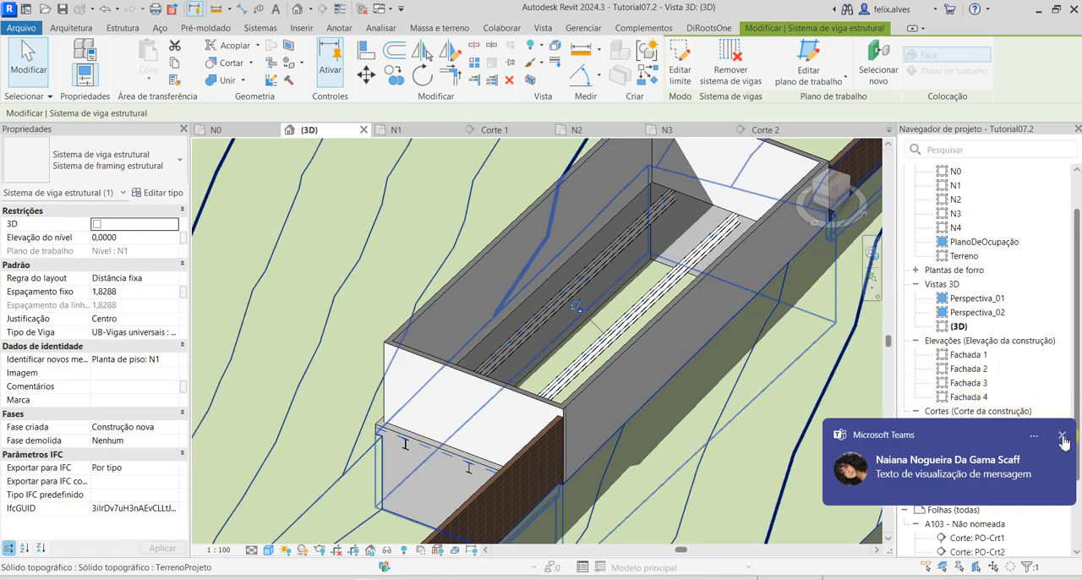
click(1063, 437)
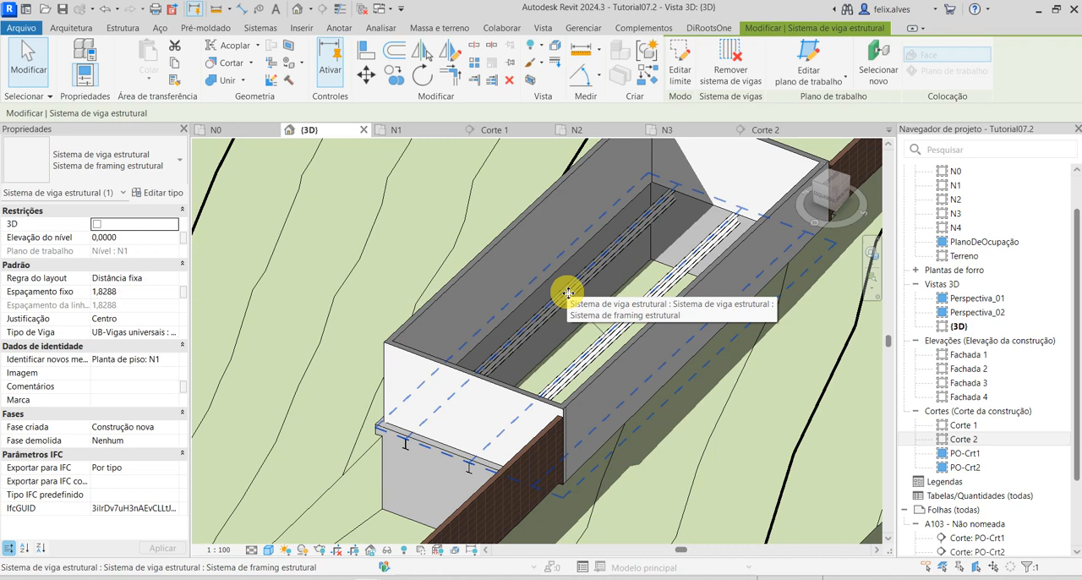
key(Escape)
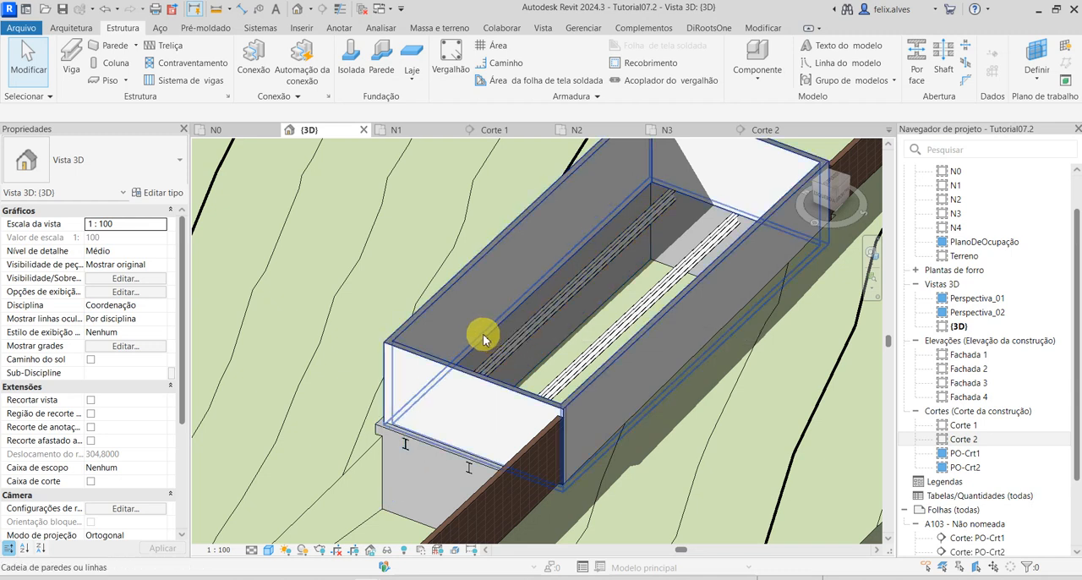
Select the beam system, keep the Distância fixa layout rule and set its fixed spacing to 0,45.
click(471, 470)
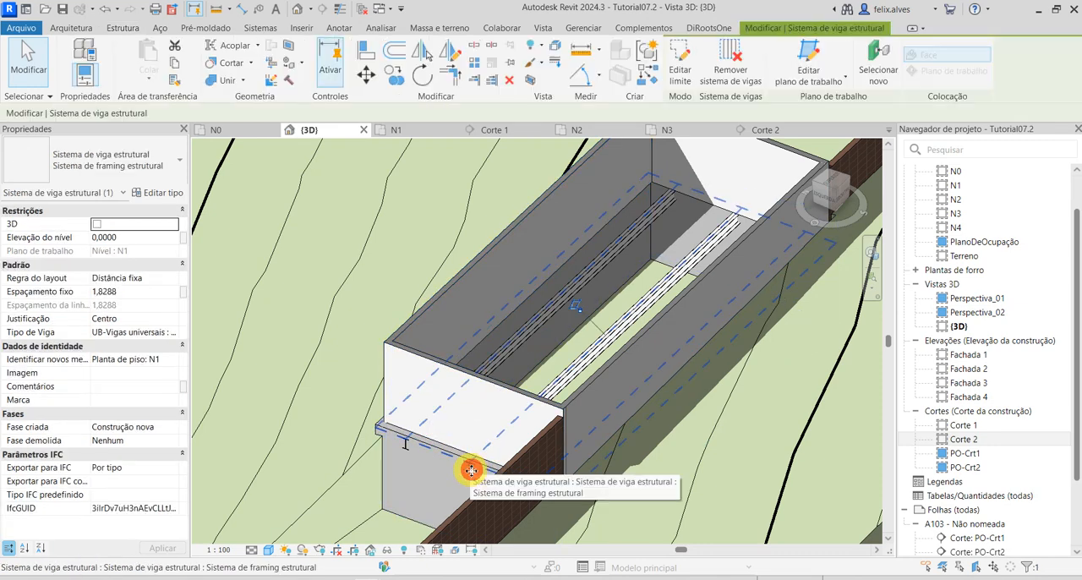
click(123, 292)
drag(124, 292, 44, 296)
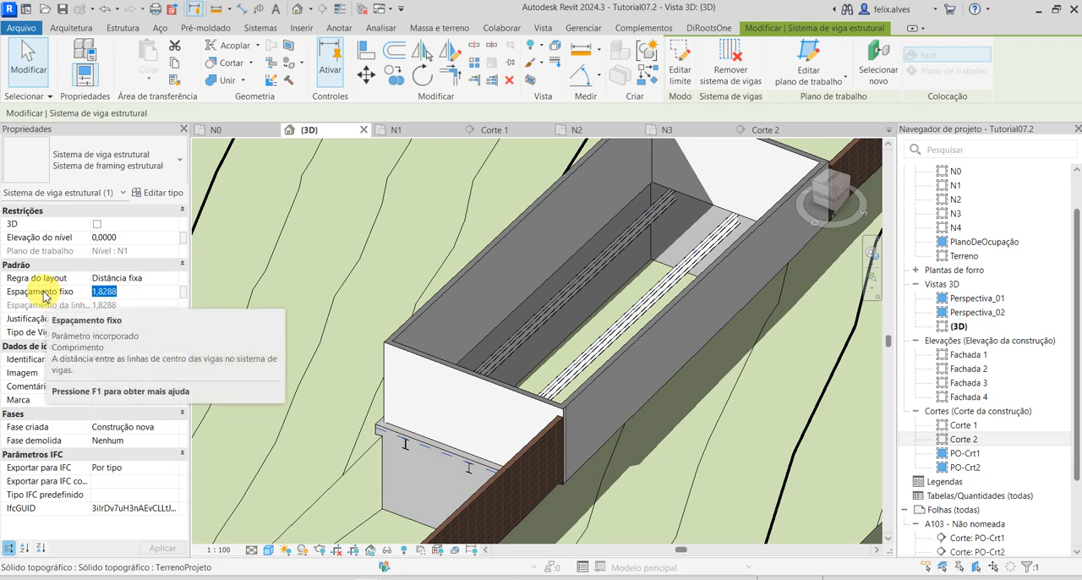
click(172, 279)
click(173, 279)
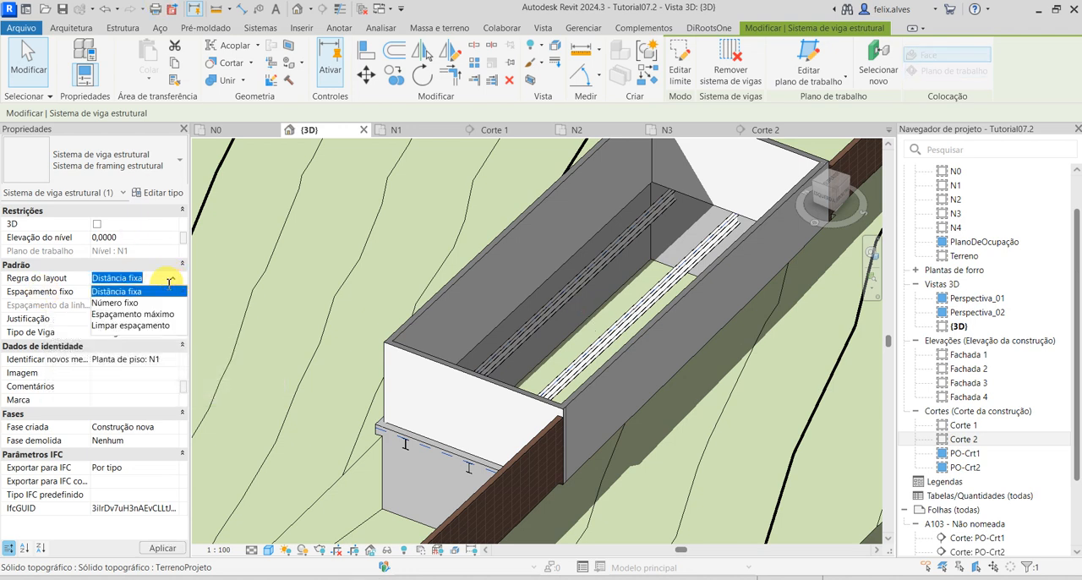
click(162, 281)
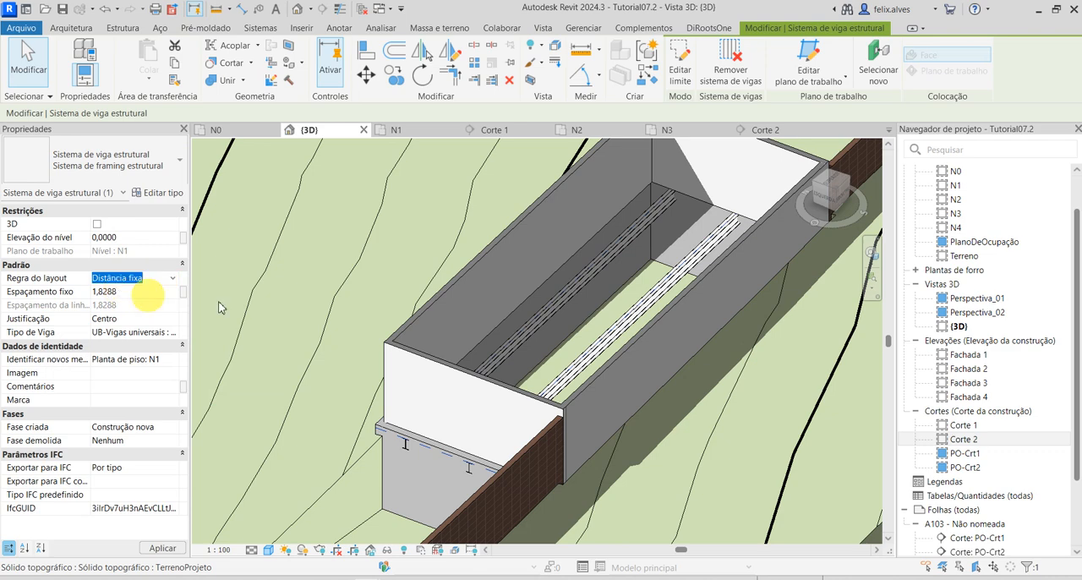
click(468, 320)
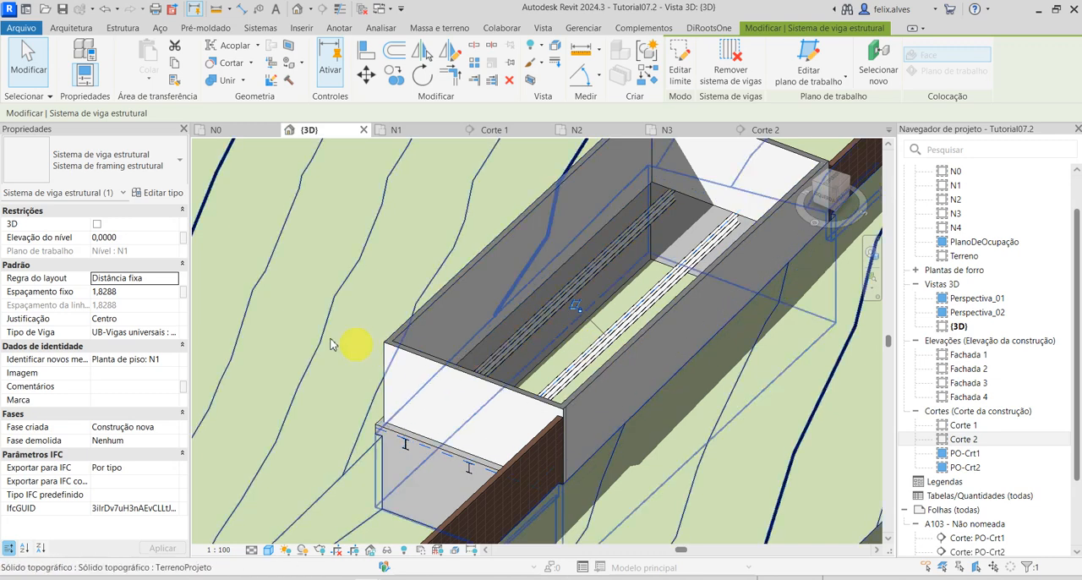
click(151, 292)
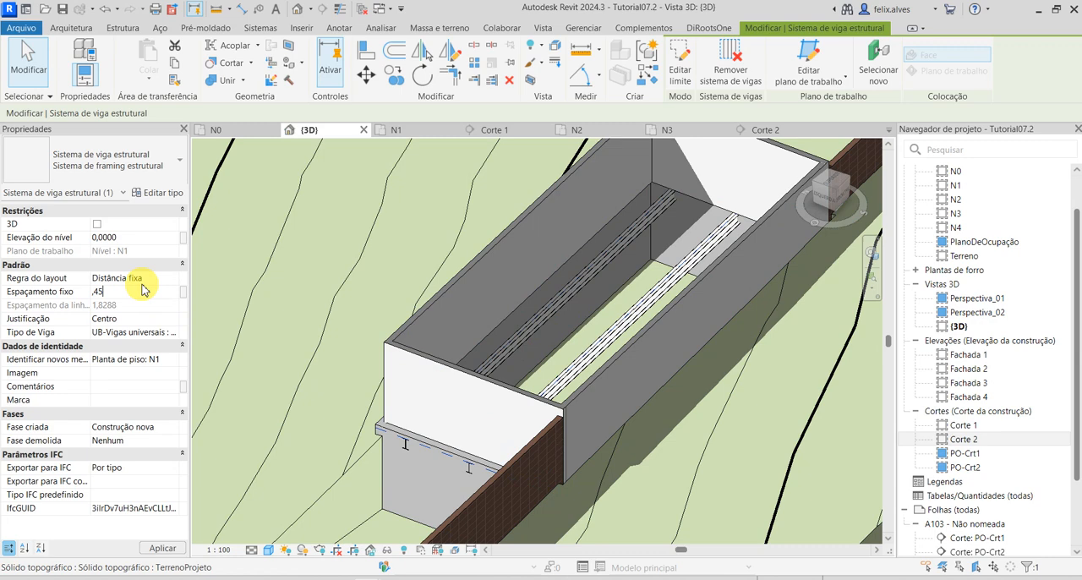
key(Return)
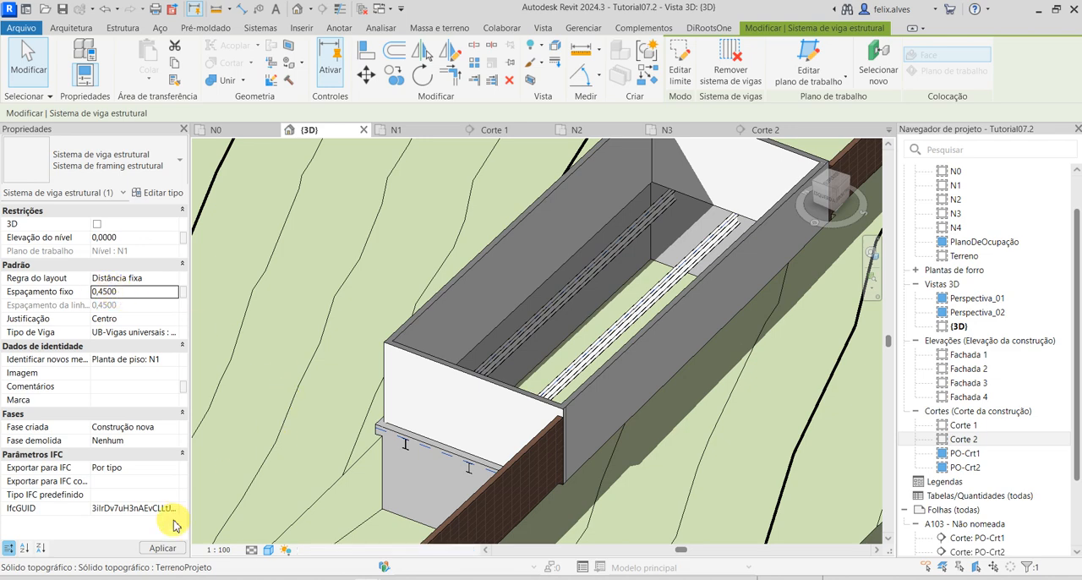
click(161, 547)
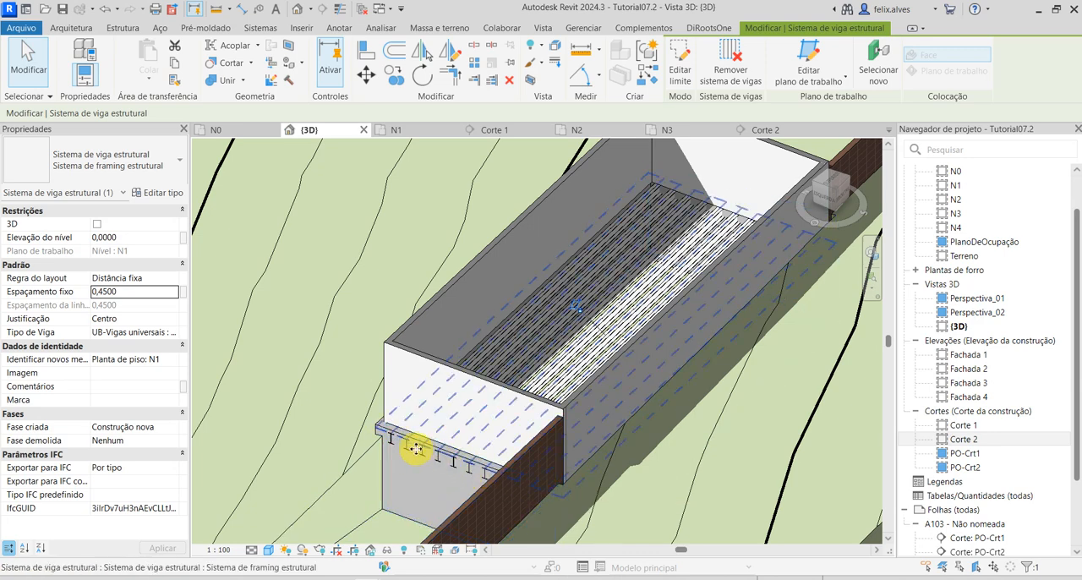
Change the beam system's beam type to M_Concrete-Rectangular Beam : .PAE_Nervura.
scroll(589, 275, up, 3)
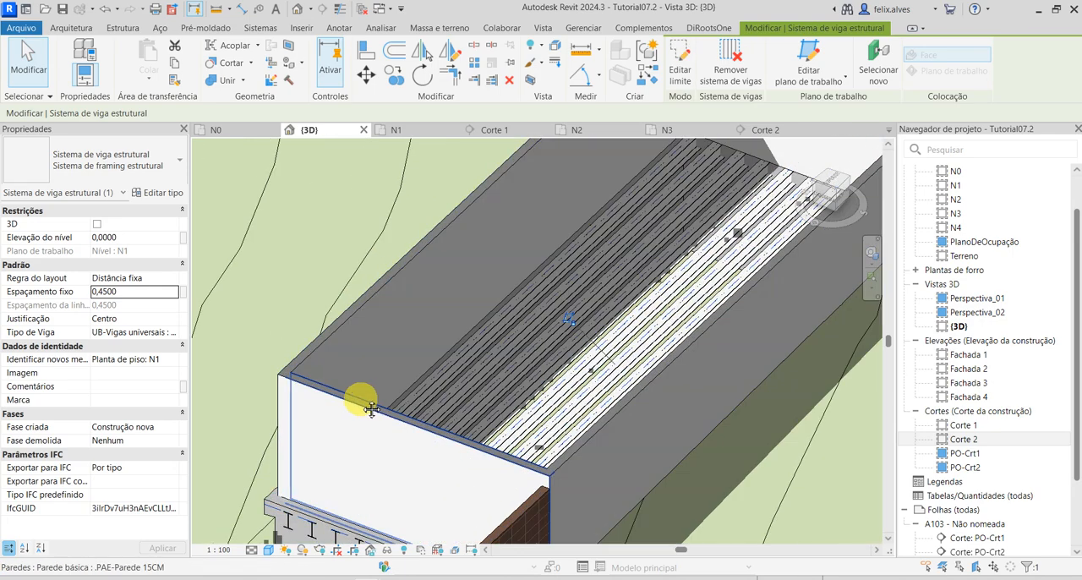
middle_drag(372, 412, 409, 324)
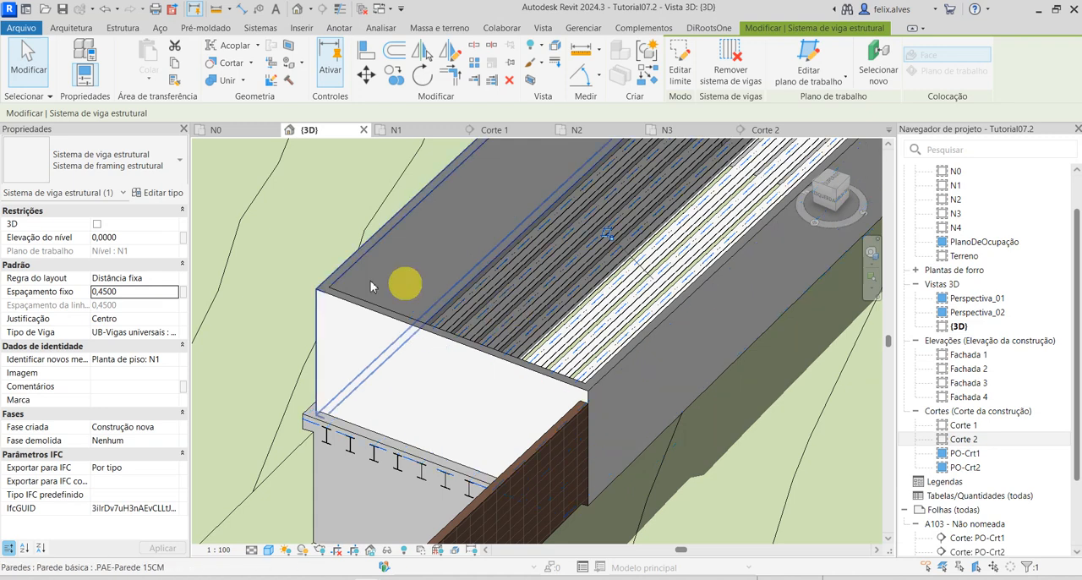
scroll(408, 337, down, 1)
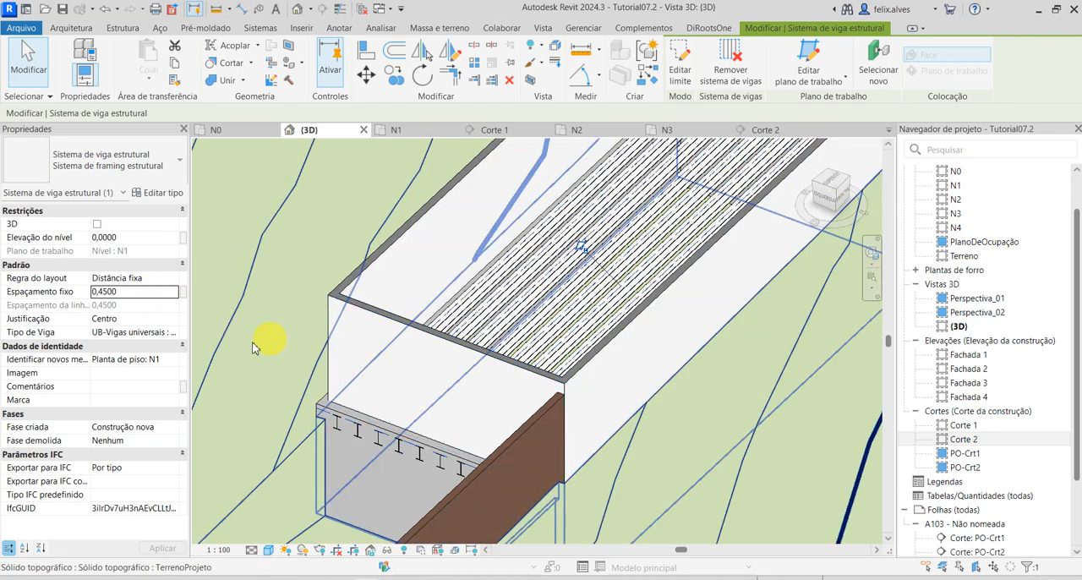
click(172, 331)
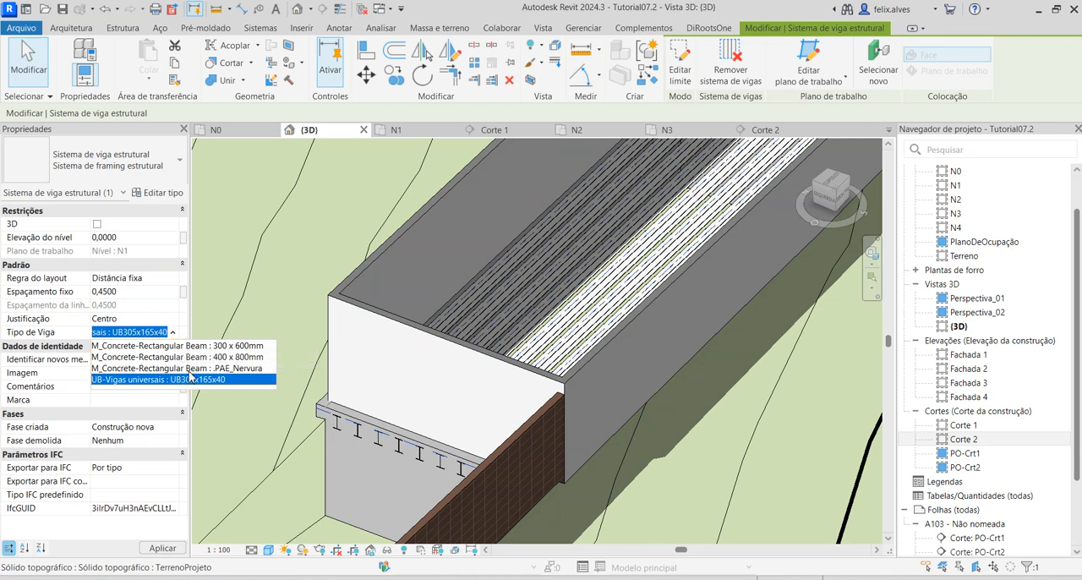
click(187, 369)
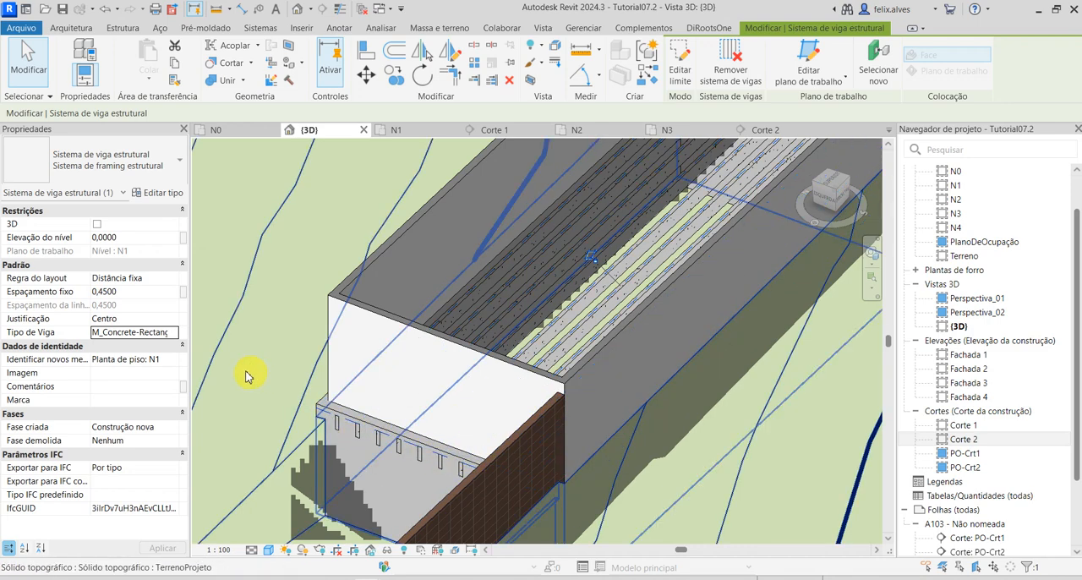
Set the beam system's beam type back to UB-Vigas universais : UB305x165x40 and apply it.
click(173, 333)
click(172, 333)
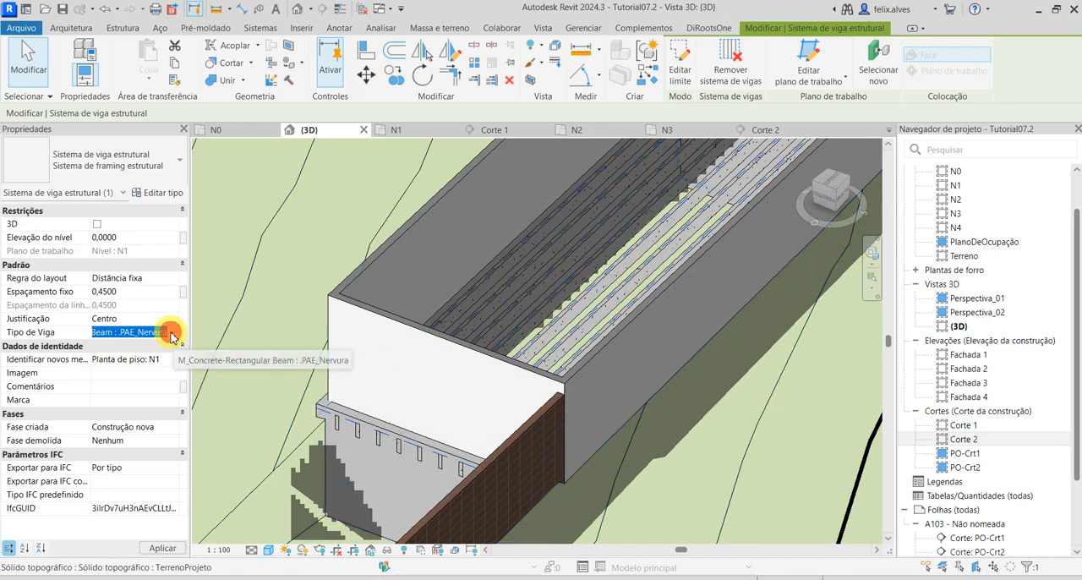
click(171, 334)
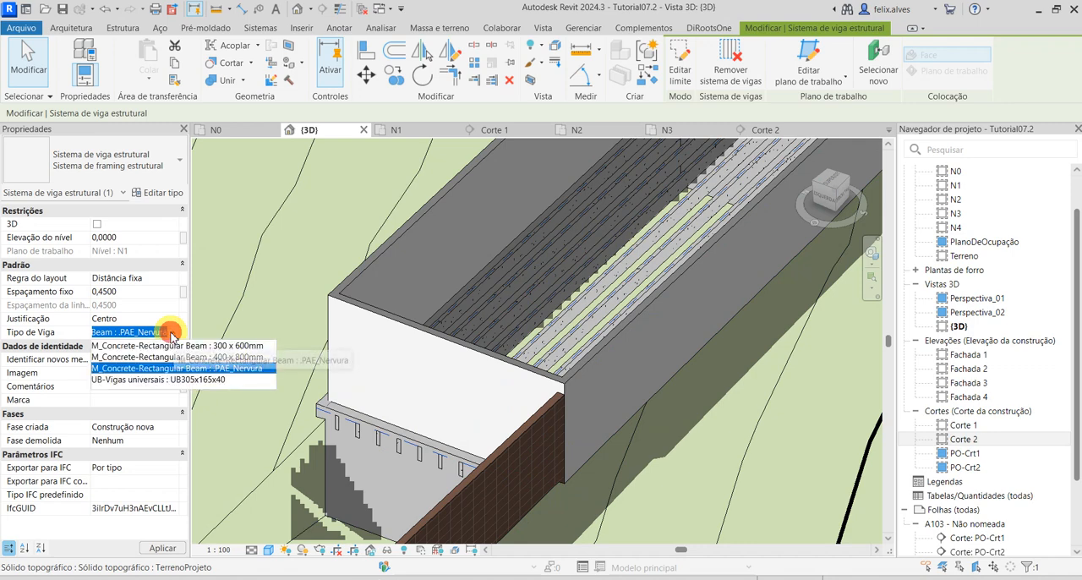
click(171, 334)
click(172, 334)
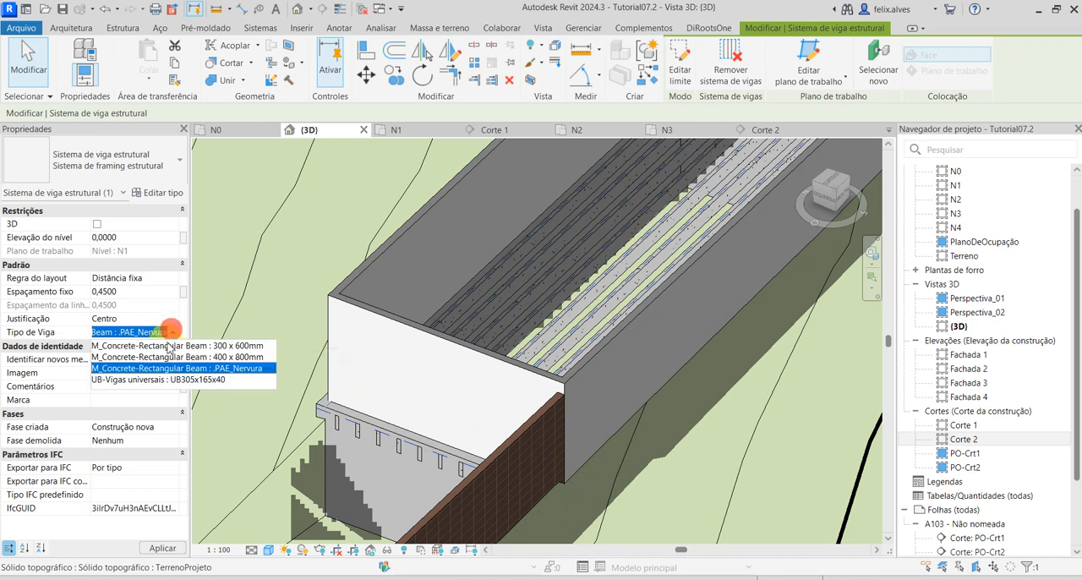
click(176, 383)
click(177, 550)
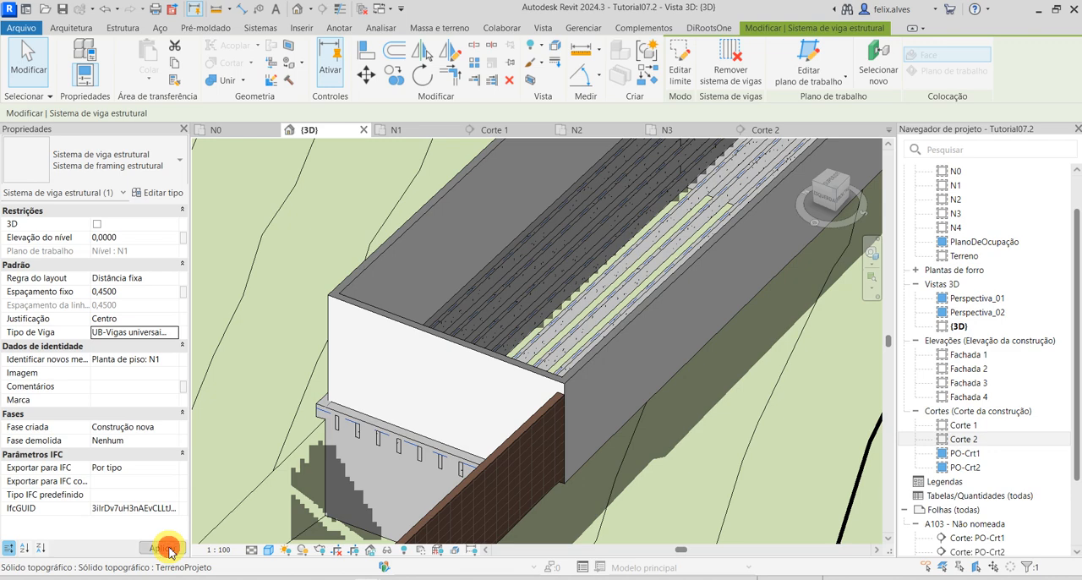
mouse_move(354, 378)
middle_down()
mouse_move(313, 402)
mouse_move(442, 436)
mouse_move(357, 367)
middle_up()
Start placing a structural beam and review the beam types available in the project.
click(125, 30)
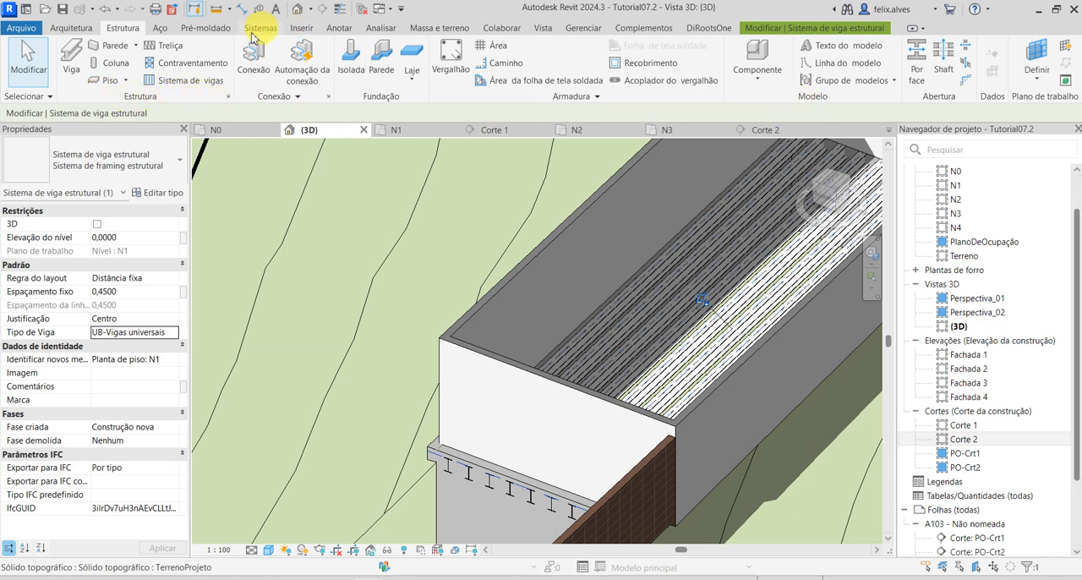
click(75, 66)
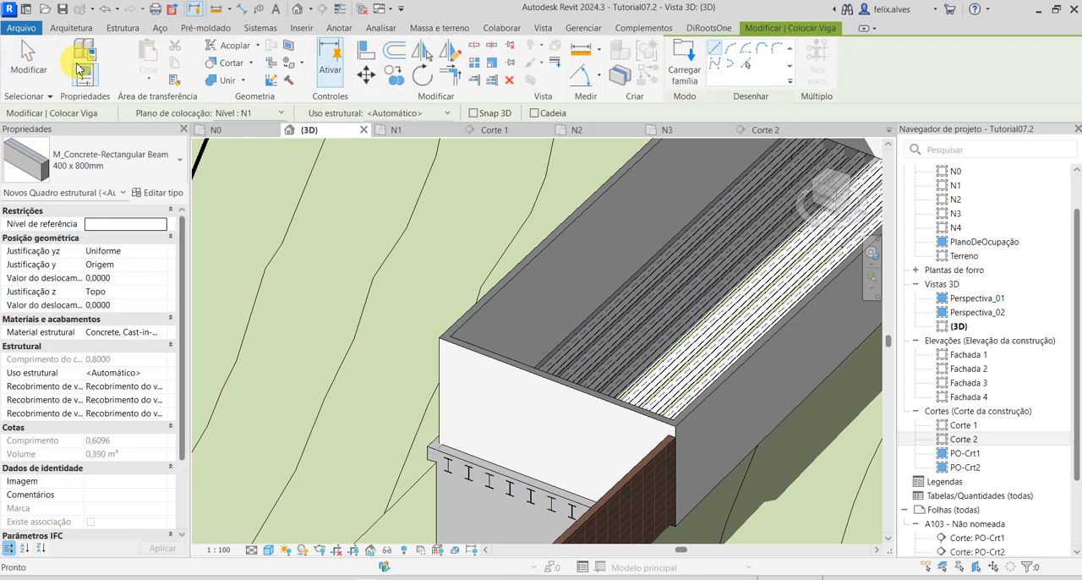
click(152, 151)
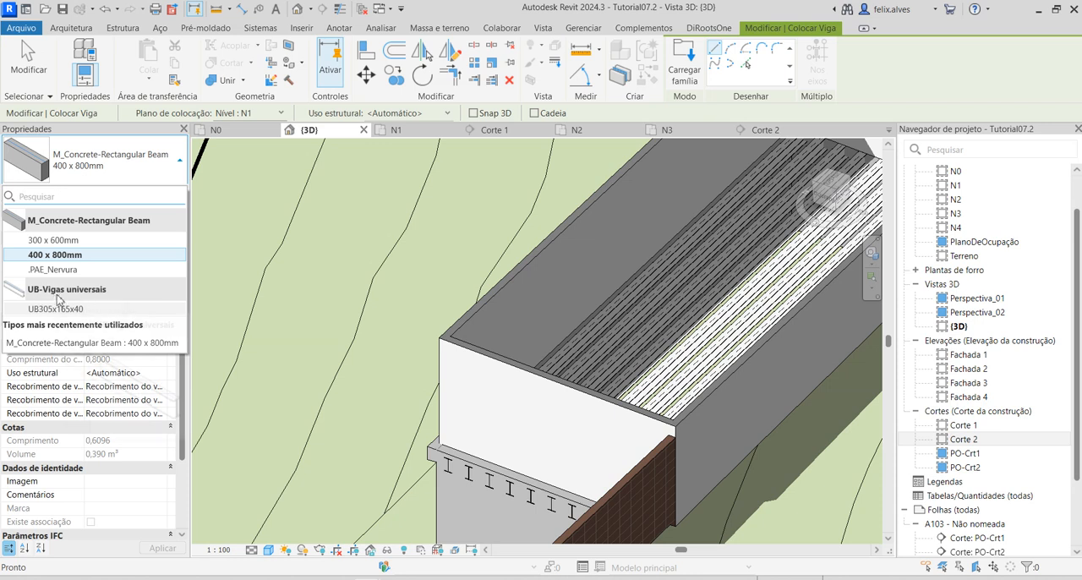
mouse_move(58, 292)
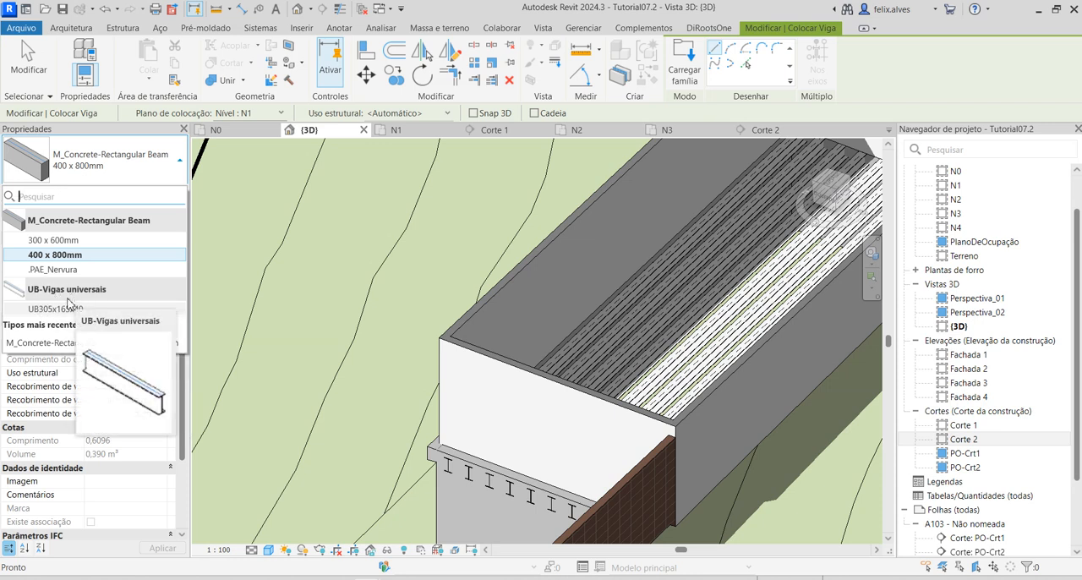
click(931, 59)
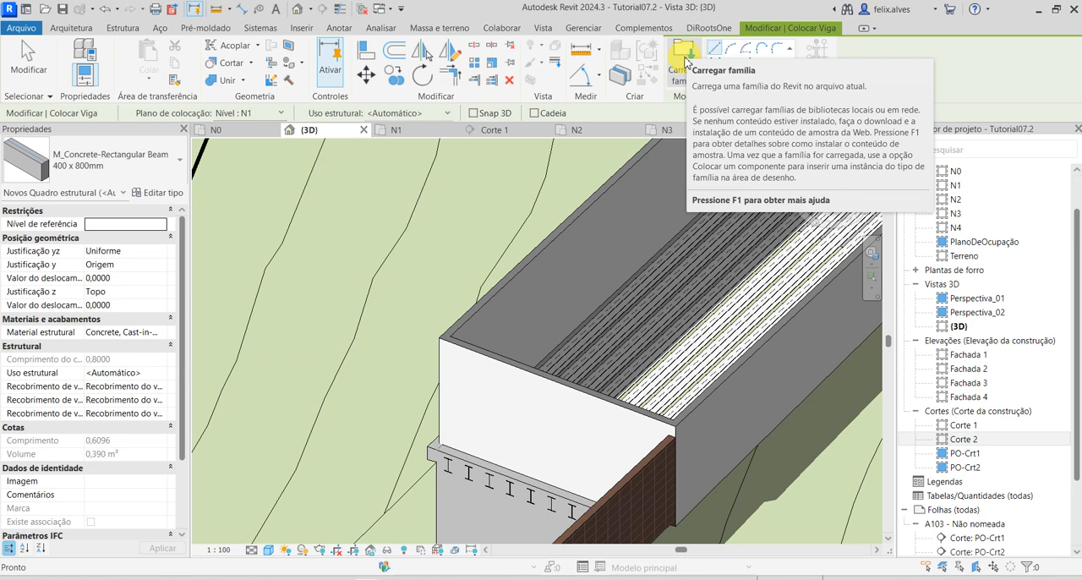
Start loading a family and open the Portuguese_INTL folder of the Revit libraries.
click(685, 59)
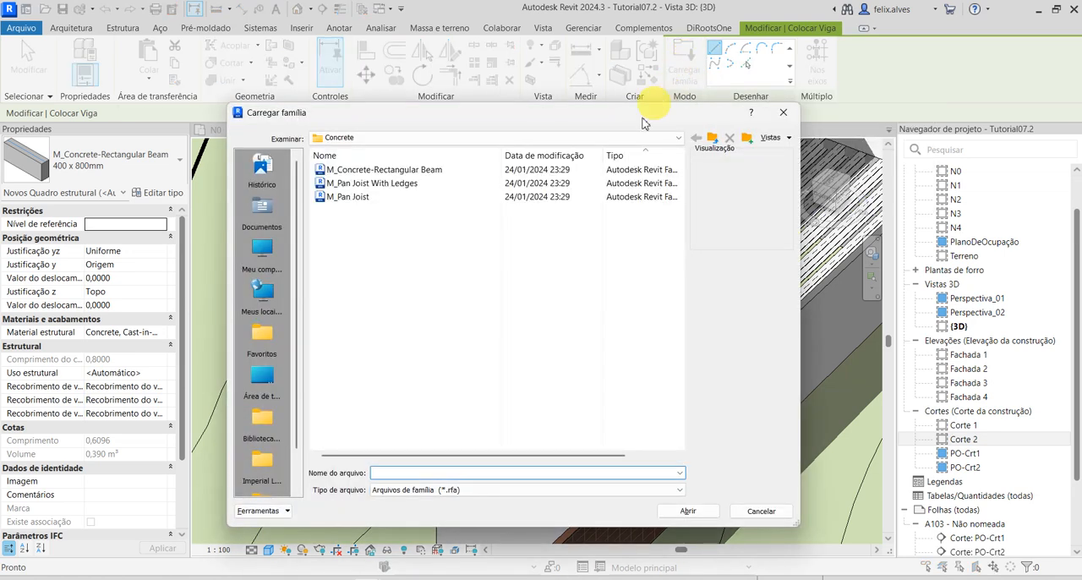
click(474, 138)
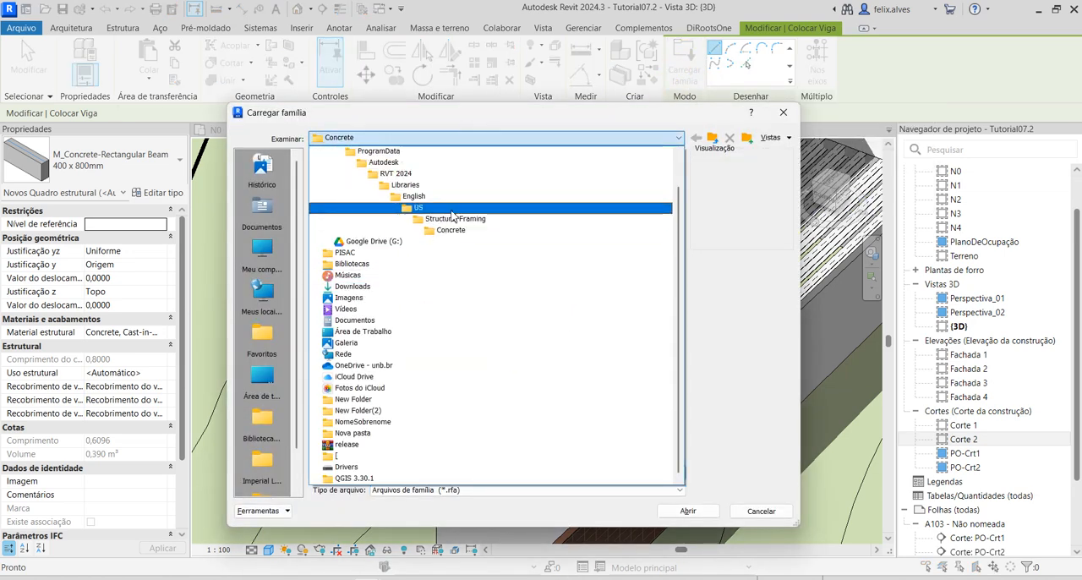
click(416, 185)
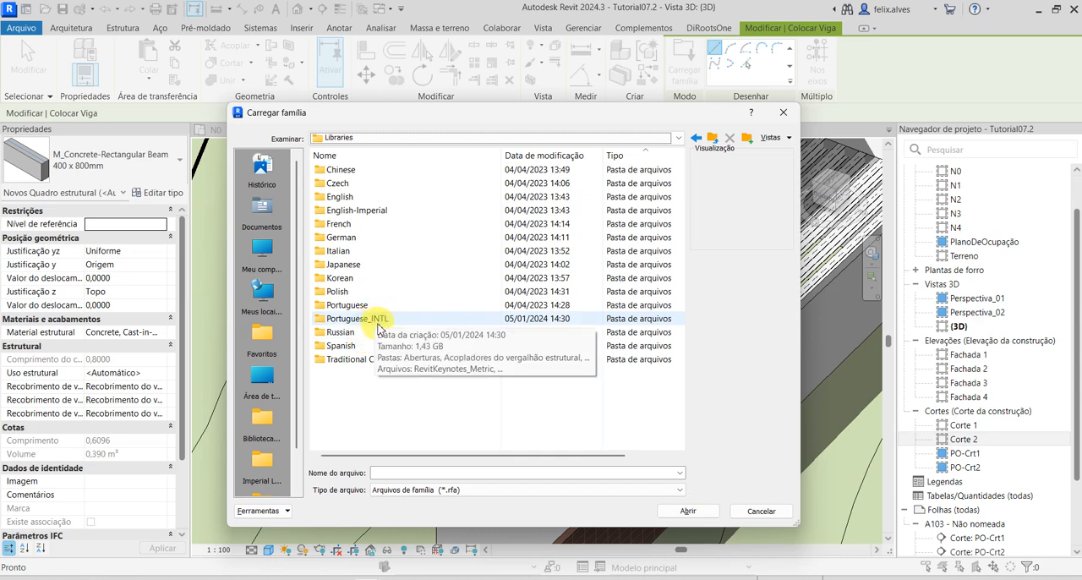
double_click(377, 322)
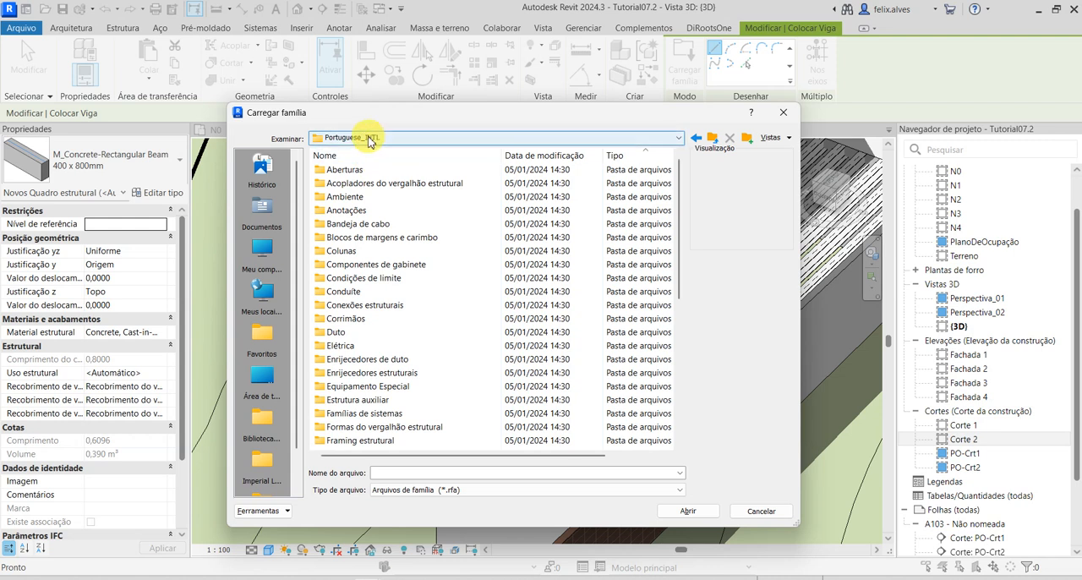
Look through the Portuguese_INTL library folders, including Perfis, for beam families and return to the library's root folder.
scroll(398, 313, down, 5)
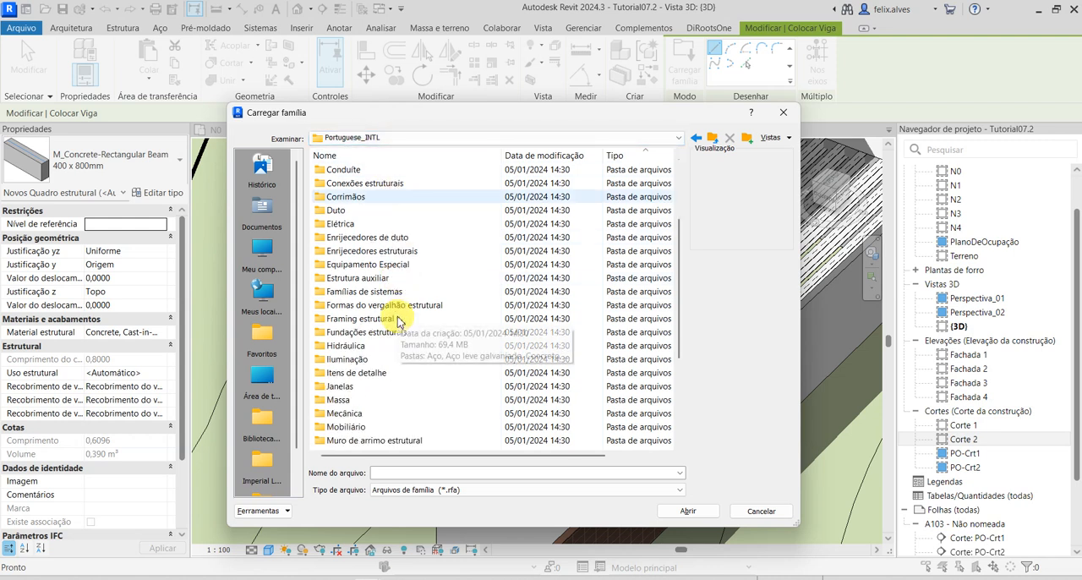
scroll(398, 321, down, 1)
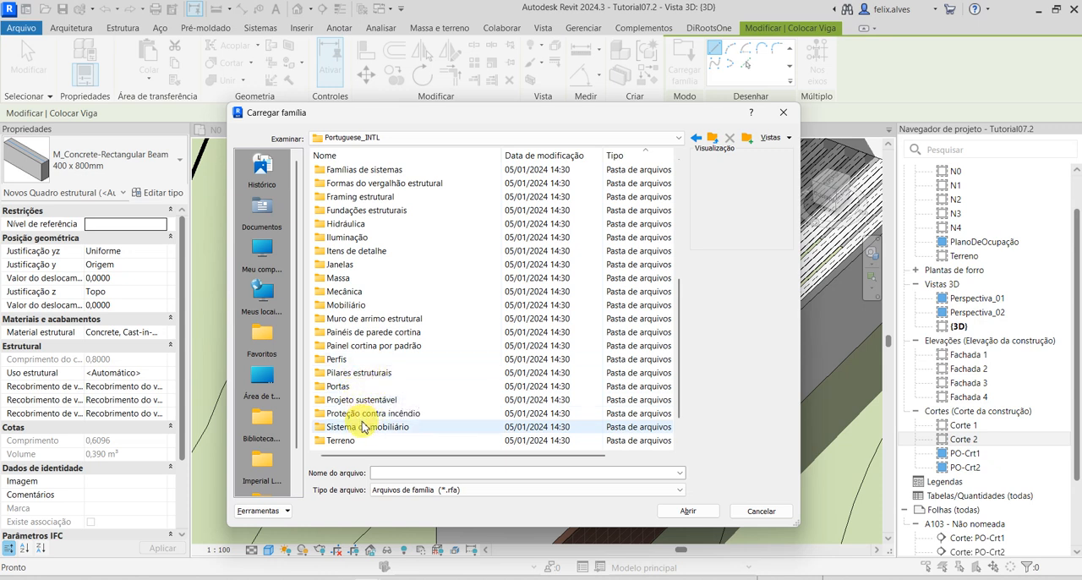
scroll(388, 393, down, 1)
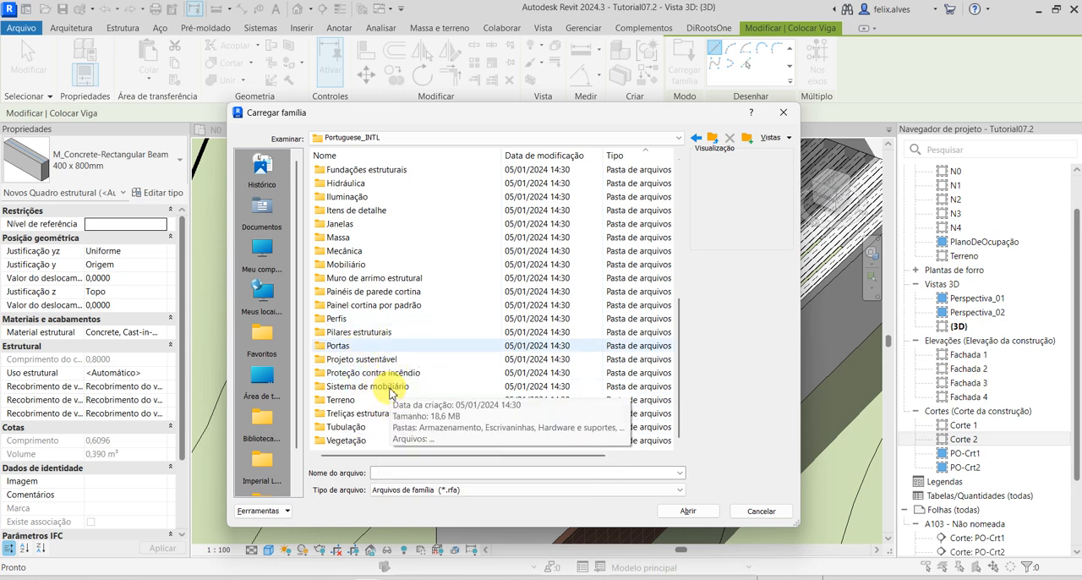
scroll(391, 393, up, 1)
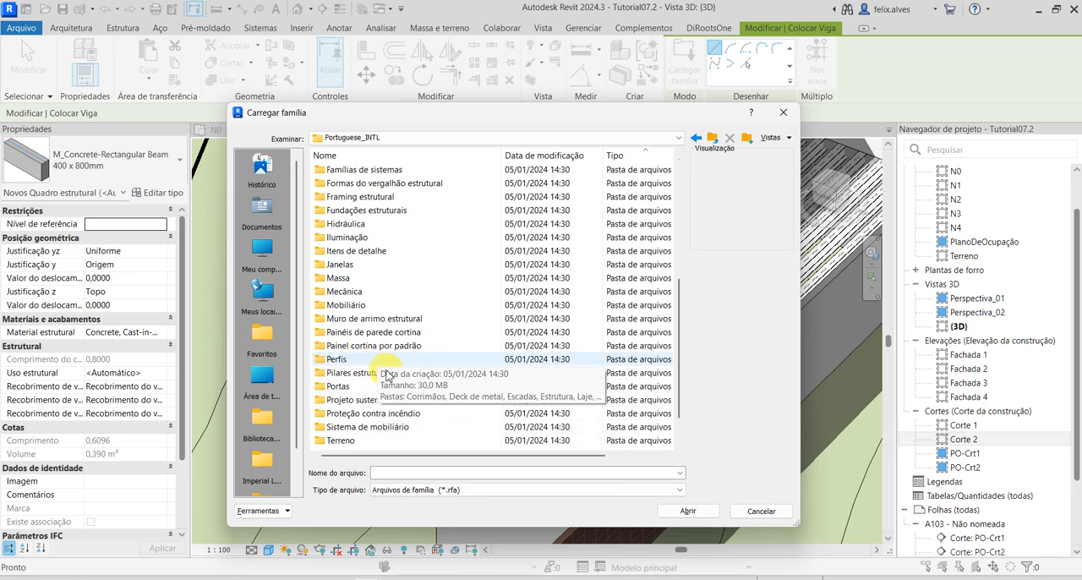
scroll(387, 374, down, 1)
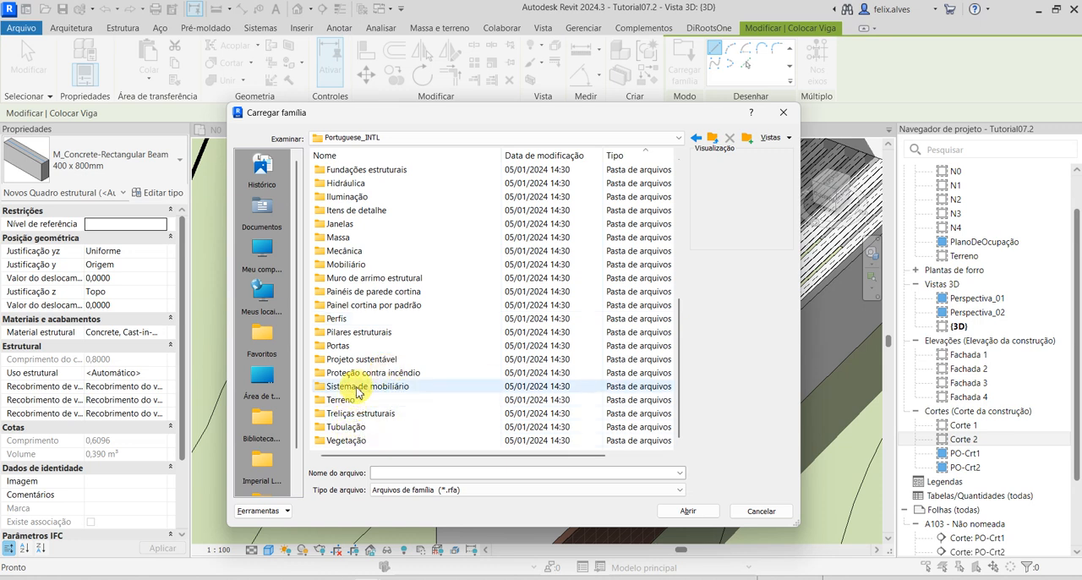
double_click(340, 318)
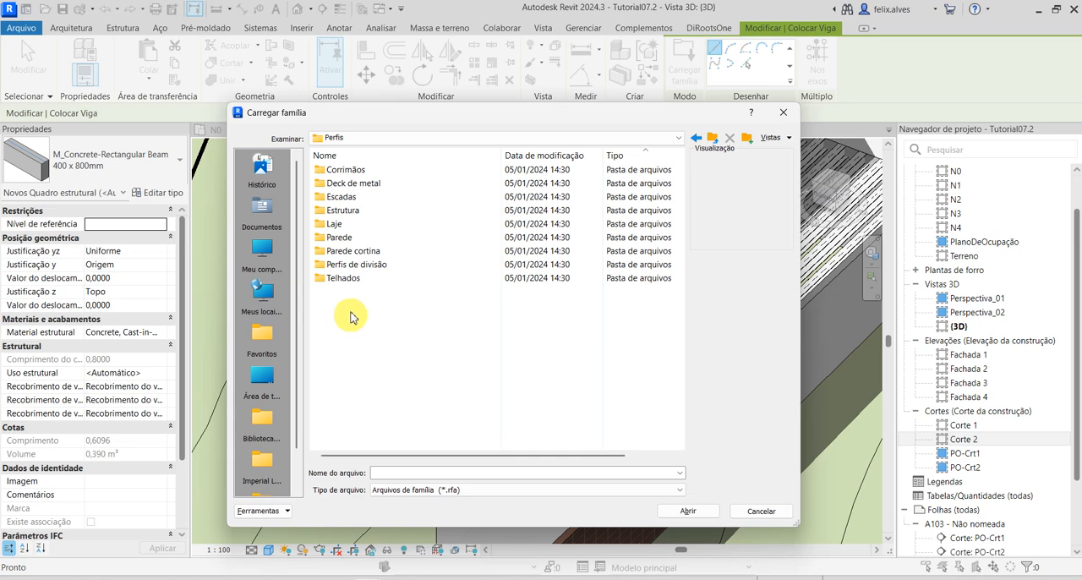
click(714, 140)
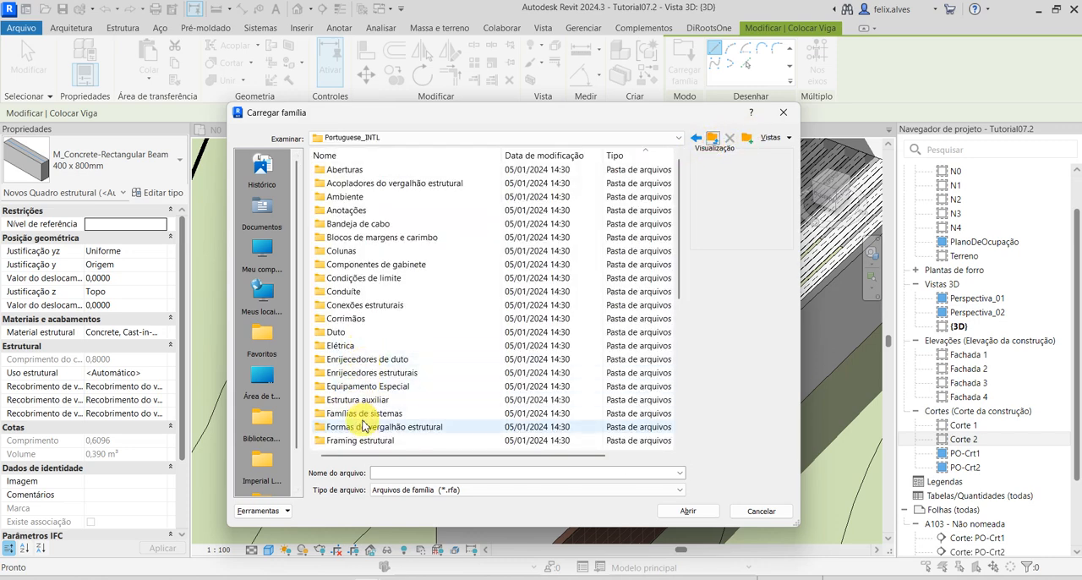
Load the concrete beam family M_Concreto-Viga retangular from the Framing estrutural > Concreto folder.
scroll(362, 423, down, 1)
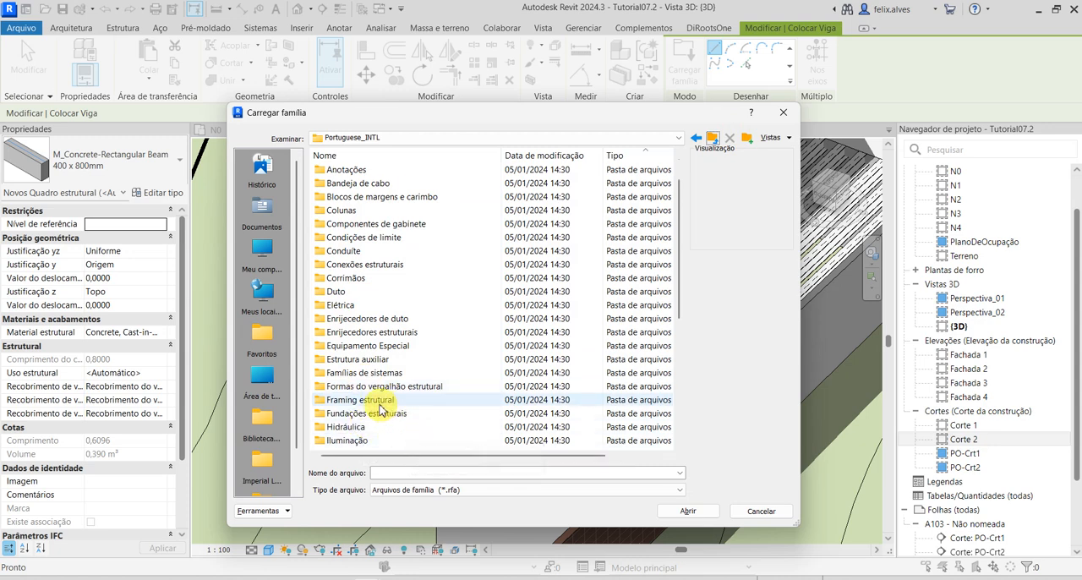
double_click(373, 402)
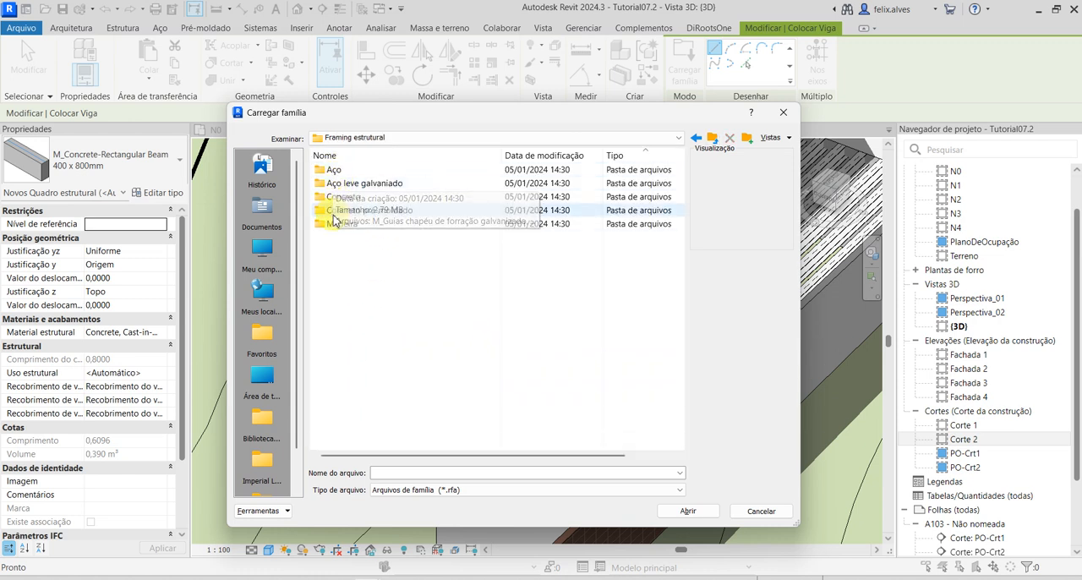
double_click(338, 199)
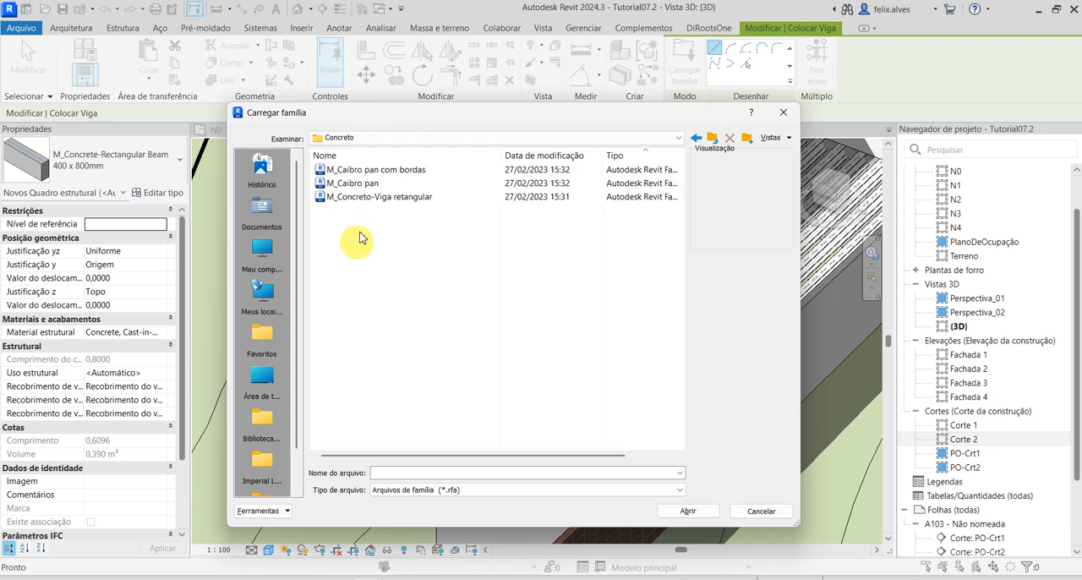
click(383, 169)
click(362, 184)
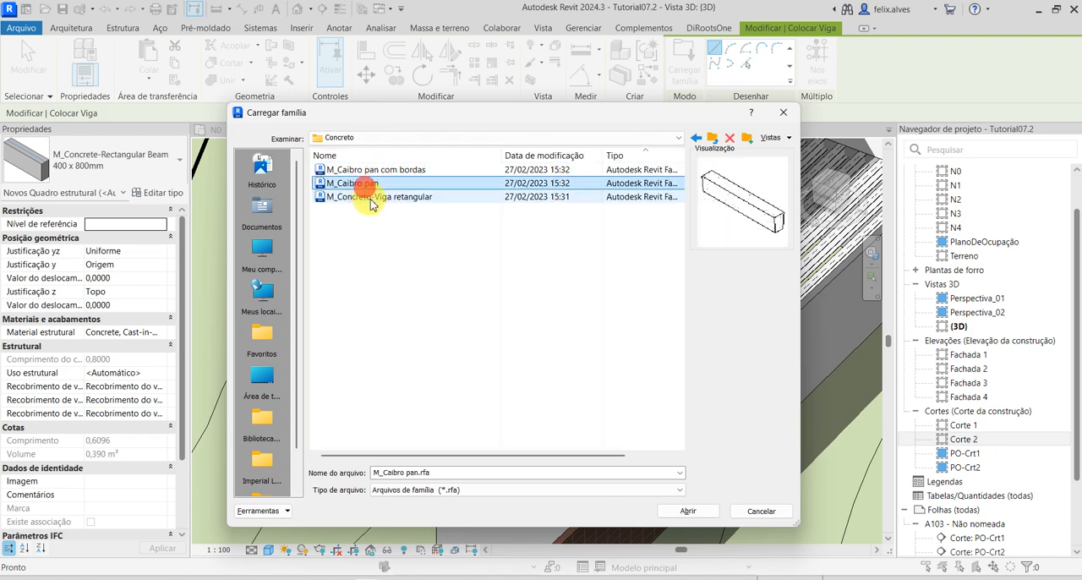
click(372, 198)
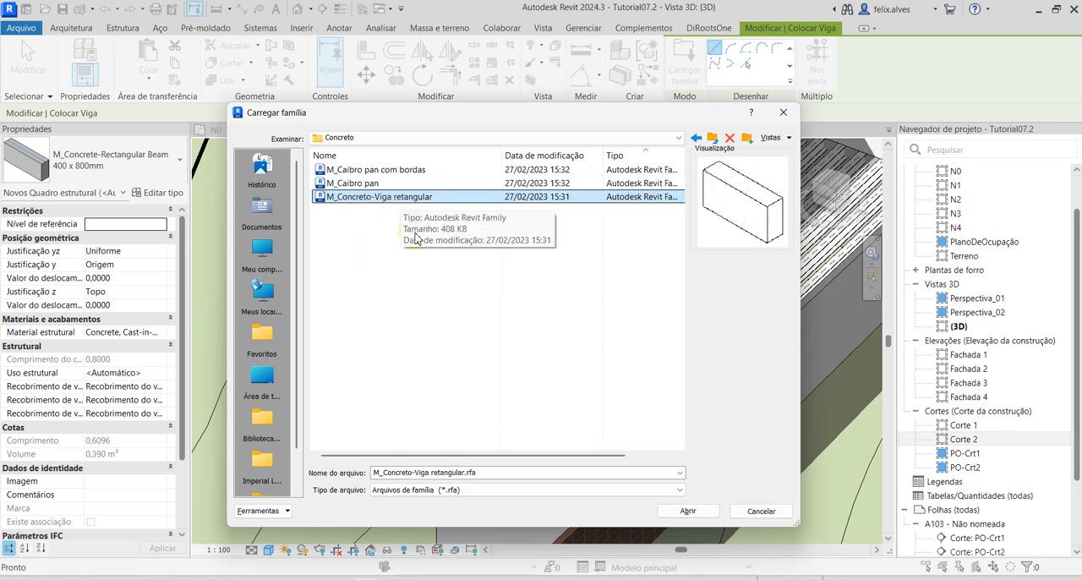
click(695, 512)
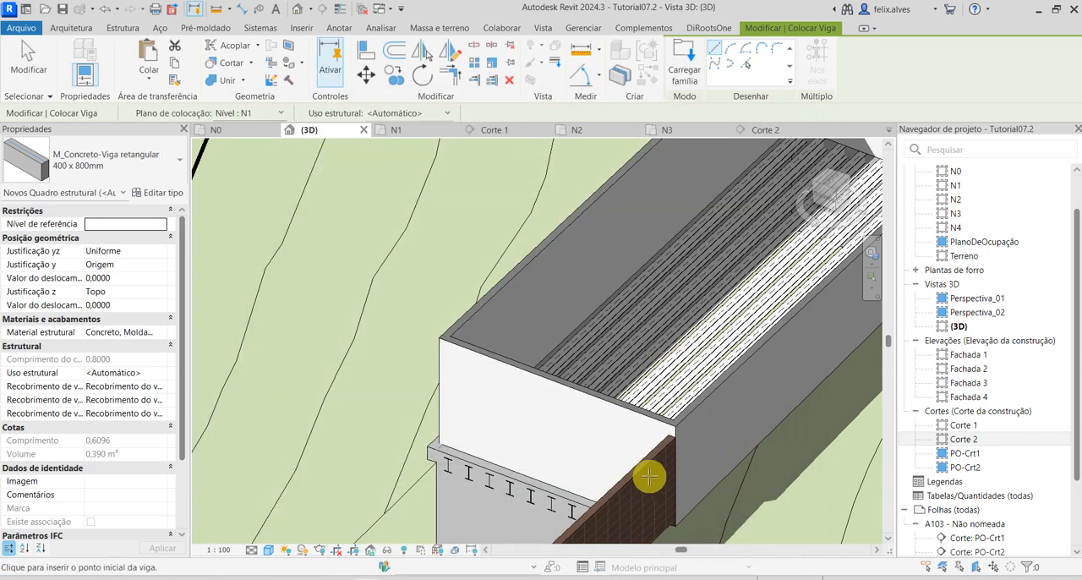
Duplicate the 400 x 800mm type of the rectangular concrete beam as .PAE-Nervura.
click(175, 195)
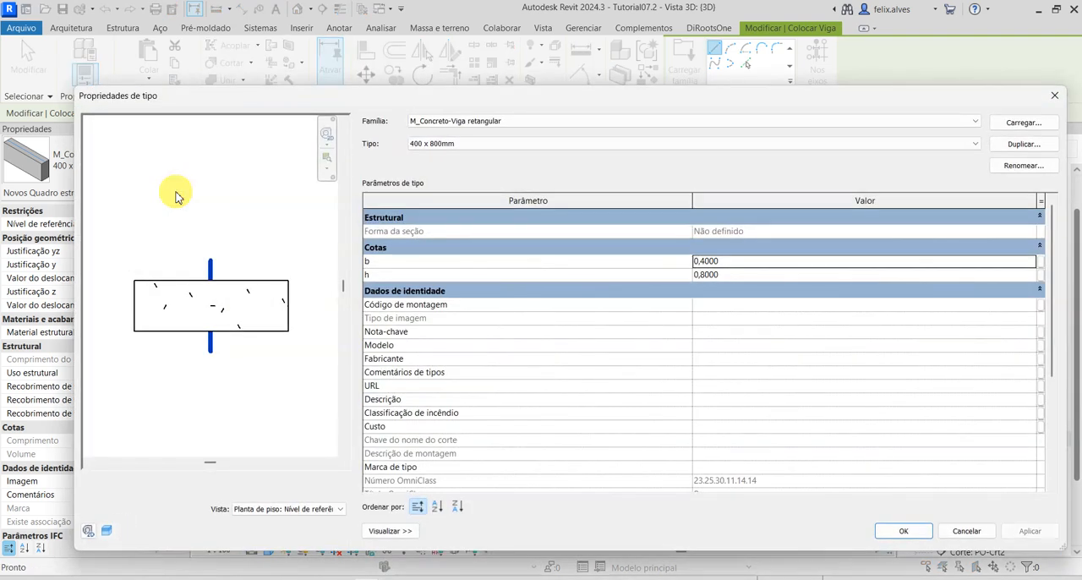
click(1010, 144)
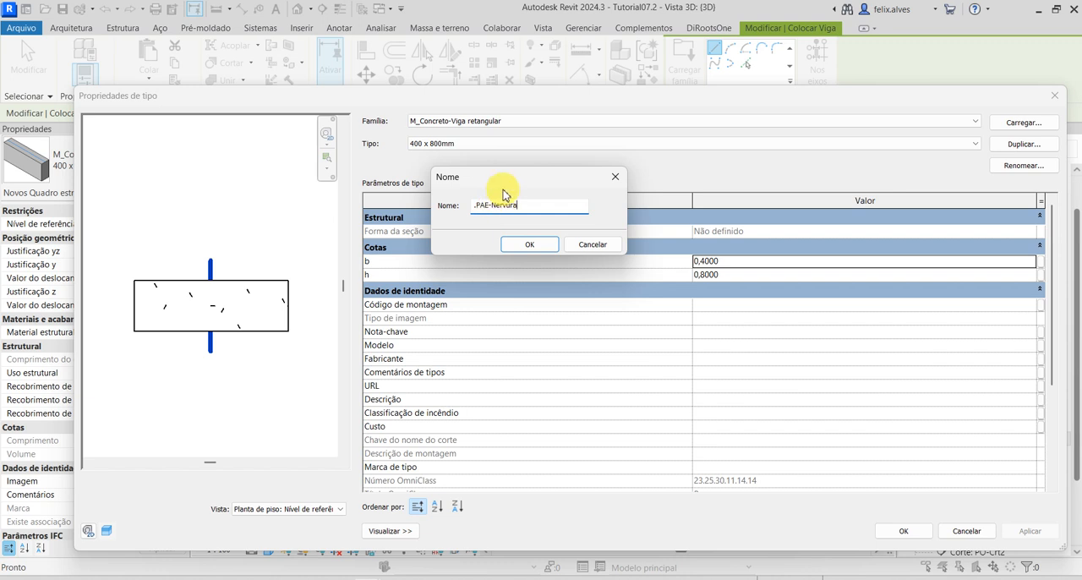
click(529, 243)
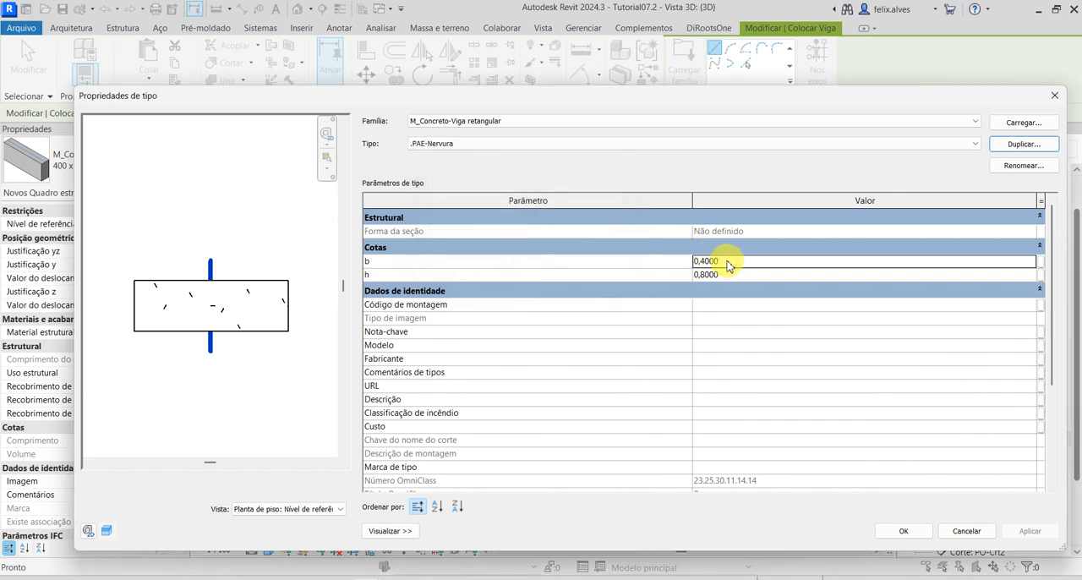
Set the .PAE-Nervura type's width b to 0,08 and height h to 0,22, apply it and leave beam placement.
click(701, 260)
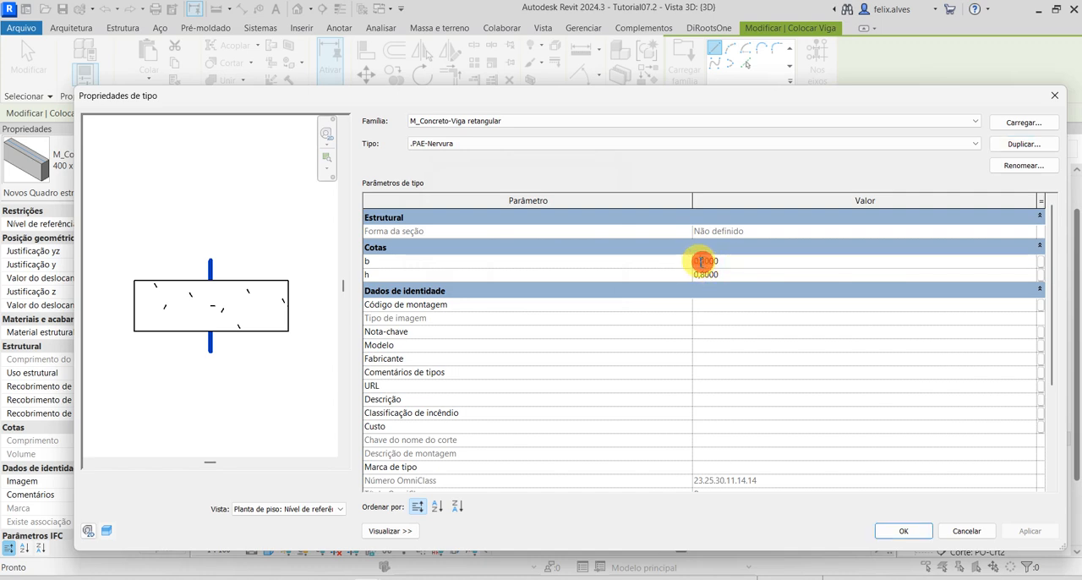
drag(702, 261, 736, 266)
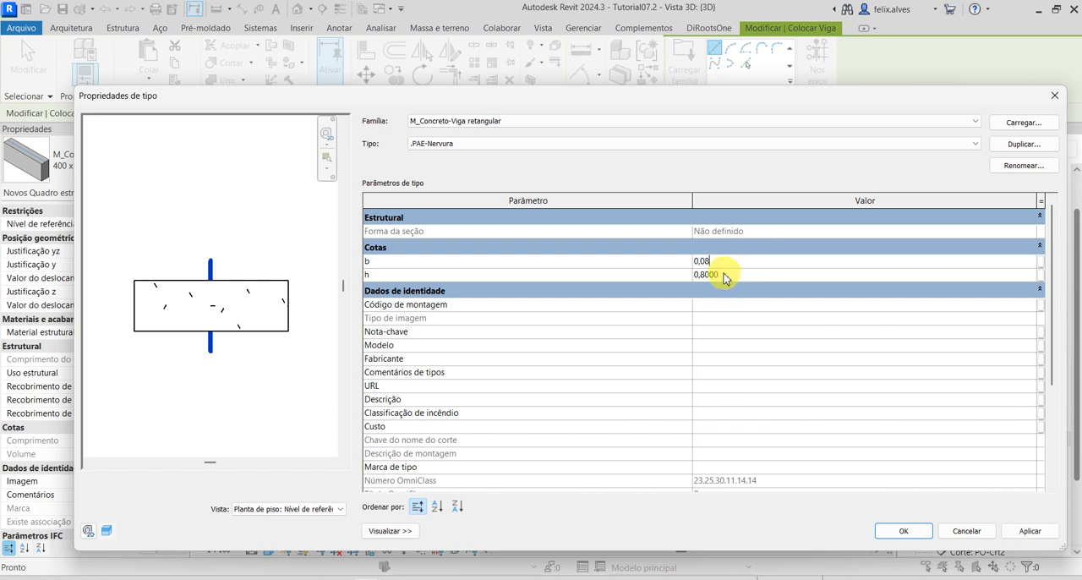
click(716, 274)
drag(701, 275, 769, 290)
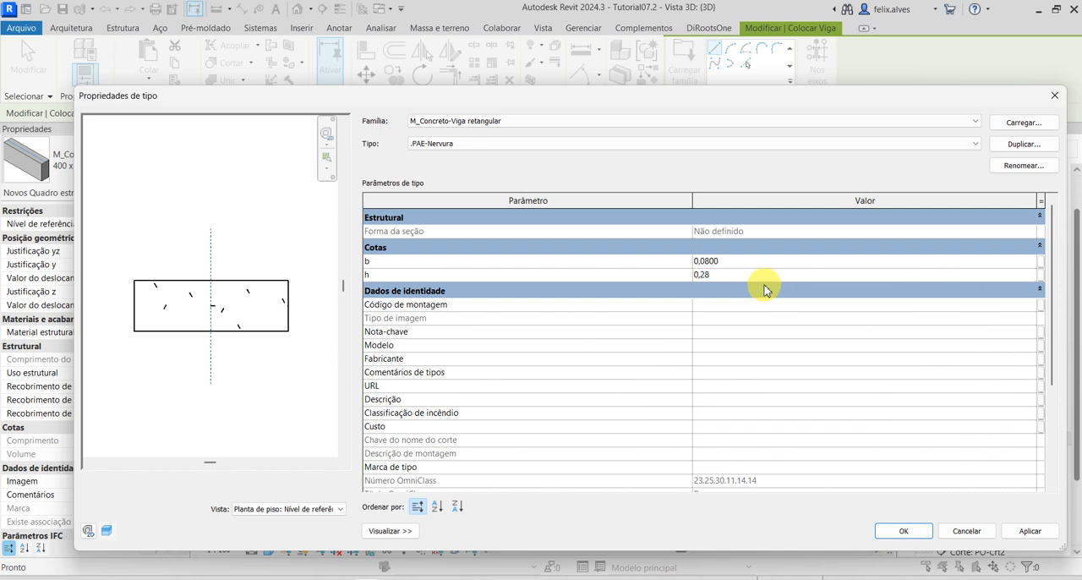
drag(701, 275, 759, 292)
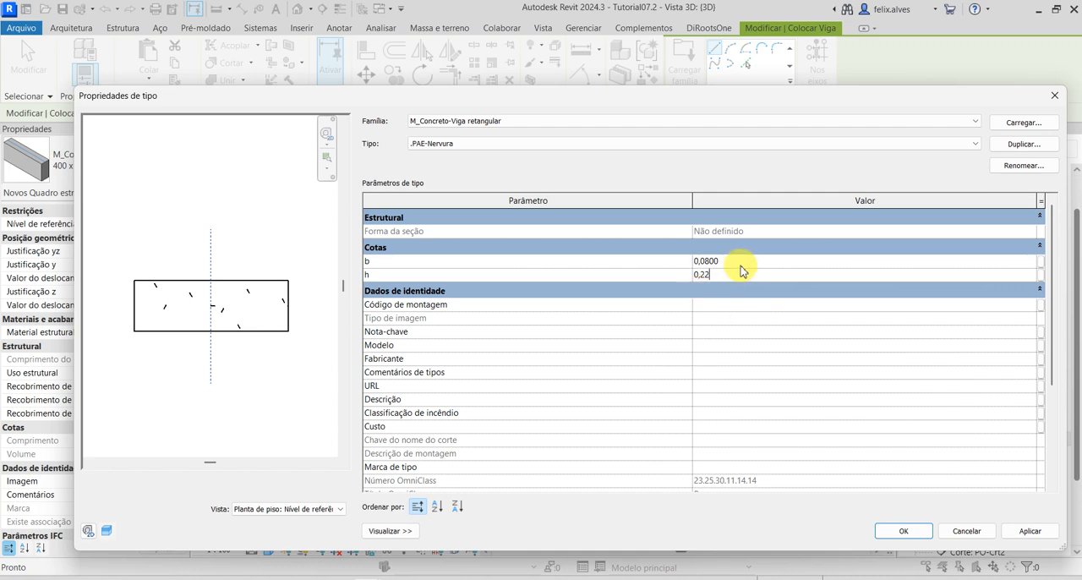
click(739, 262)
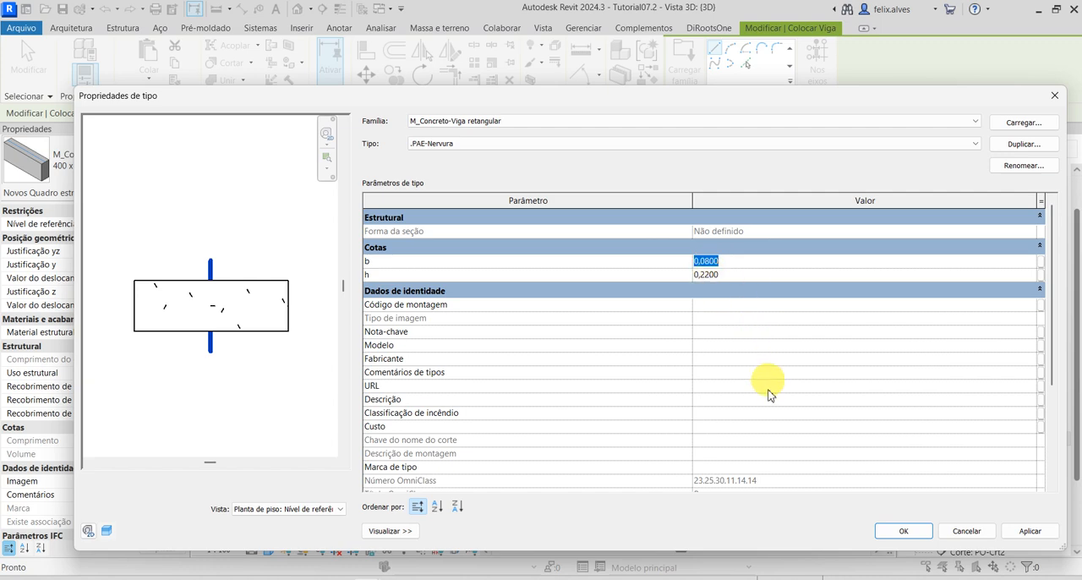
click(1029, 532)
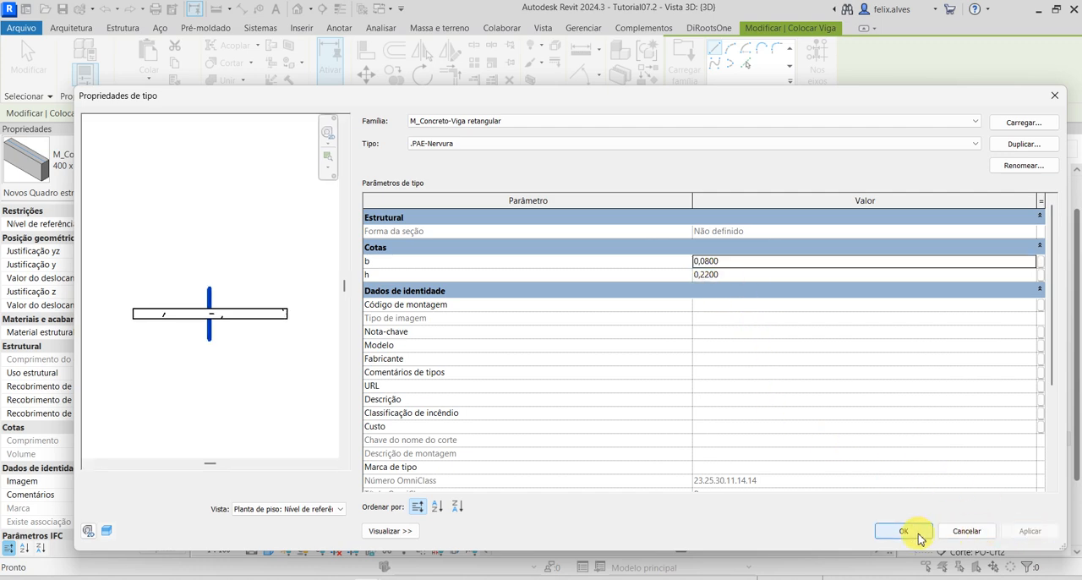
click(920, 533)
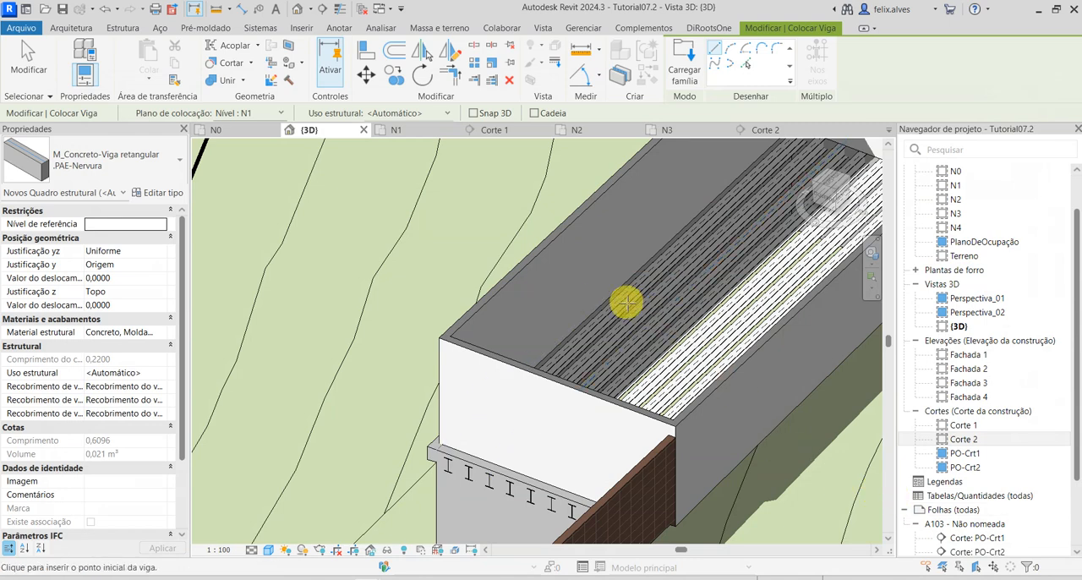
key(Escape)
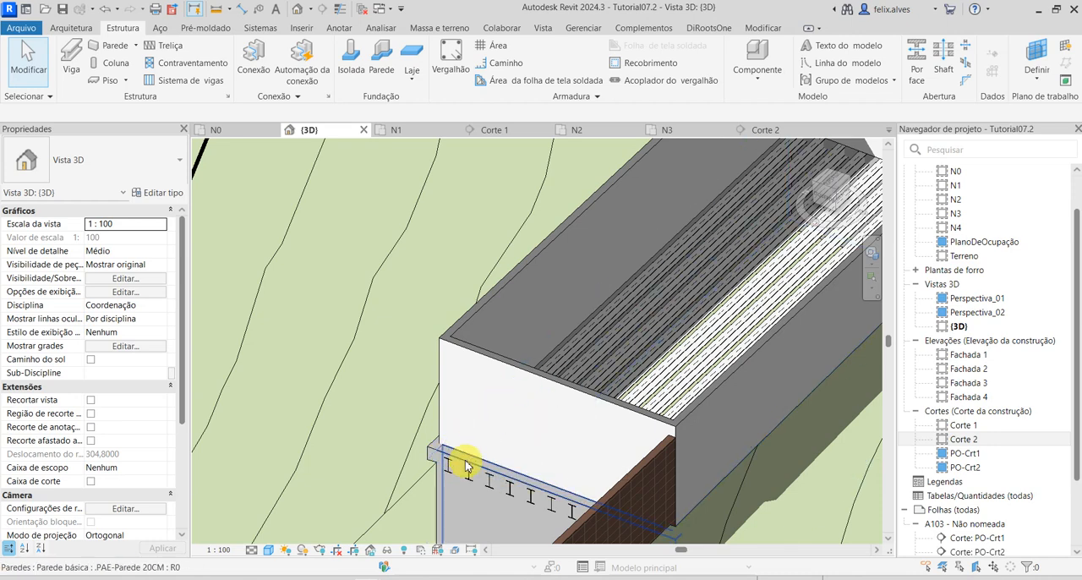
Select the structural beam system and change its beam type to M_Concreto-Viga retangular : .PAE-Nervura.
click(459, 475)
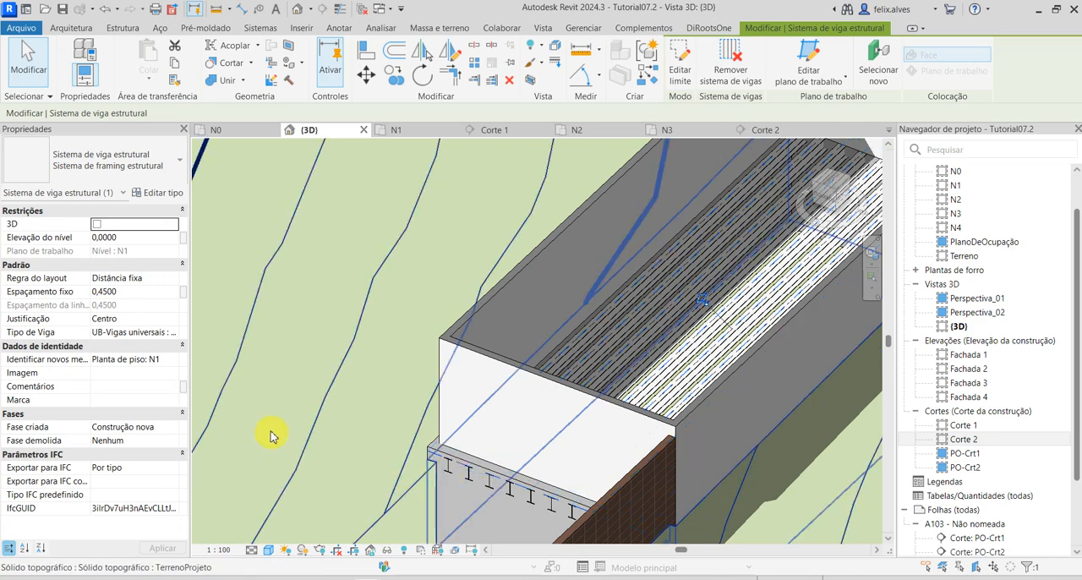
click(172, 335)
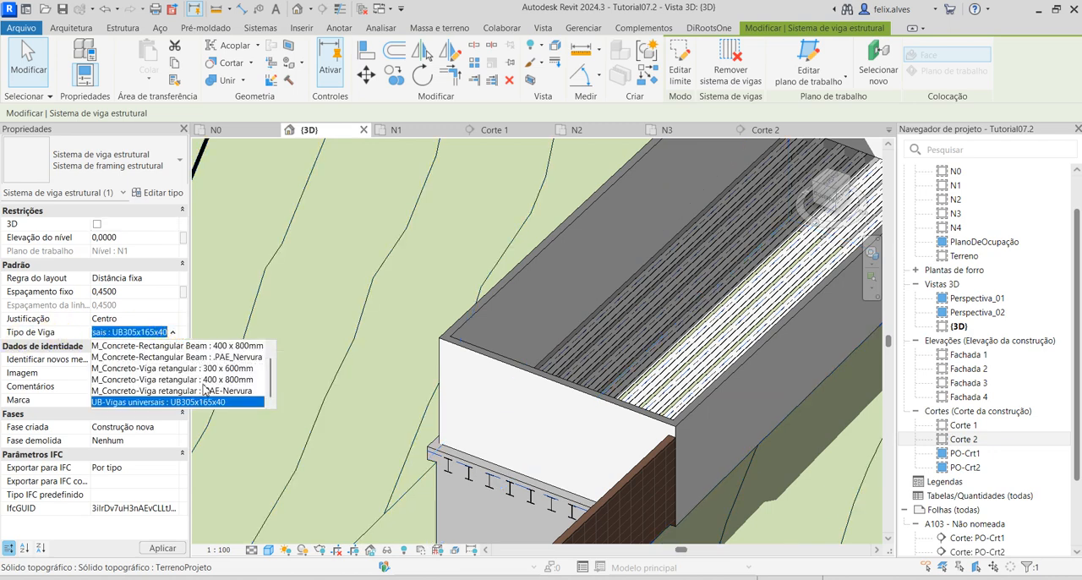
click(251, 390)
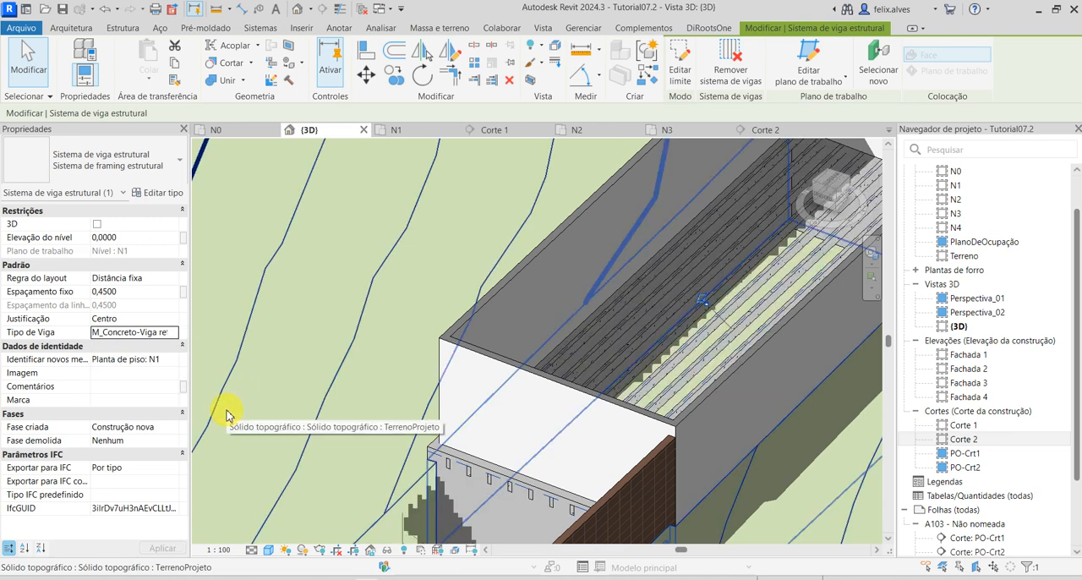
Set the beam system's fixed spacing to 0,60, apply it and deselect the system.
click(118, 290)
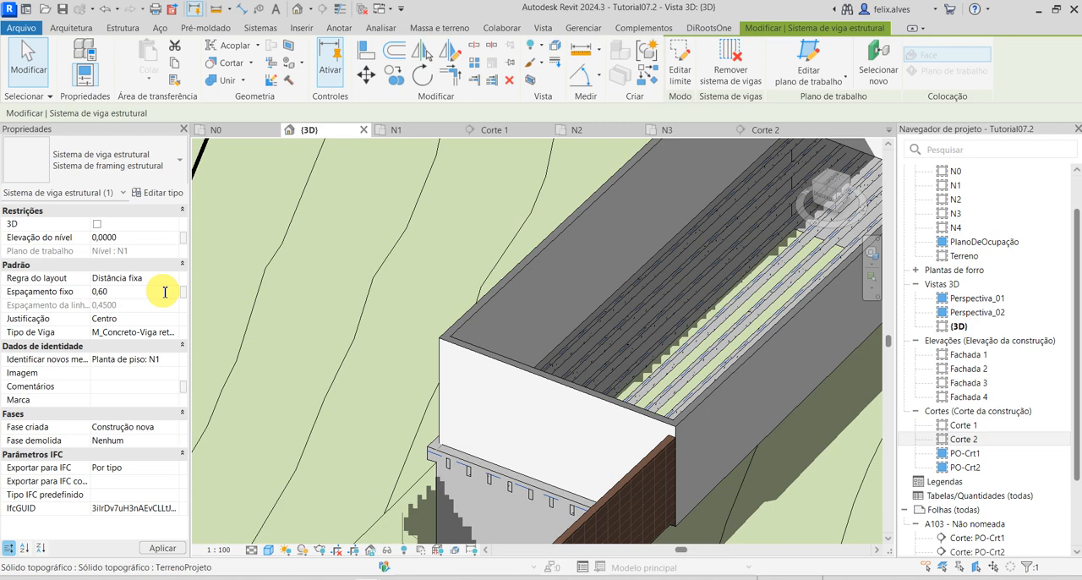
click(163, 549)
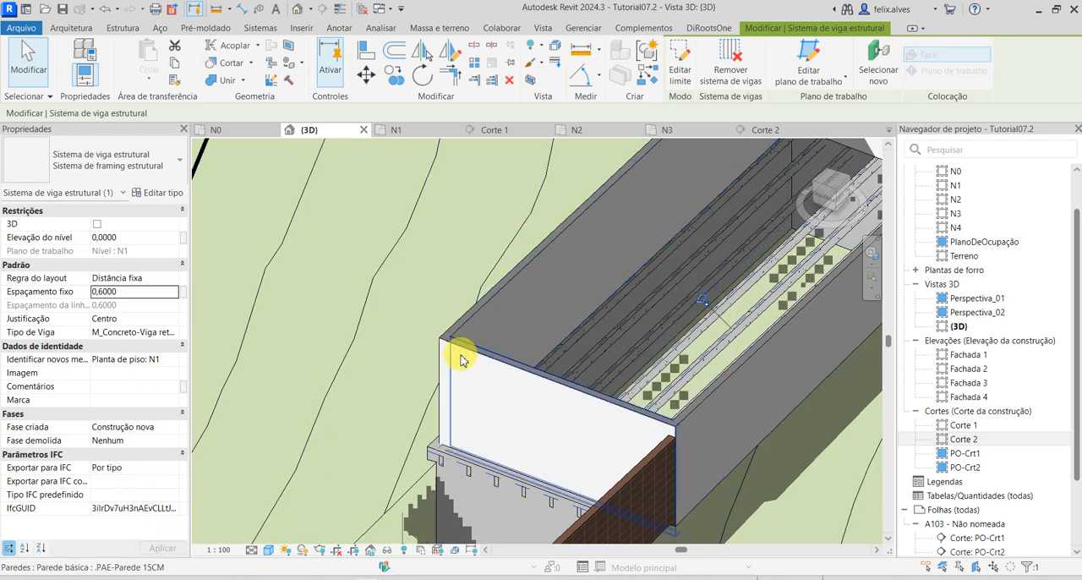
scroll(463, 361, down, 1)
click(786, 366)
scroll(792, 367, down, 1)
shift+middle_drag(793, 367, 557, 437)
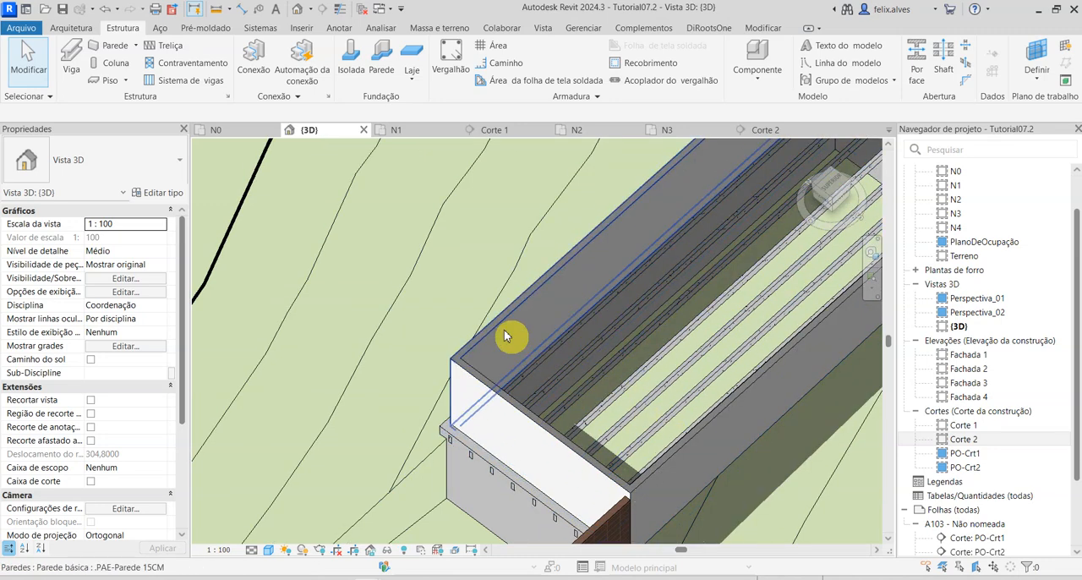
scroll(488, 372, down, 1)
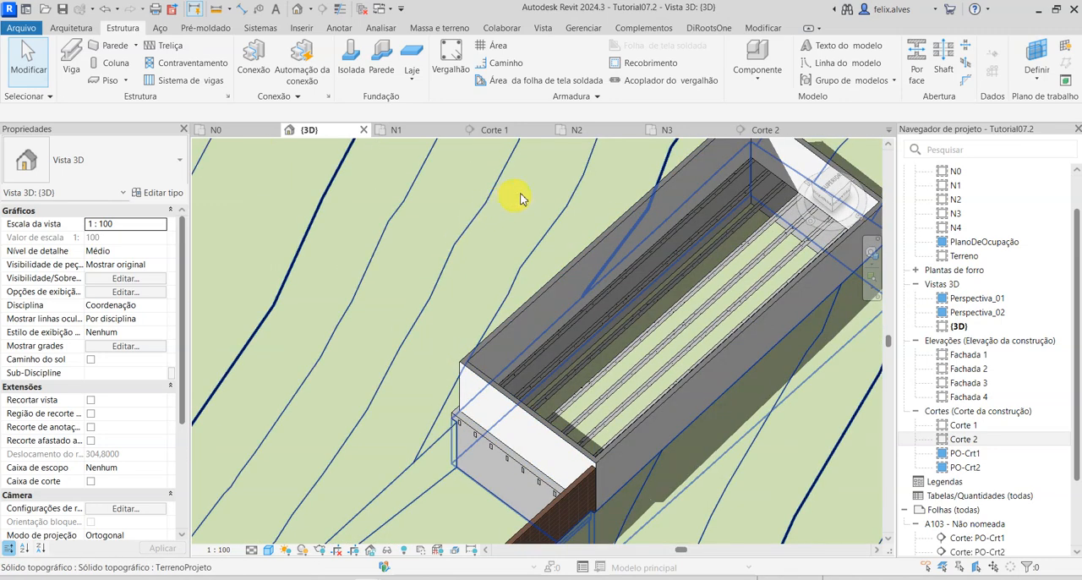
On the N1 floor plan, start a second structural beam system and sketch its rectangular boundary along the outer wall faces, about 12,40 by 5,40 m.
click(415, 128)
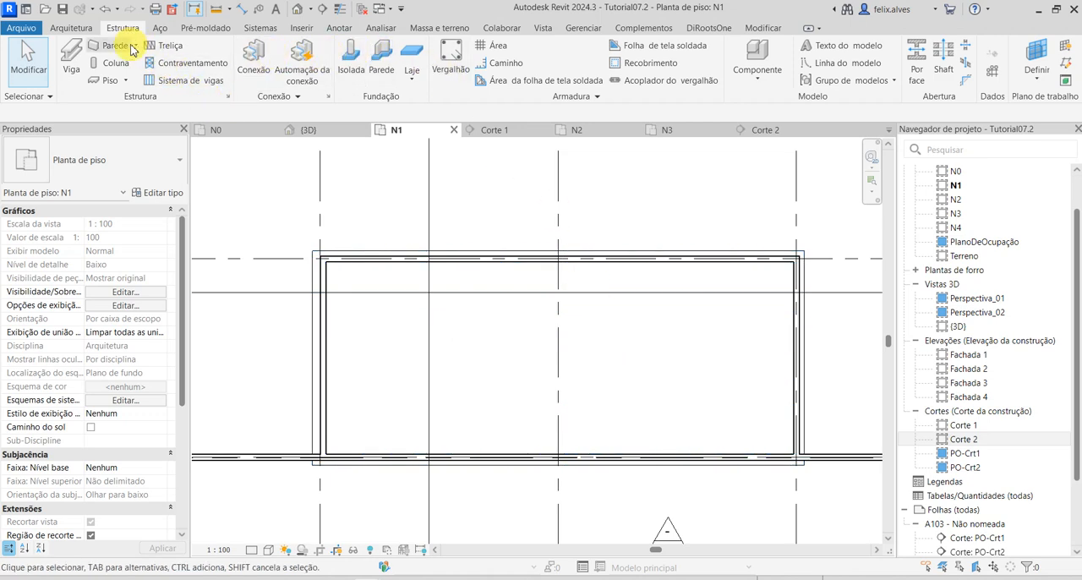
click(181, 80)
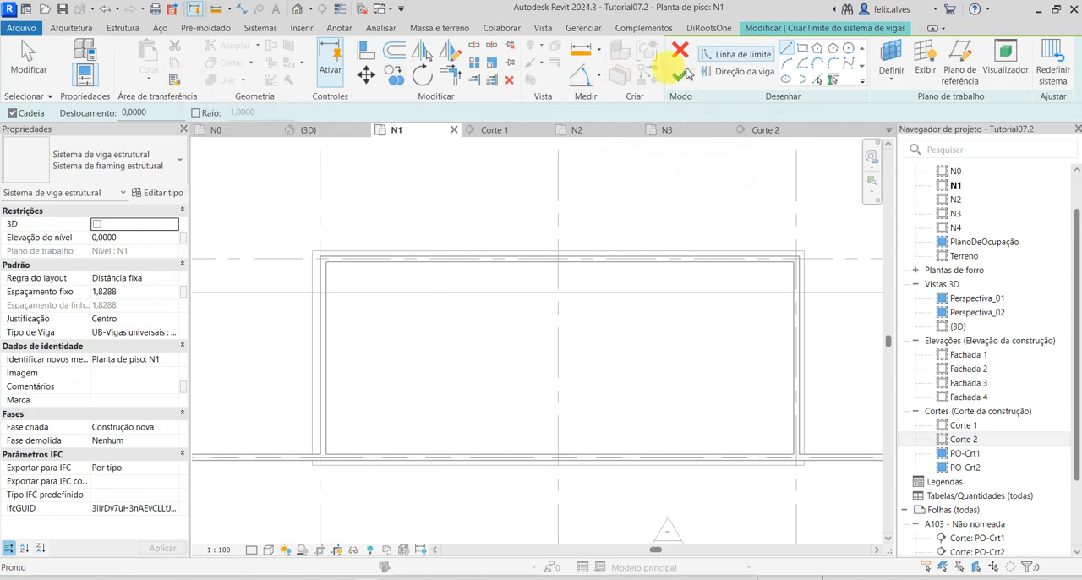
click(802, 51)
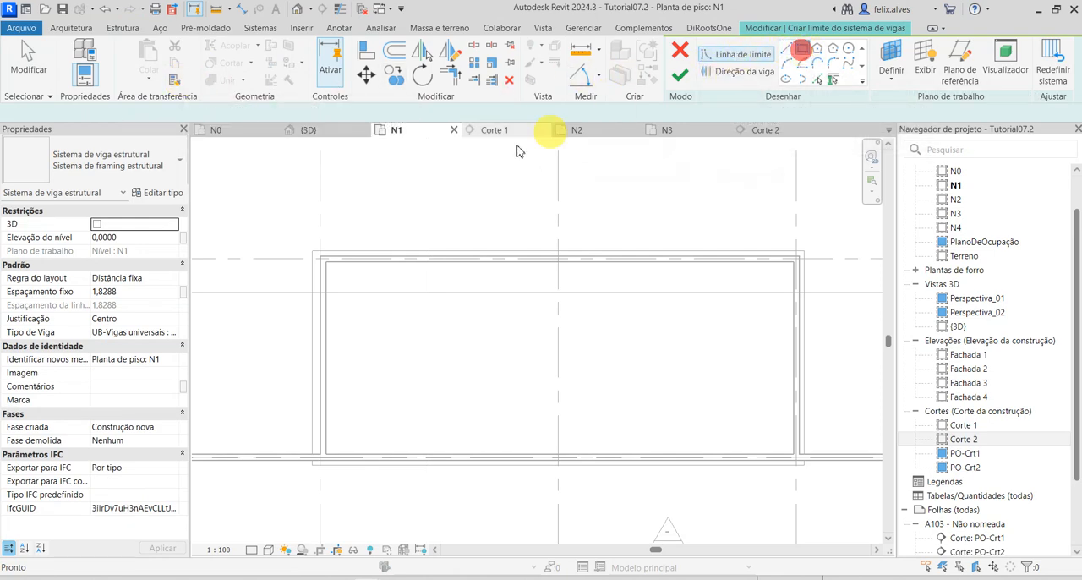
click(313, 247)
click(807, 464)
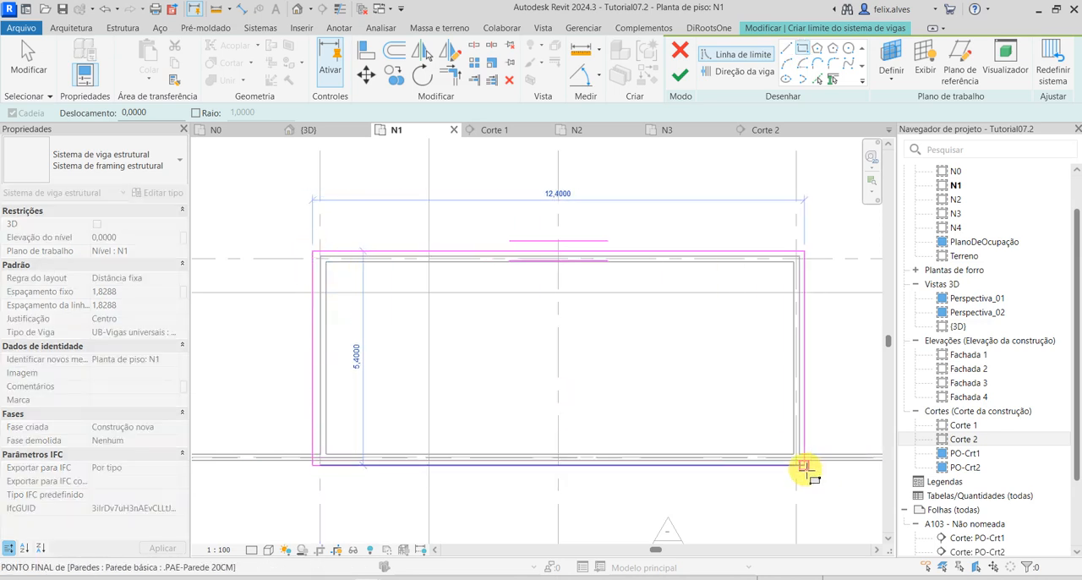
click(806, 467)
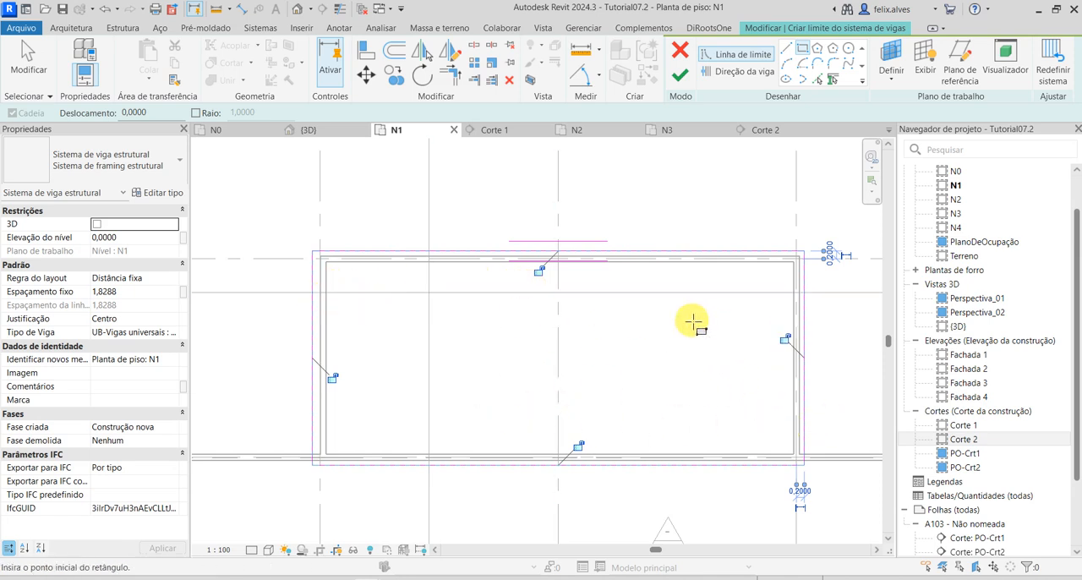
Set the beam direction parallel to the boundary's short edge, use a fixed spacing of 0,60, and finish the beam system.
click(744, 76)
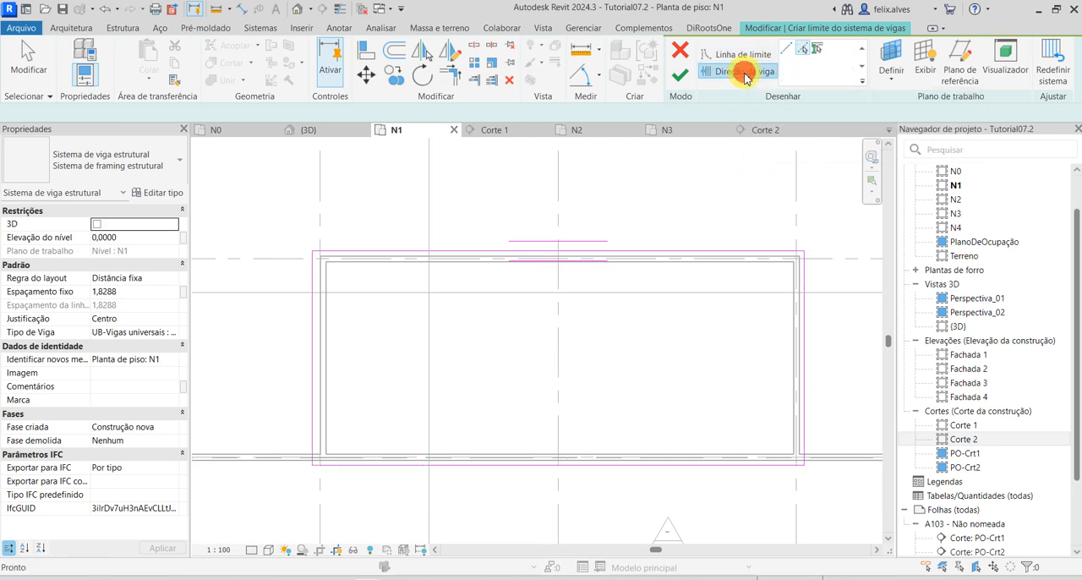
click(806, 359)
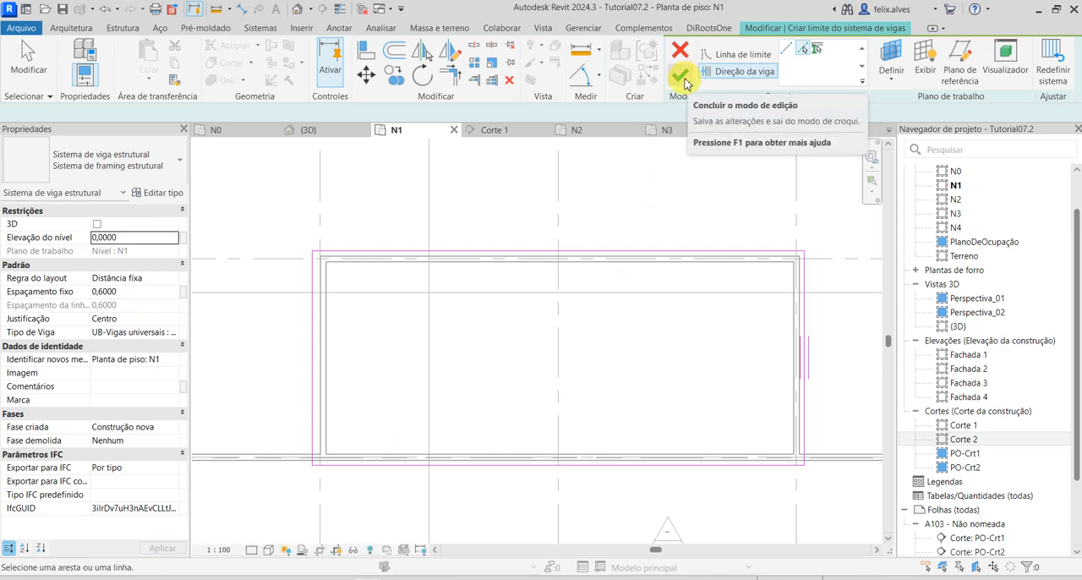
click(685, 80)
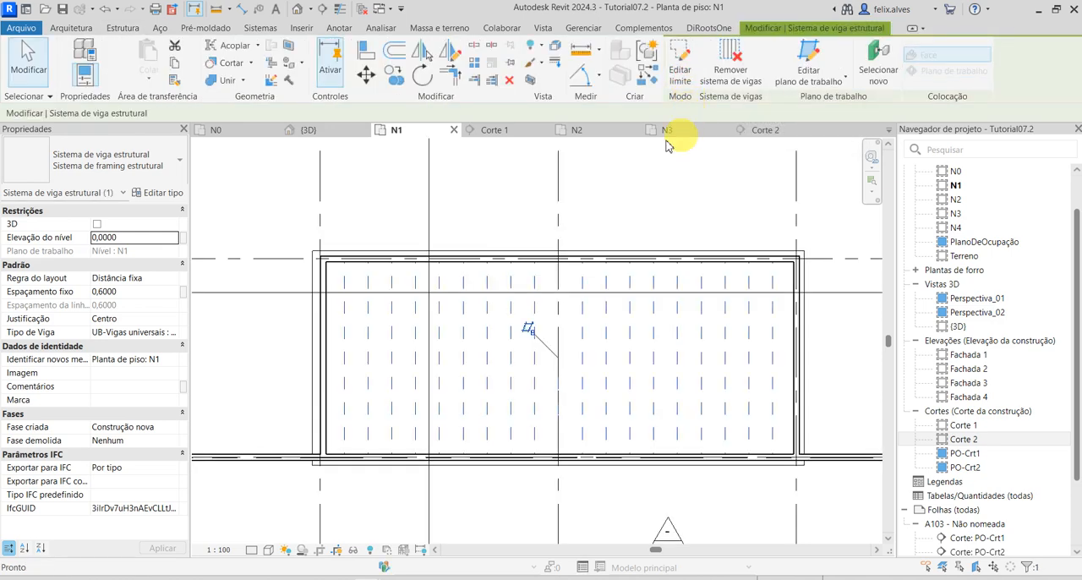
In the 3D view, change the new transverse beam system's beam type to M_Concreto-Viga retangular : .PAE-Nervura, apply it and deselect the system.
click(314, 130)
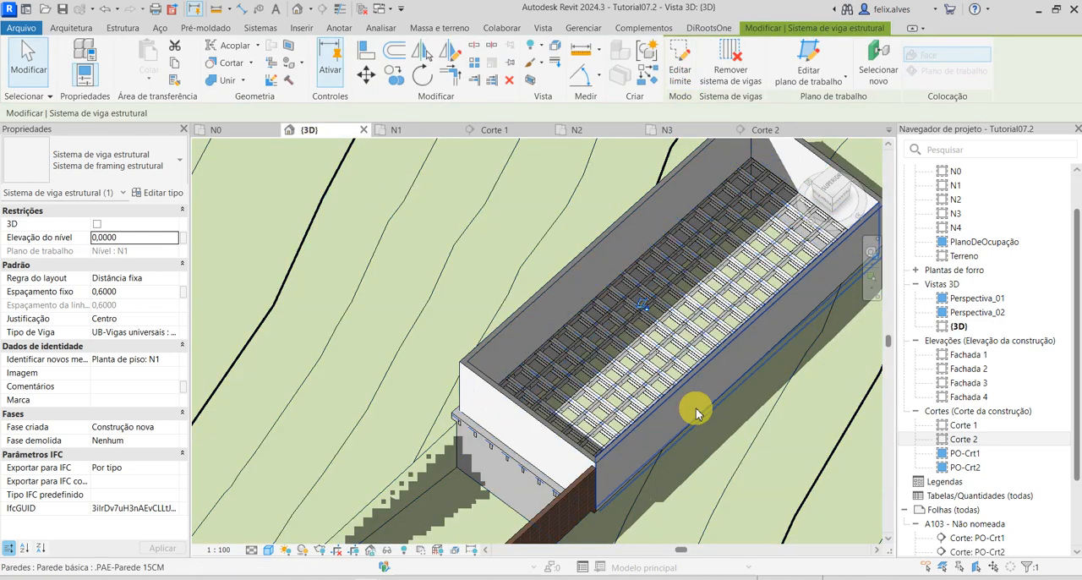
scroll(567, 460, up, 5)
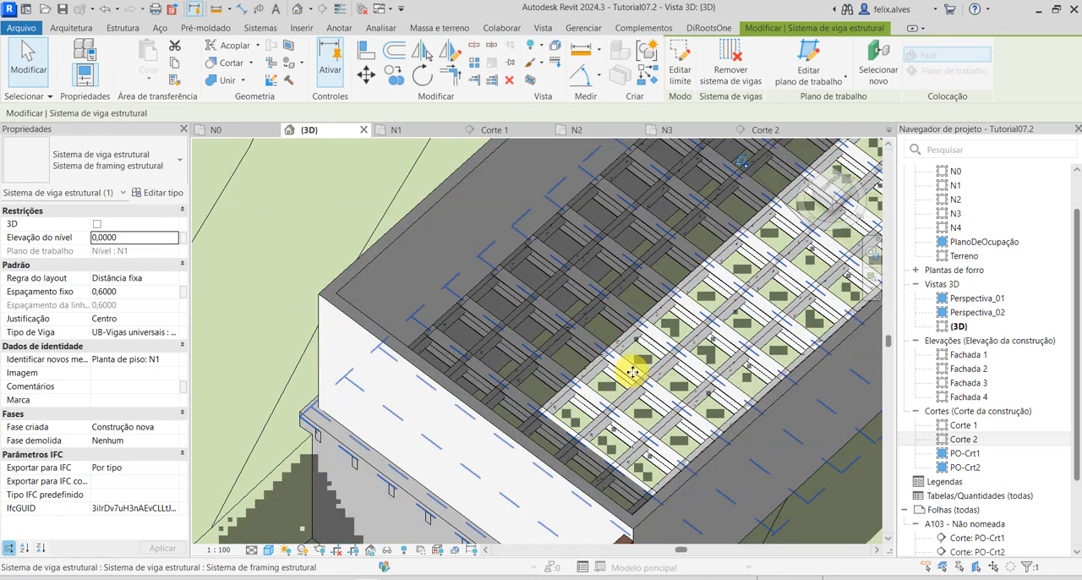
click(632, 372)
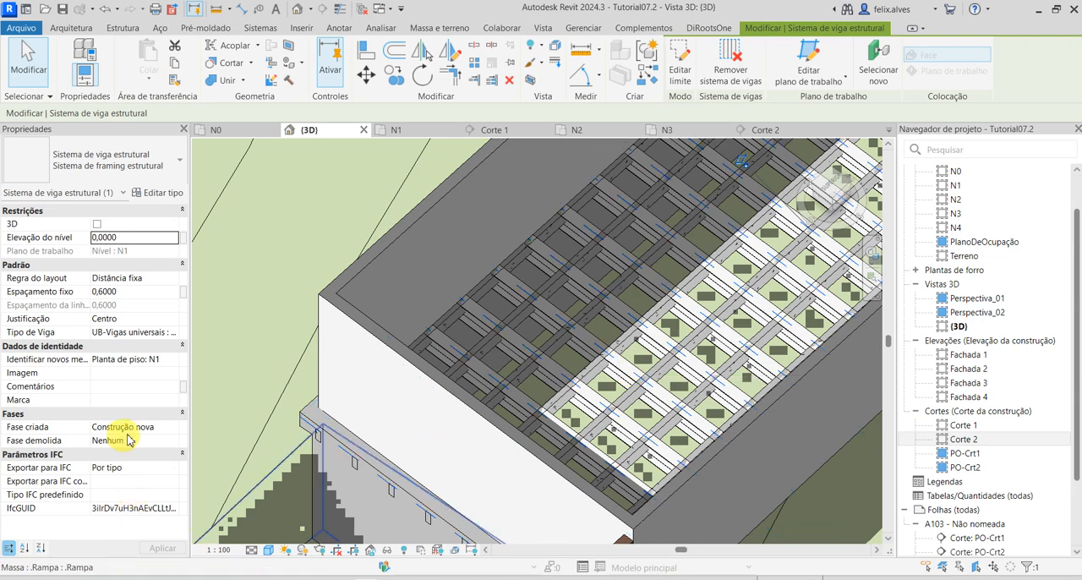
click(165, 334)
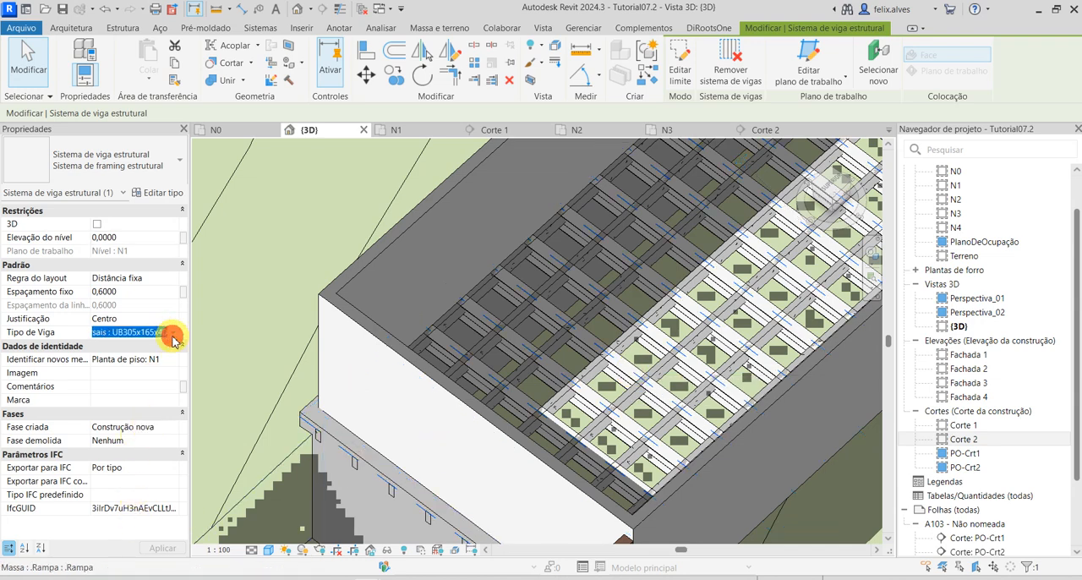
click(173, 334)
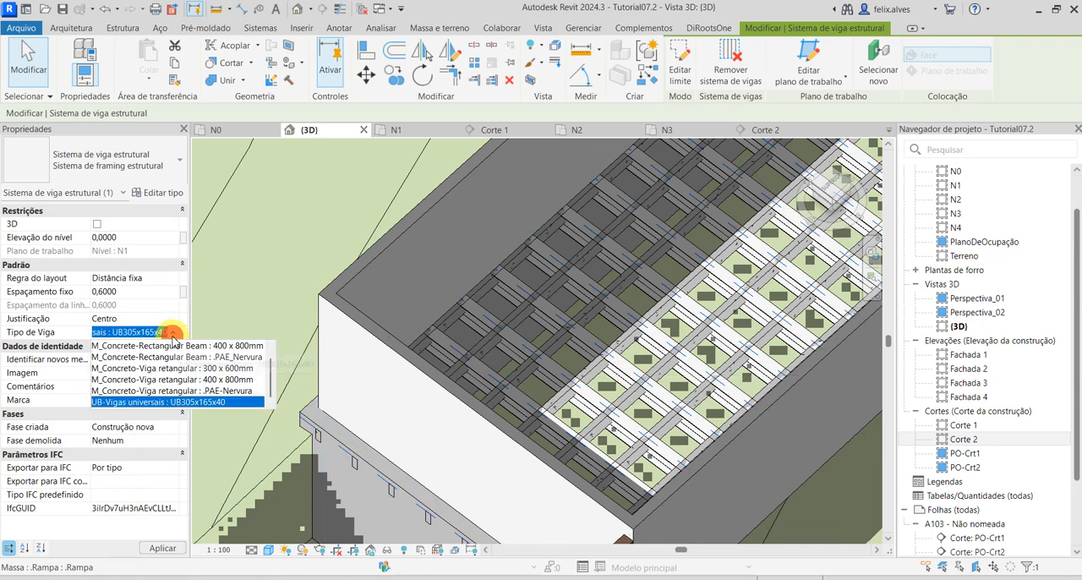
click(183, 391)
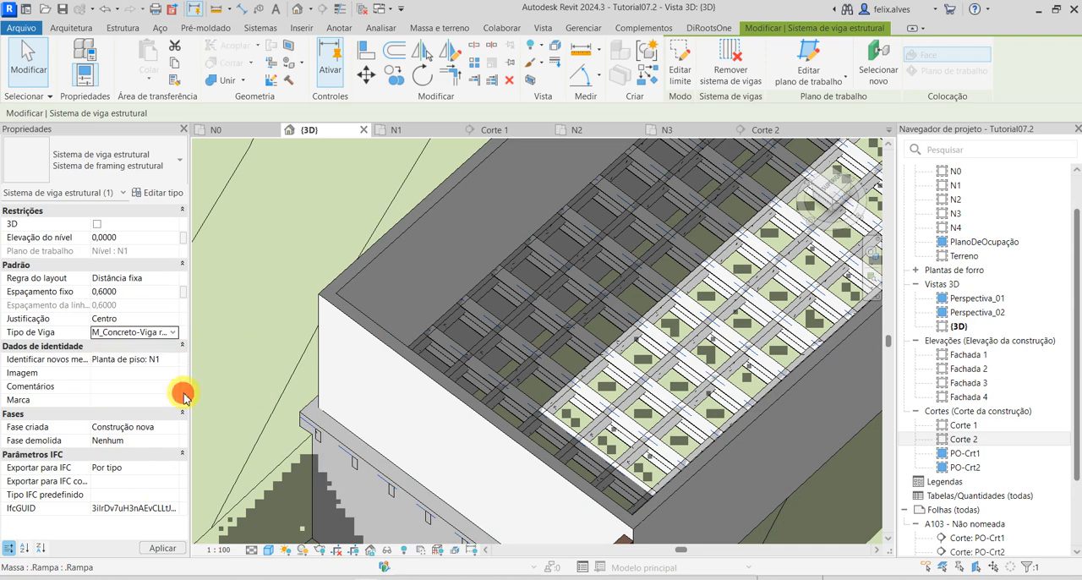
click(165, 550)
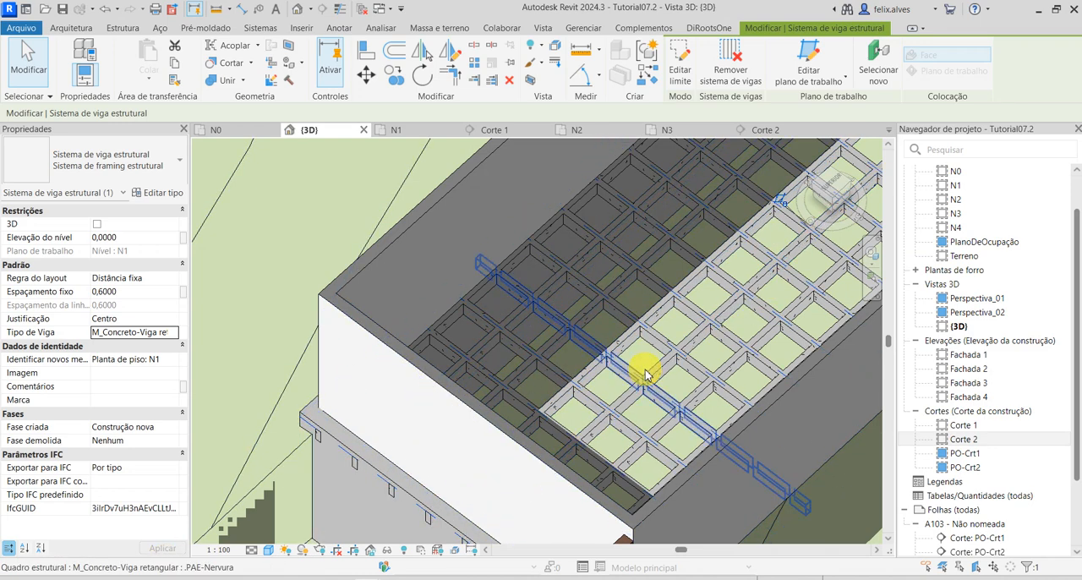
shift+middle_drag(642, 376, 423, 442)
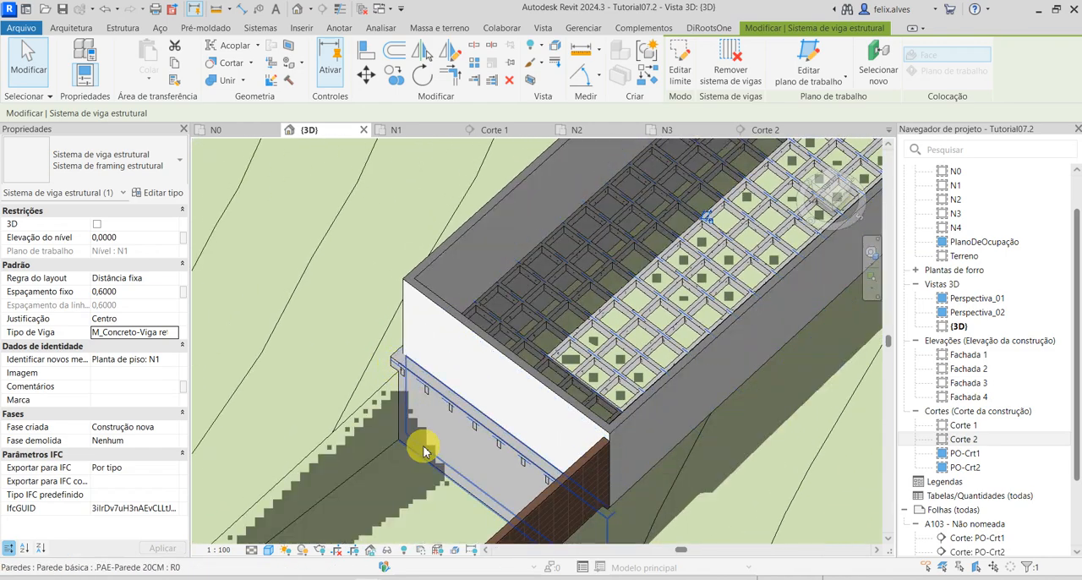
click(444, 401)
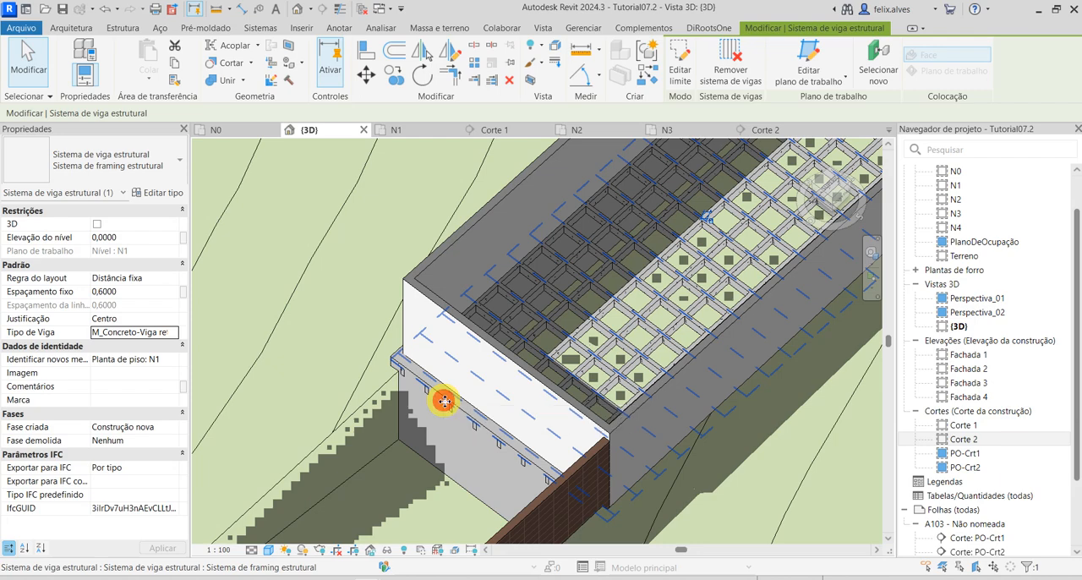
key(Escape)
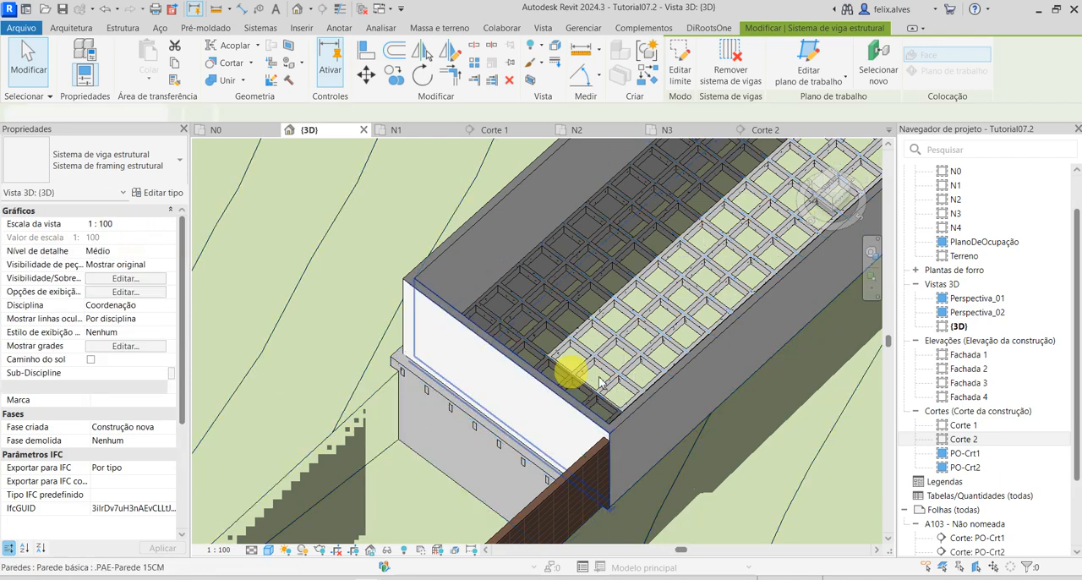
Hide the TerrenoProjeto toposolid element in the 3D view.
middle_drag(614, 299, 532, 362)
scroll(532, 361, down, 8)
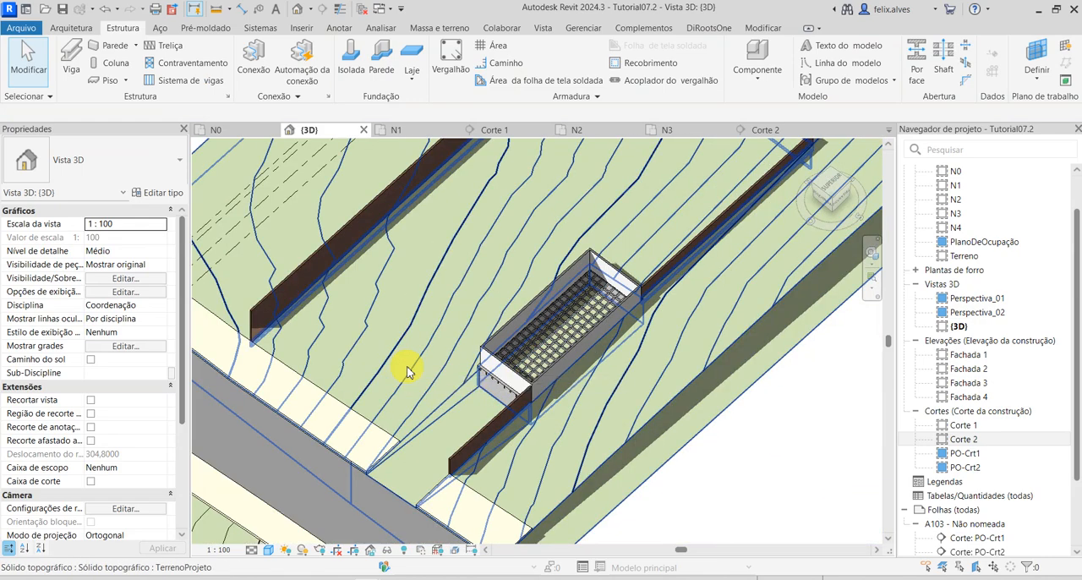
click(407, 372)
right_click(407, 372)
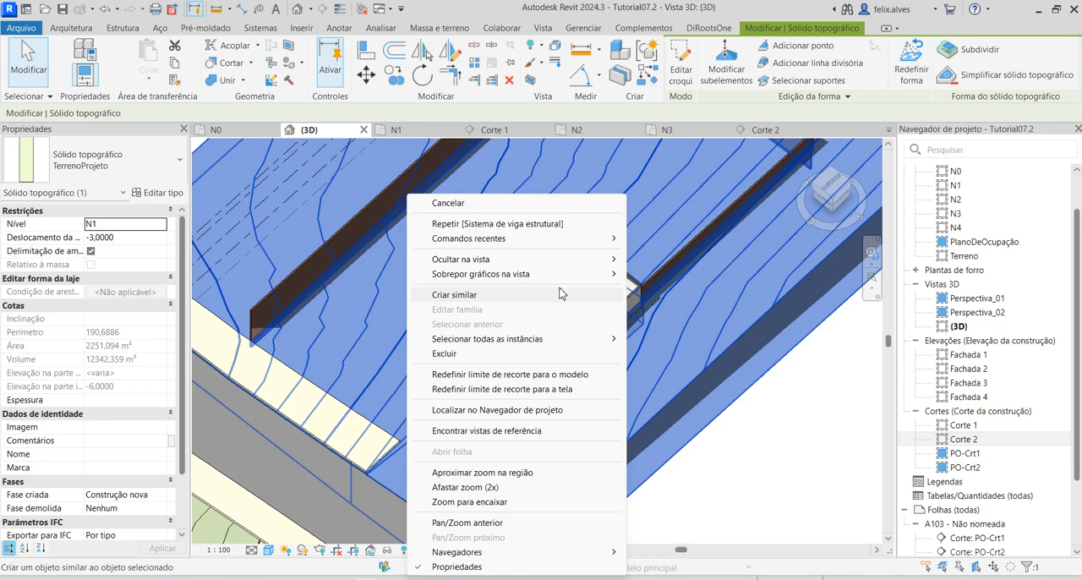
mouse_move(609, 258)
click(680, 260)
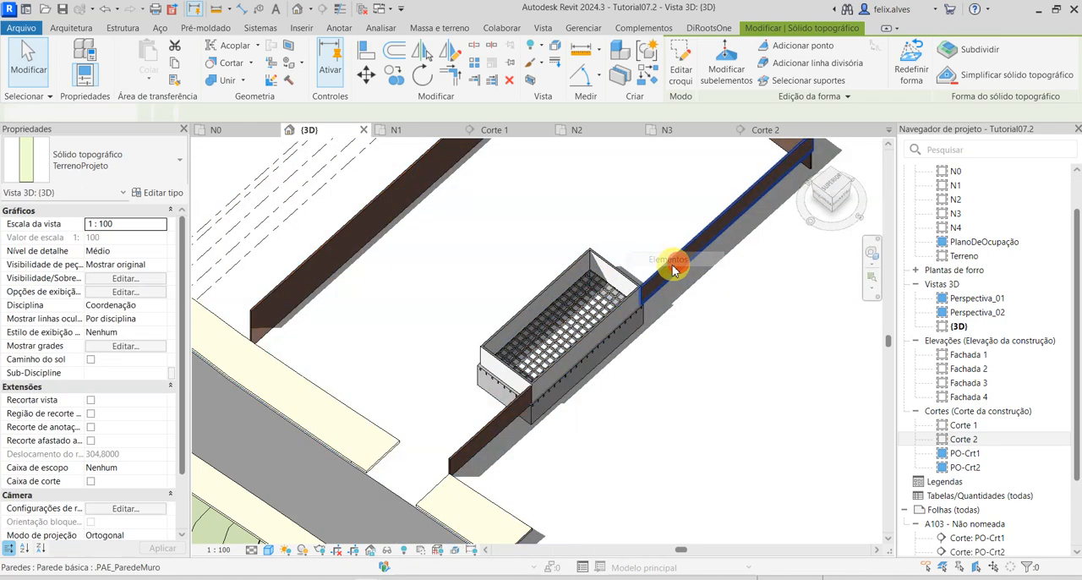
shift+middle_drag(413, 309, 643, 305)
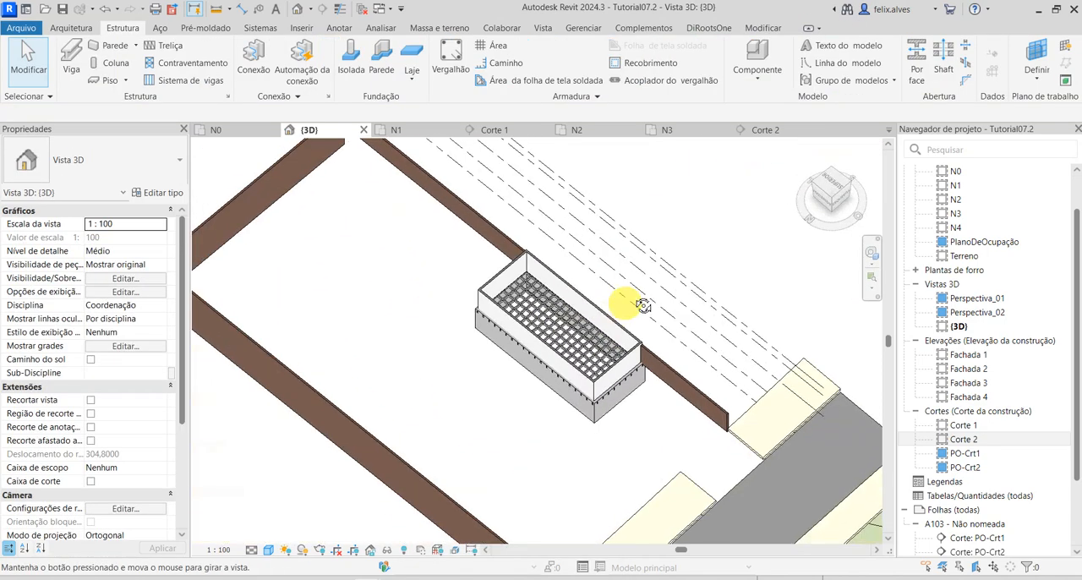
Select the transverse beam system, set its level elevation to -0,08, apply it and deselect the system.
scroll(603, 343, up, 5)
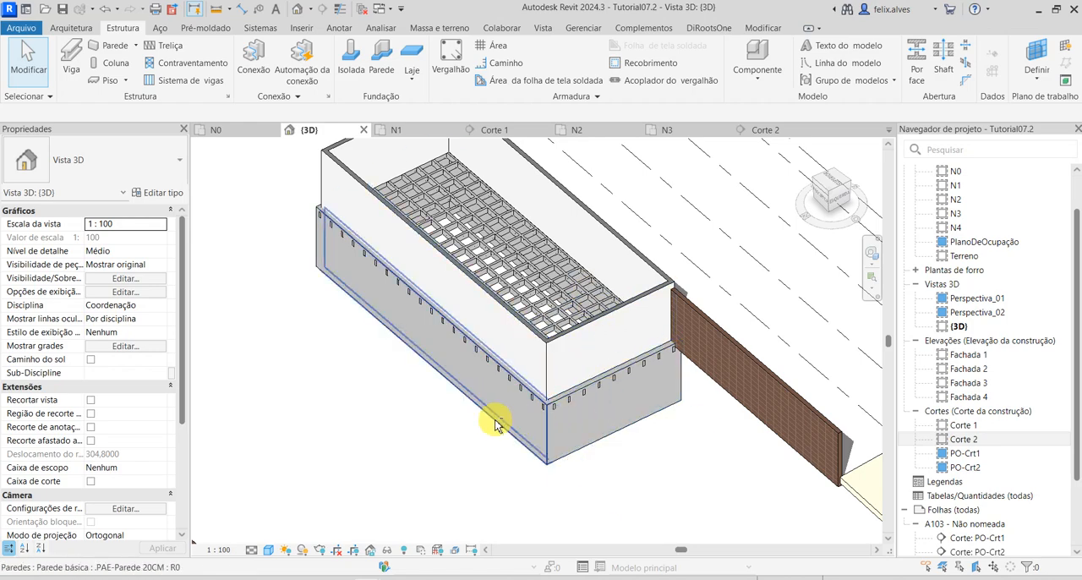
shift+middle_drag(496, 416, 473, 433)
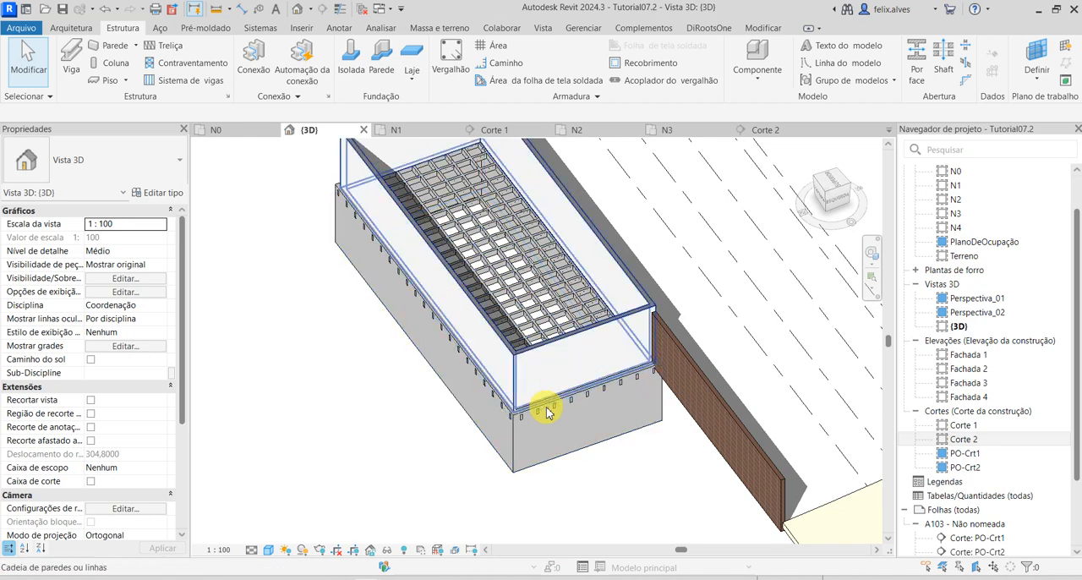
key(Tab)
key(Tab)
key(Tab)
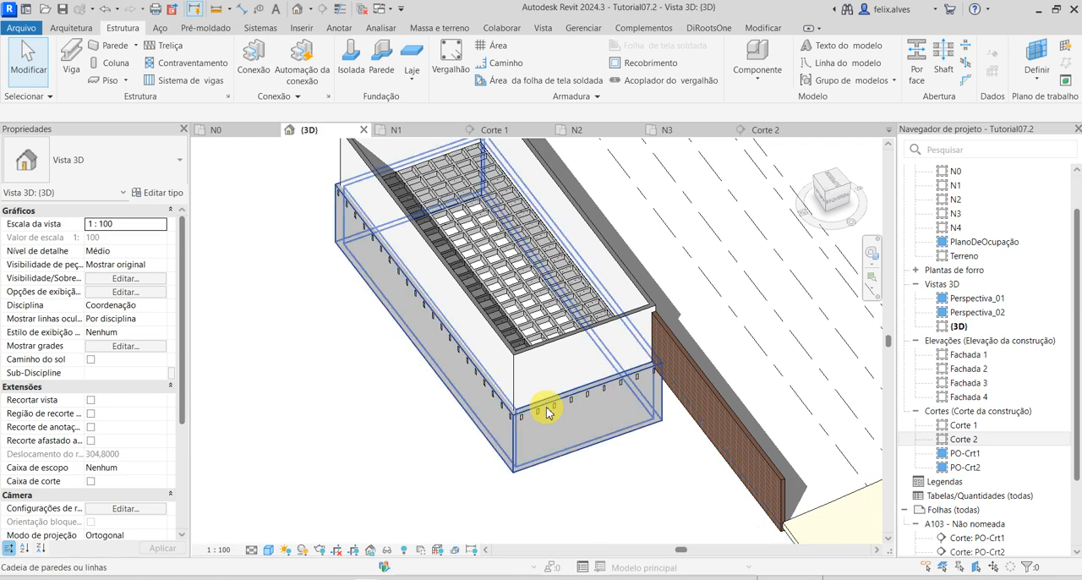
click(547, 412)
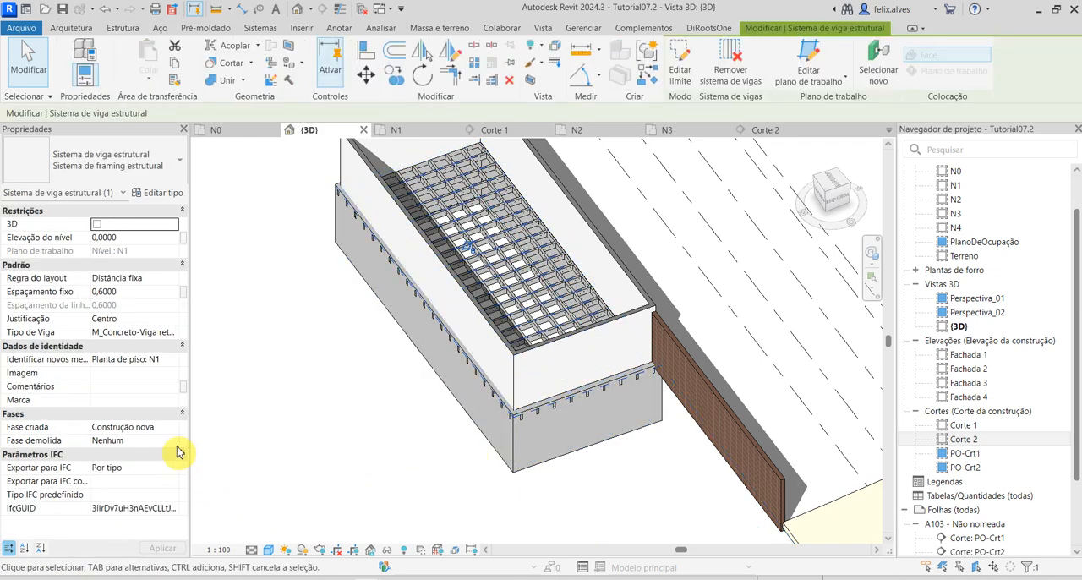
click(137, 241)
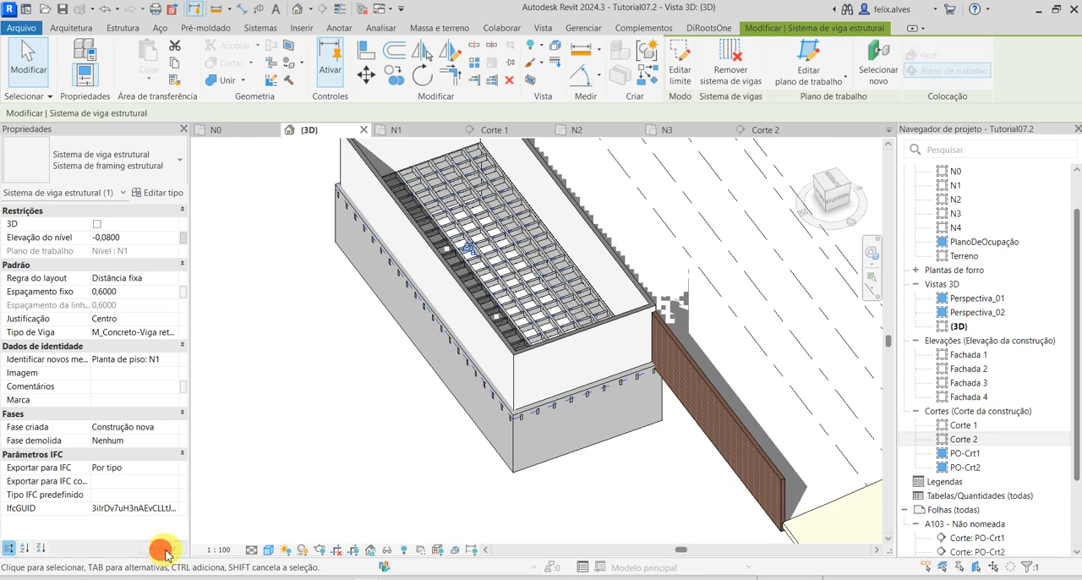
scroll(541, 411, up, 5)
scroll(473, 453, down, 5)
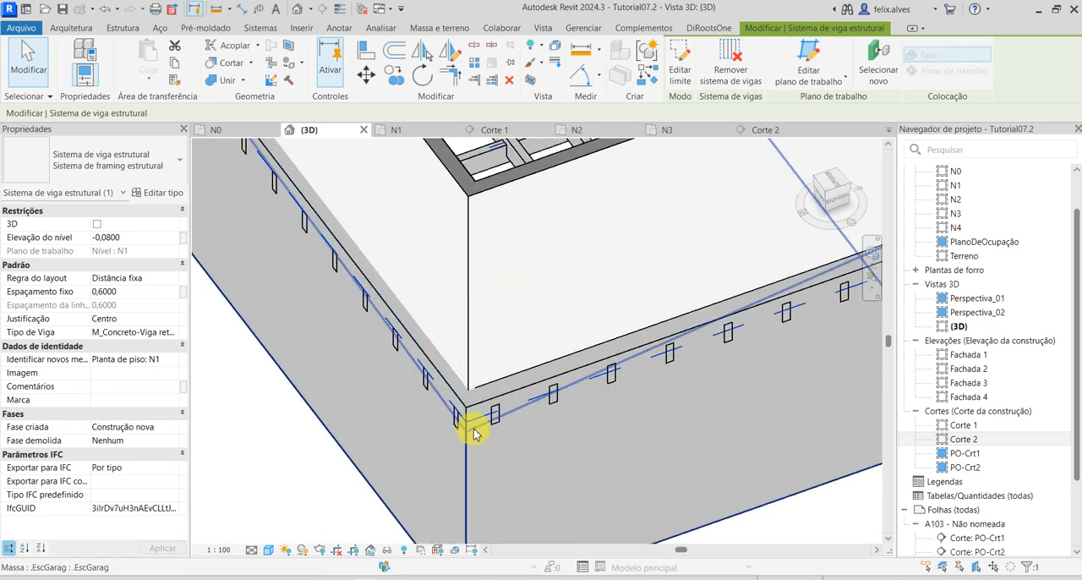
key(Escape)
Select the longitudinal beam system, set its level elevation to -0,08 as well, apply it and deselect the system.
scroll(542, 468, down, 5)
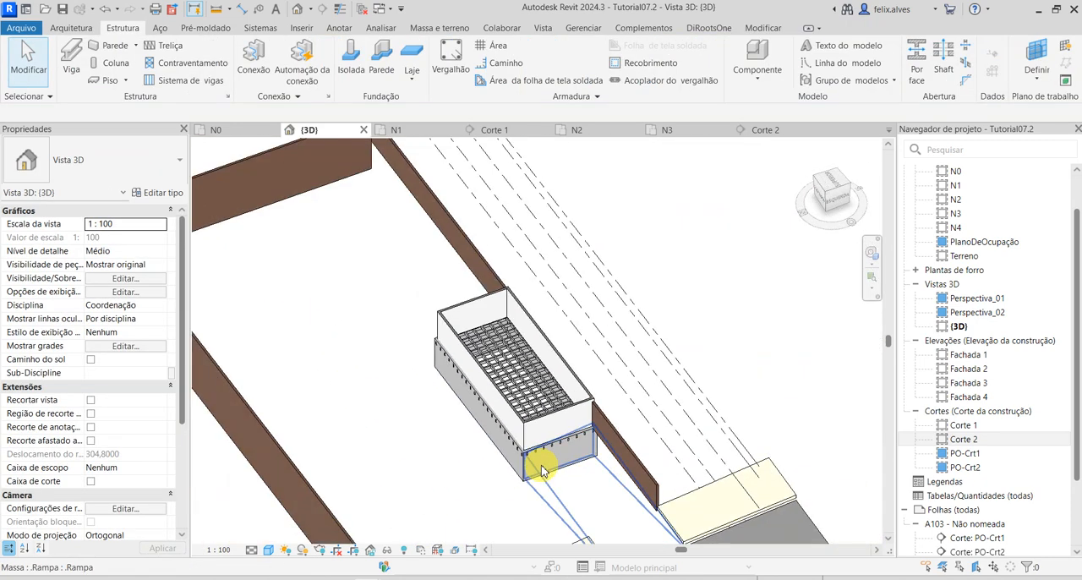
scroll(542, 465, up, 4)
scroll(422, 442, up, 6)
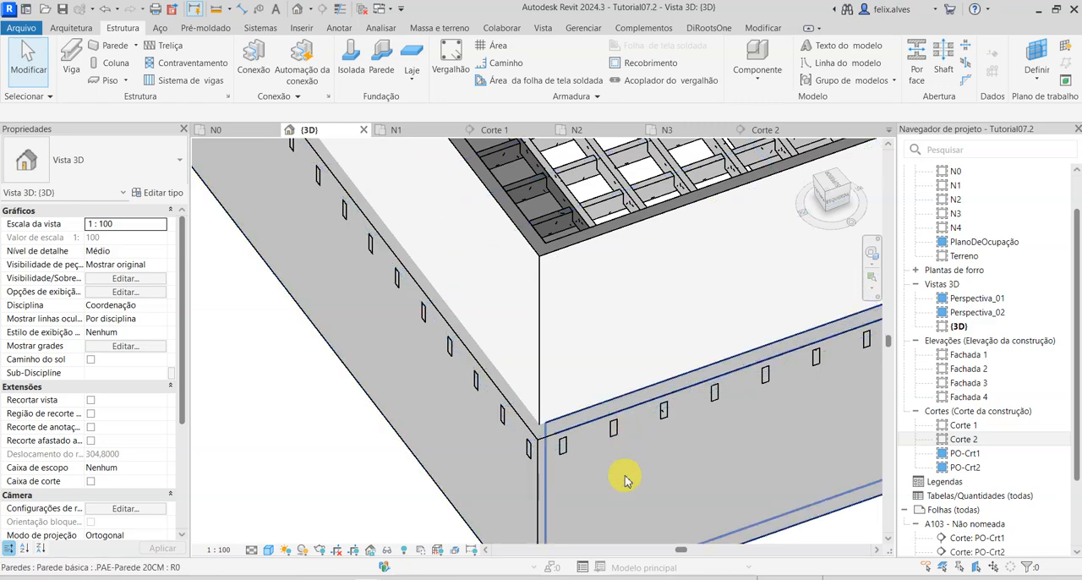
scroll(649, 418, down, 2)
shift+middle_drag(606, 267, 587, 430)
scroll(640, 237, up, 4)
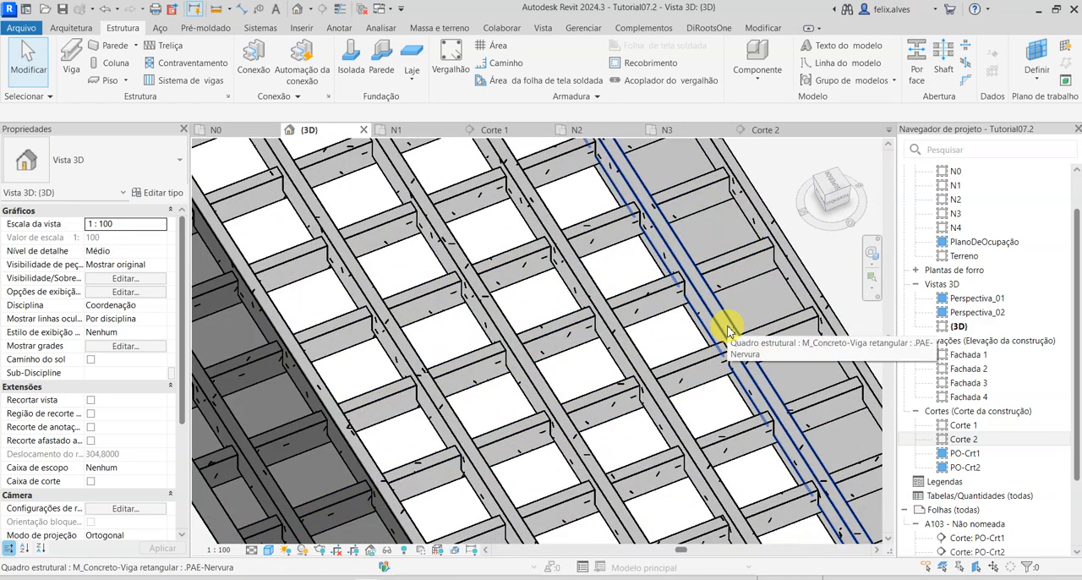
key(Tab)
key(Tab)
key(Tab)
click(729, 329)
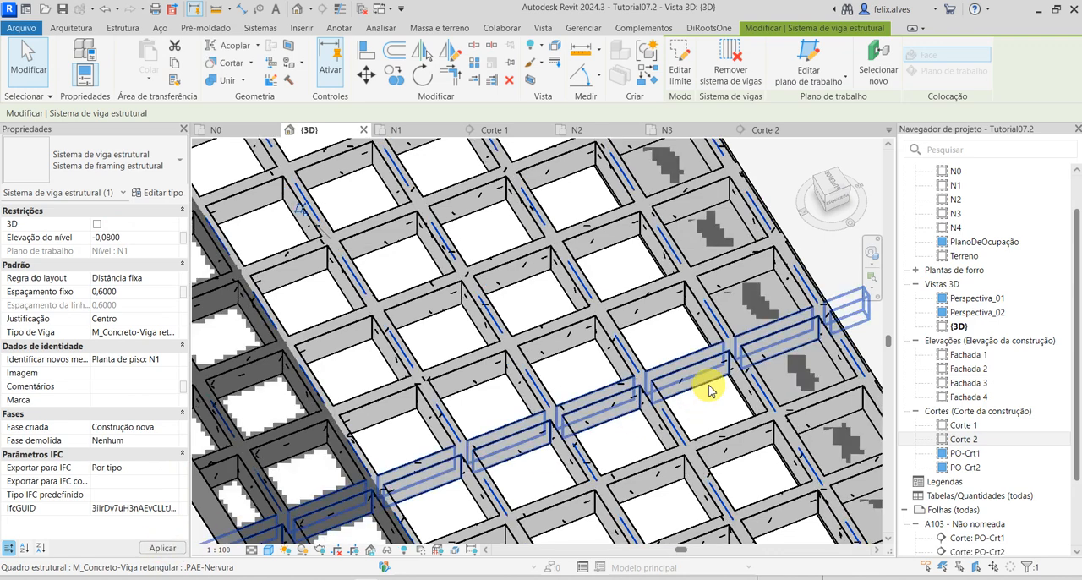
key(Escape)
shift+middle_drag(768, 392, 657, 333)
scroll(690, 401, down, 1)
scroll(659, 336, down, 1)
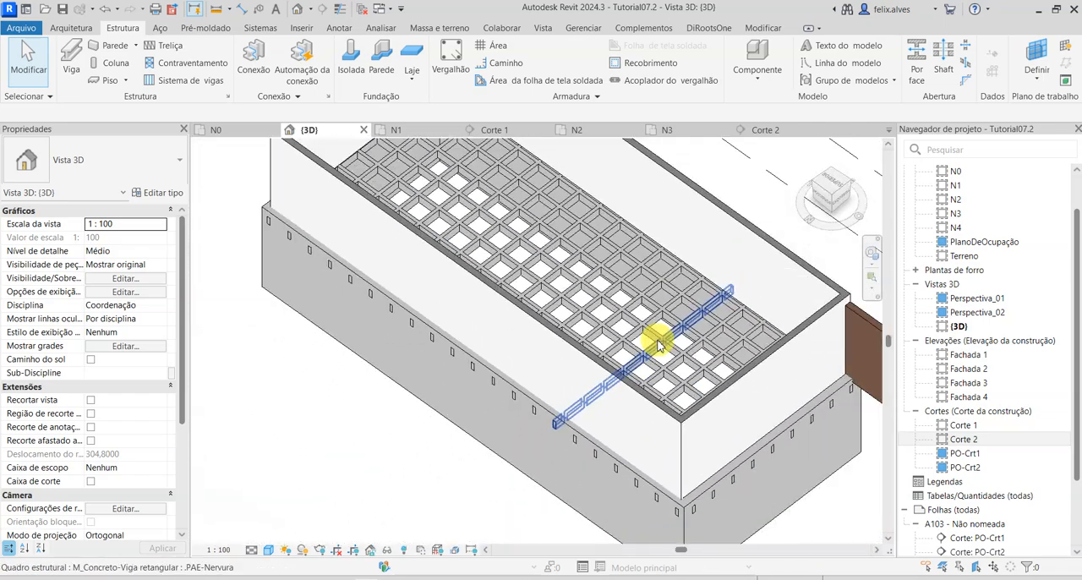
shift+middle_drag(380, 340, 470, 338)
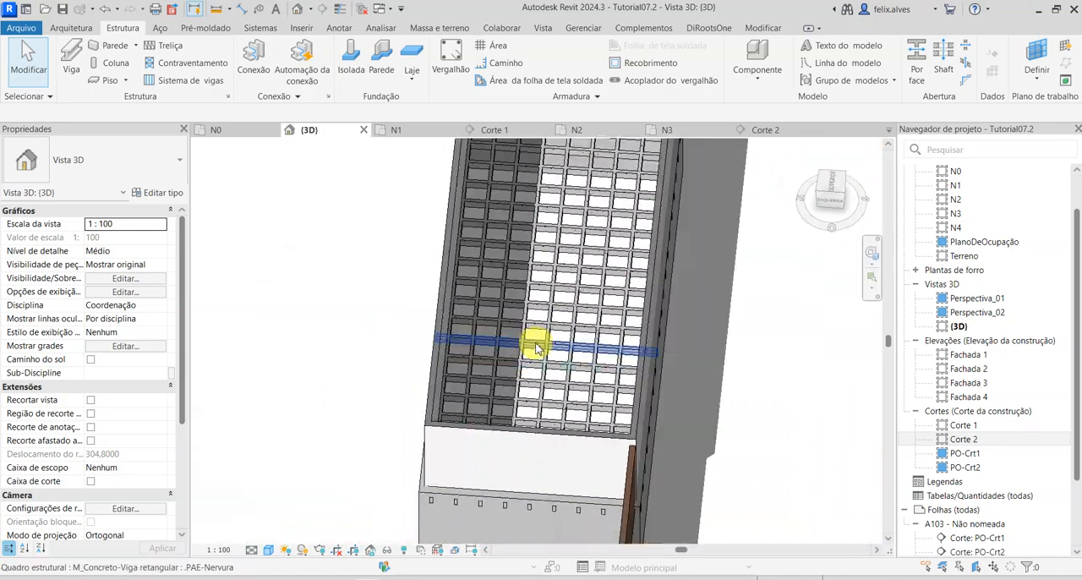
In floor plan N1, start a new floor and duplicate the Piso Concreto type as .PAE-Mesa.
click(412, 133)
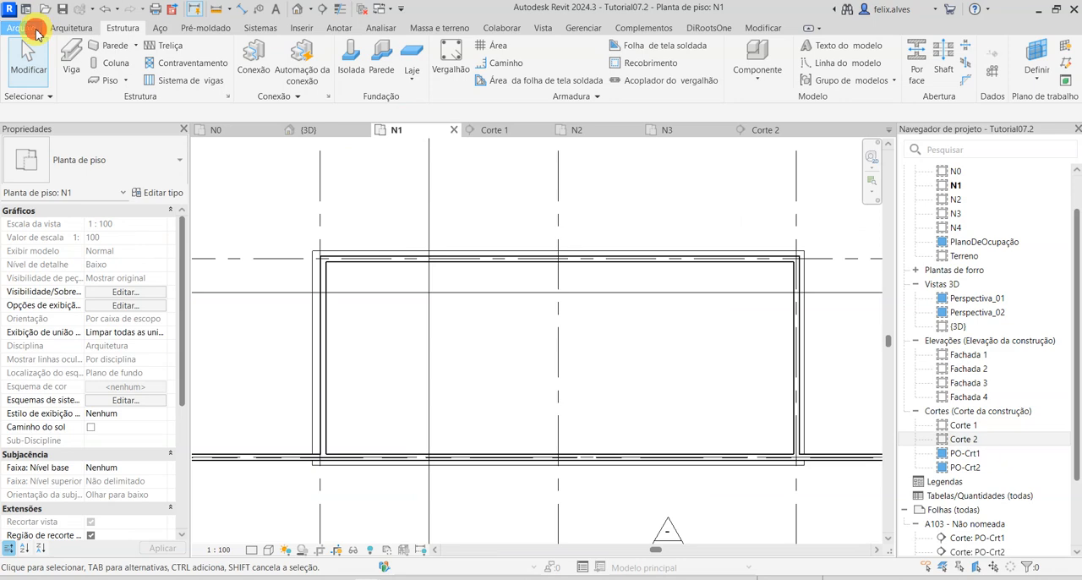
click(25, 28)
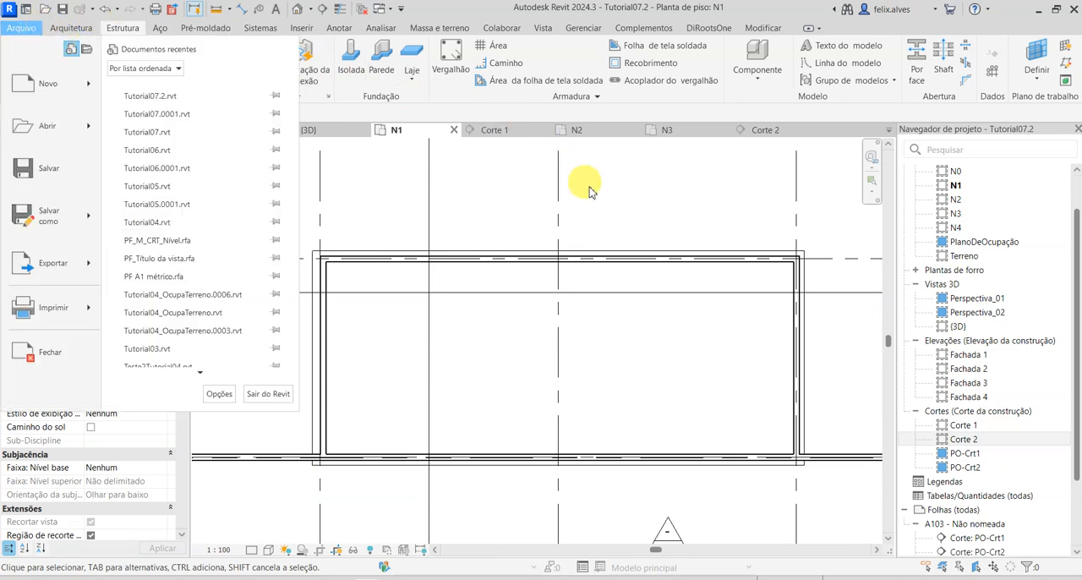
click(623, 186)
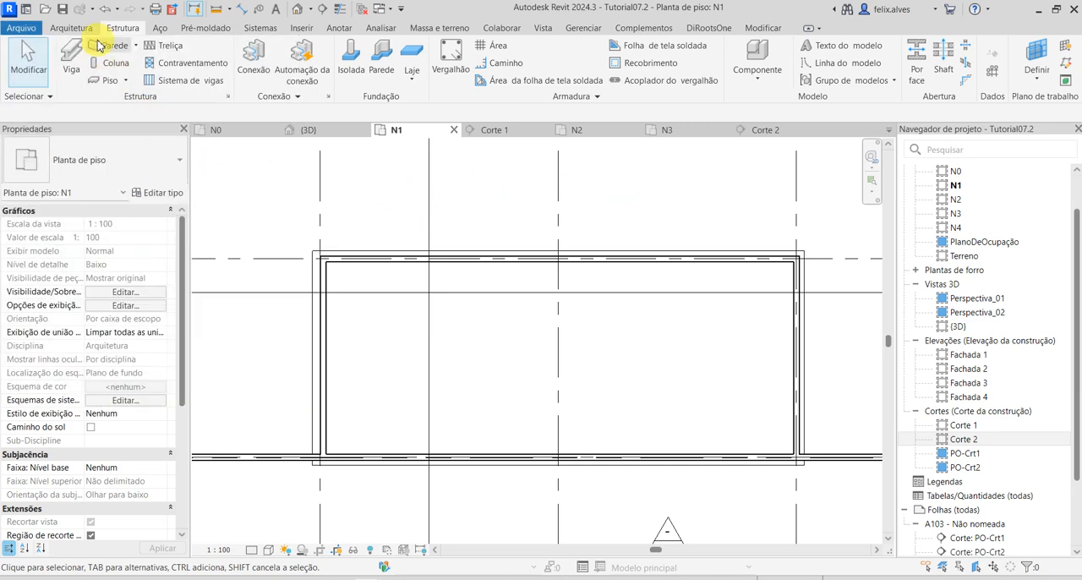
click(110, 81)
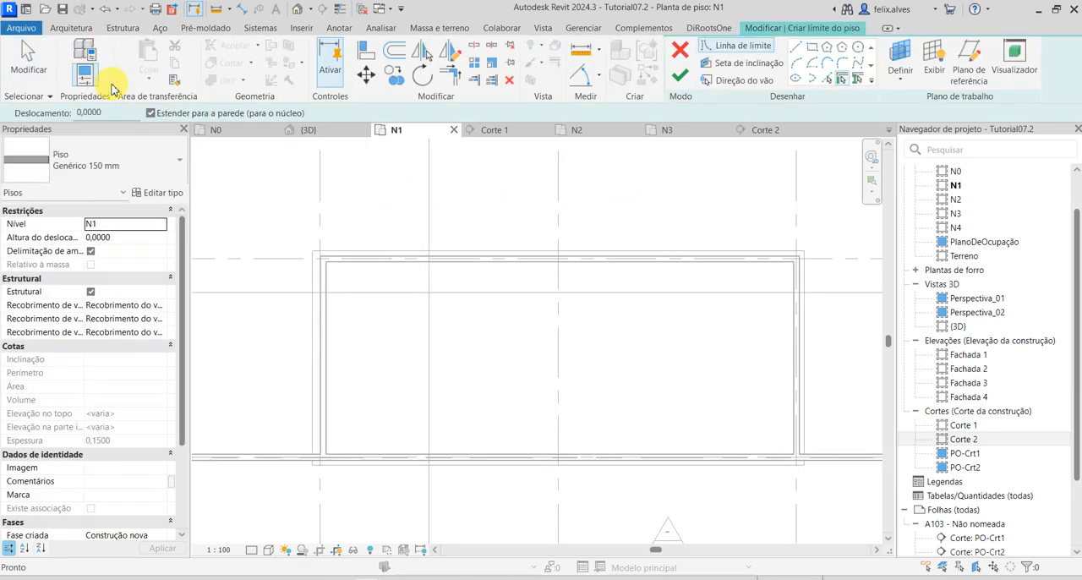
click(118, 172)
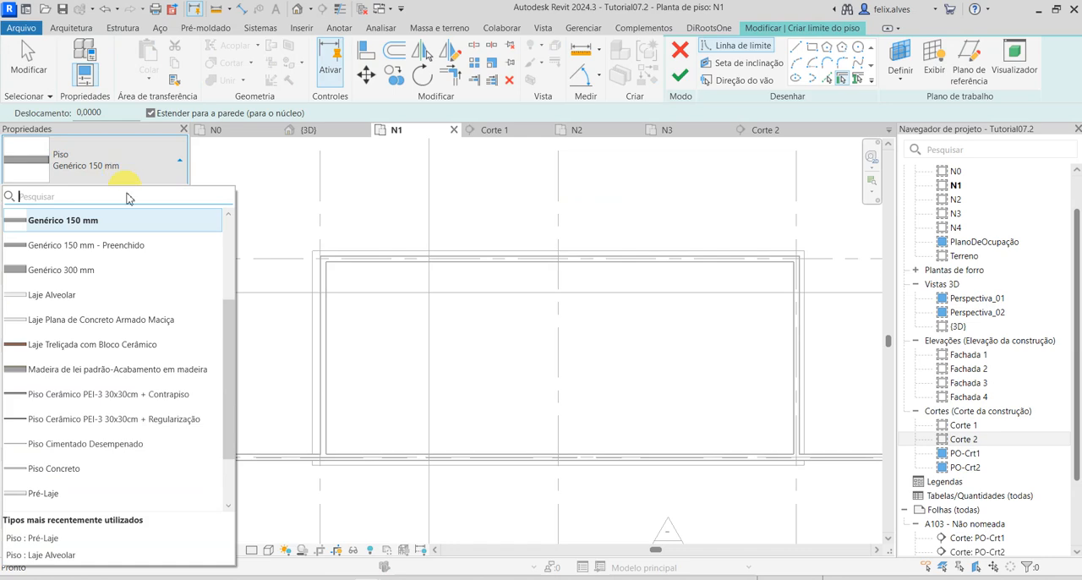
click(53, 470)
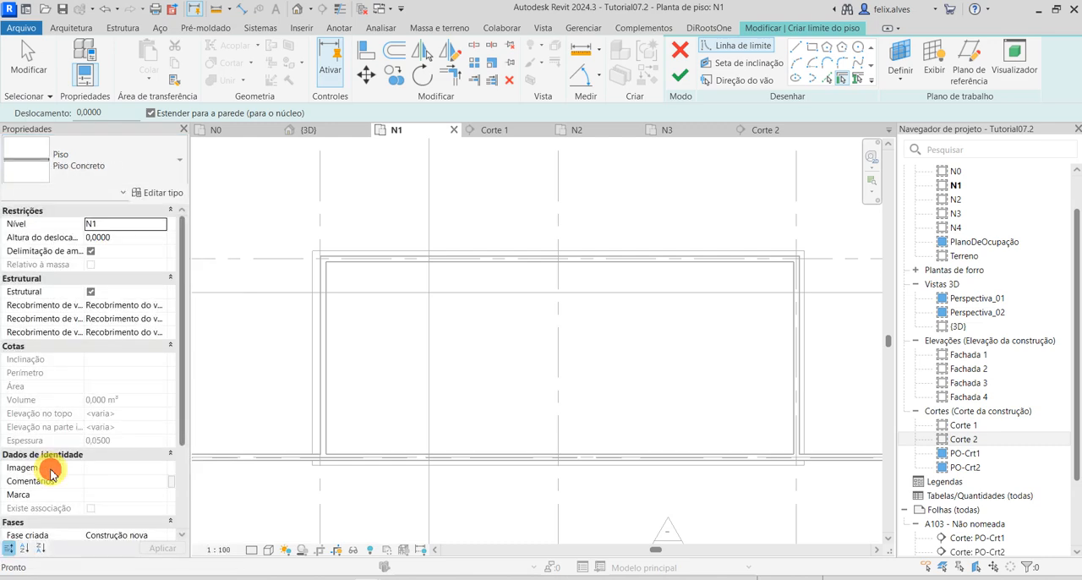
click(162, 194)
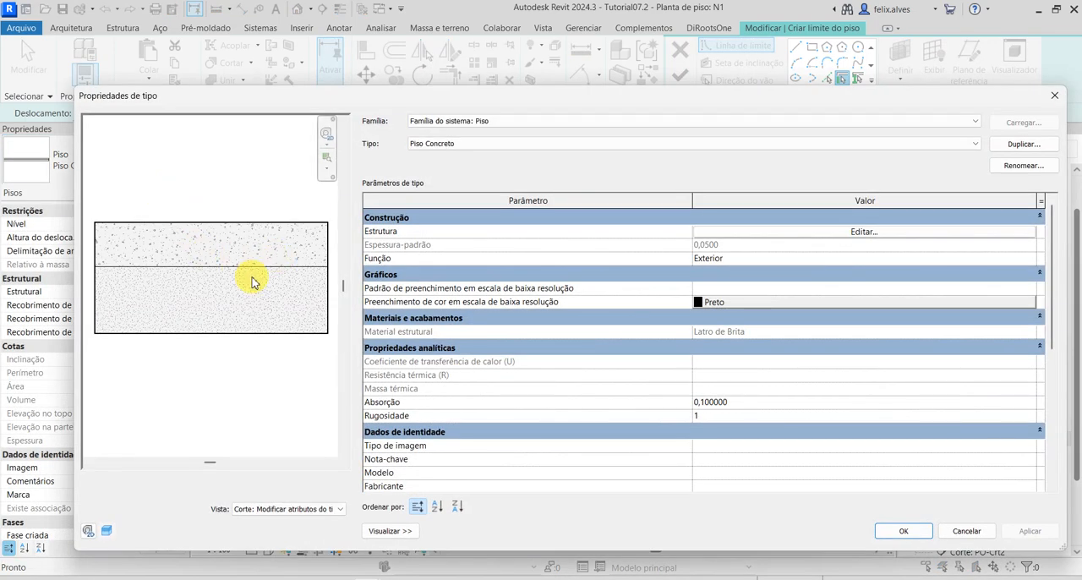
click(1011, 149)
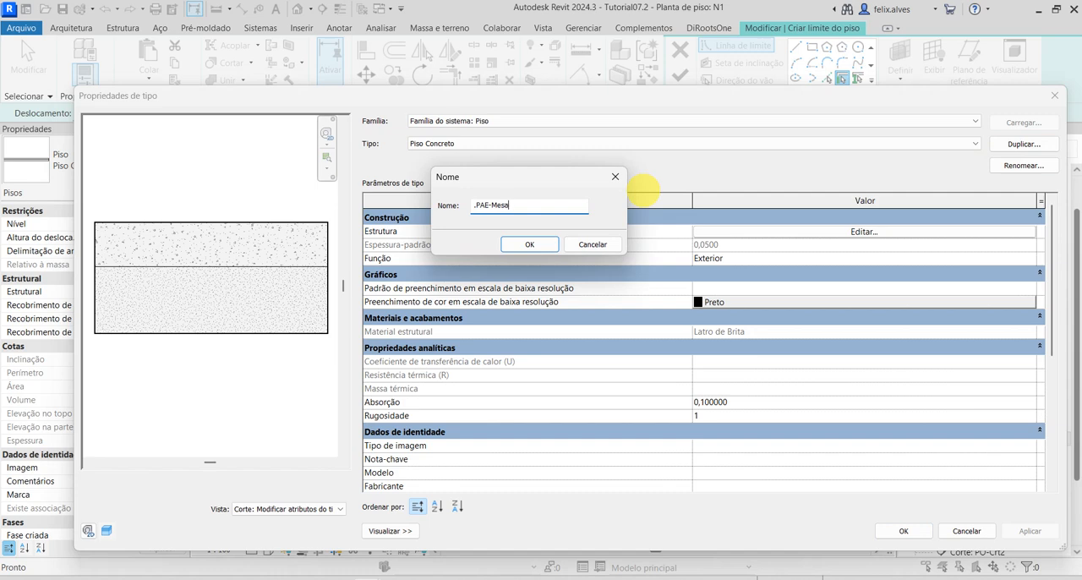
click(529, 244)
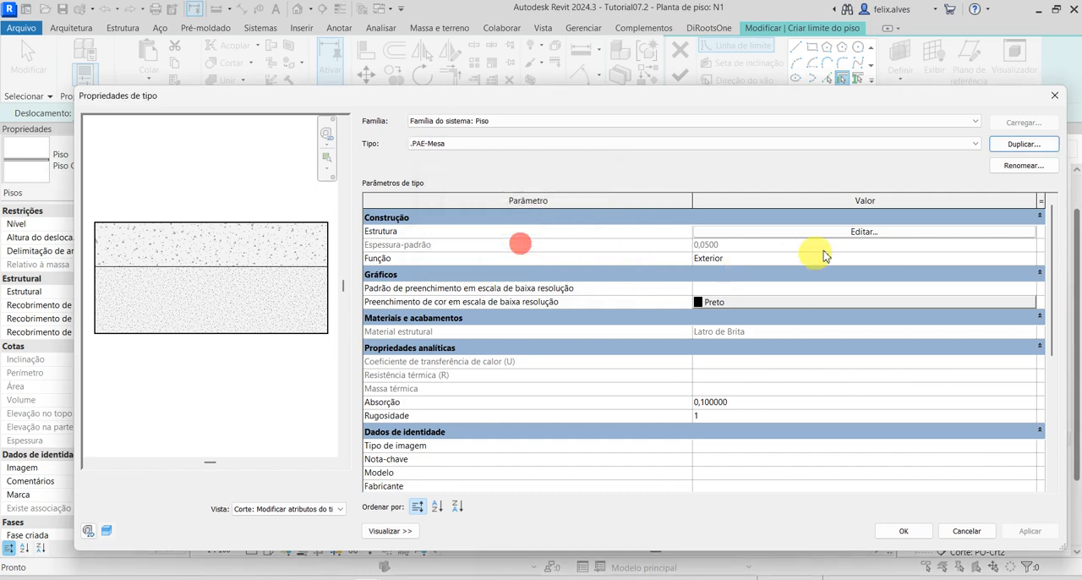
Edit the .PAE-Mesa floor structure and delete the Substrato [2] concrete layer above the core.
click(871, 232)
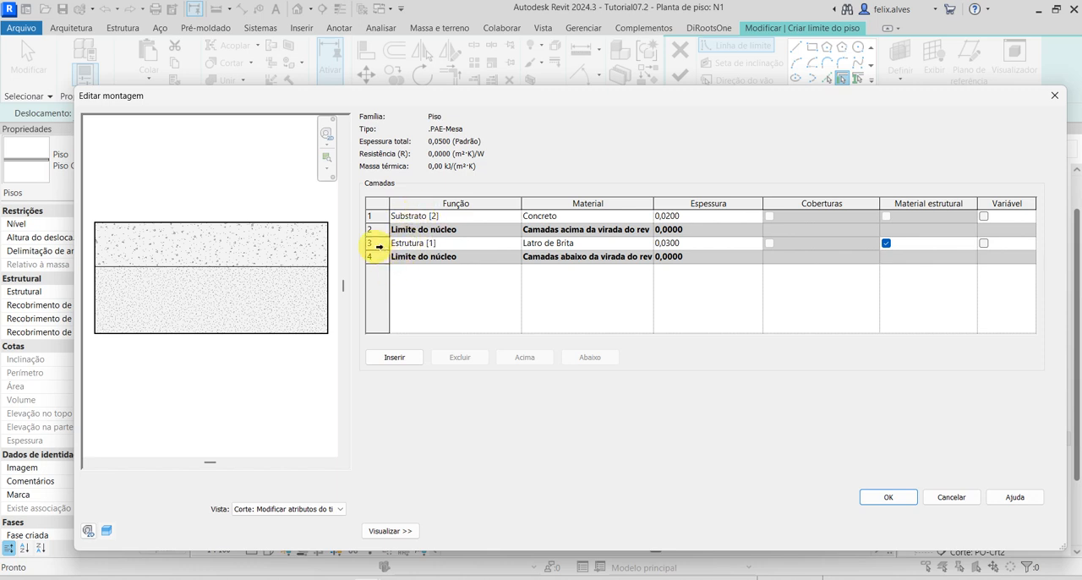
click(373, 215)
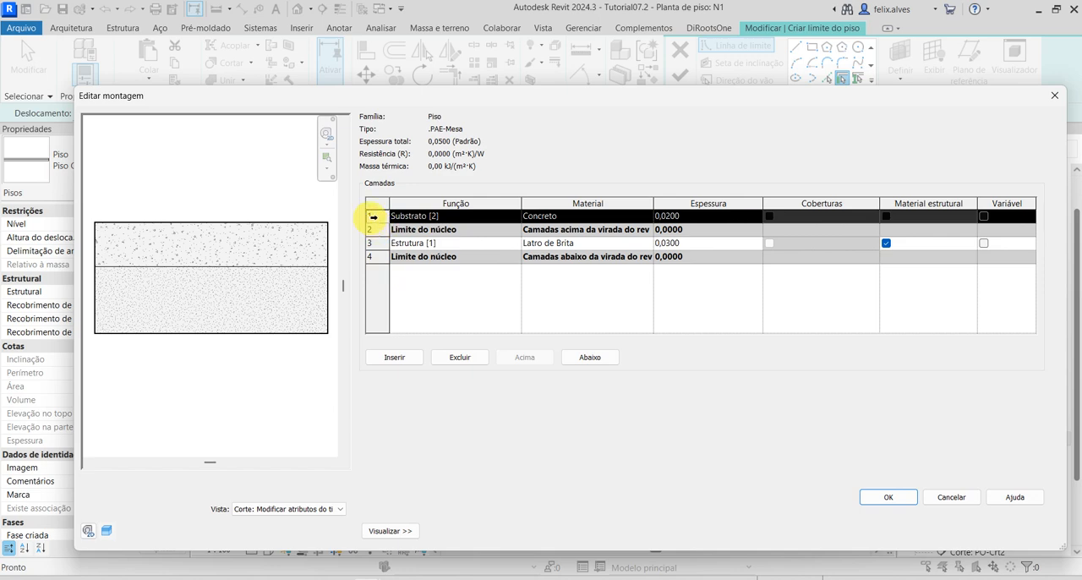
click(373, 244)
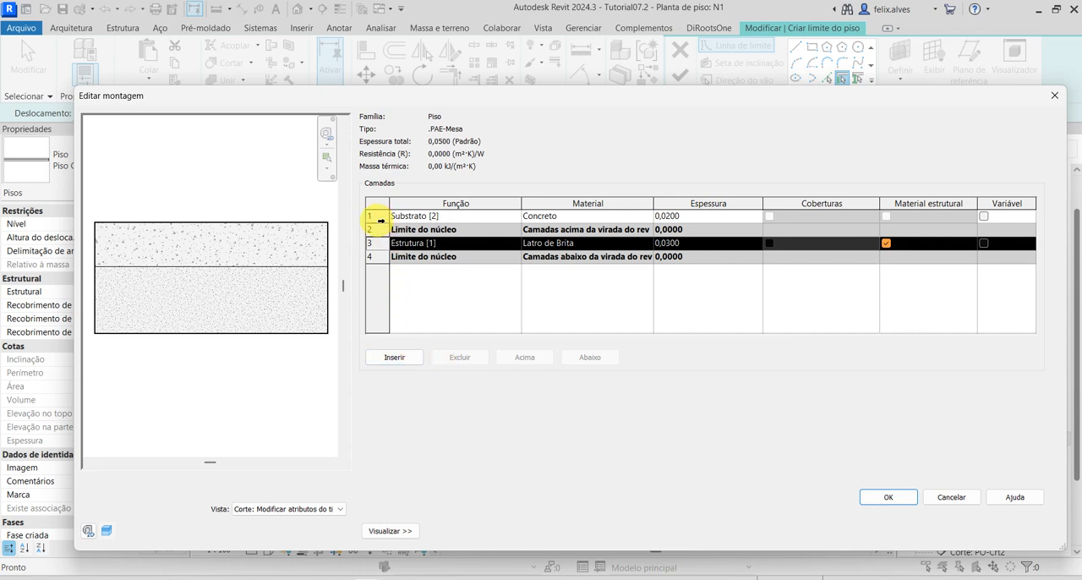
click(376, 216)
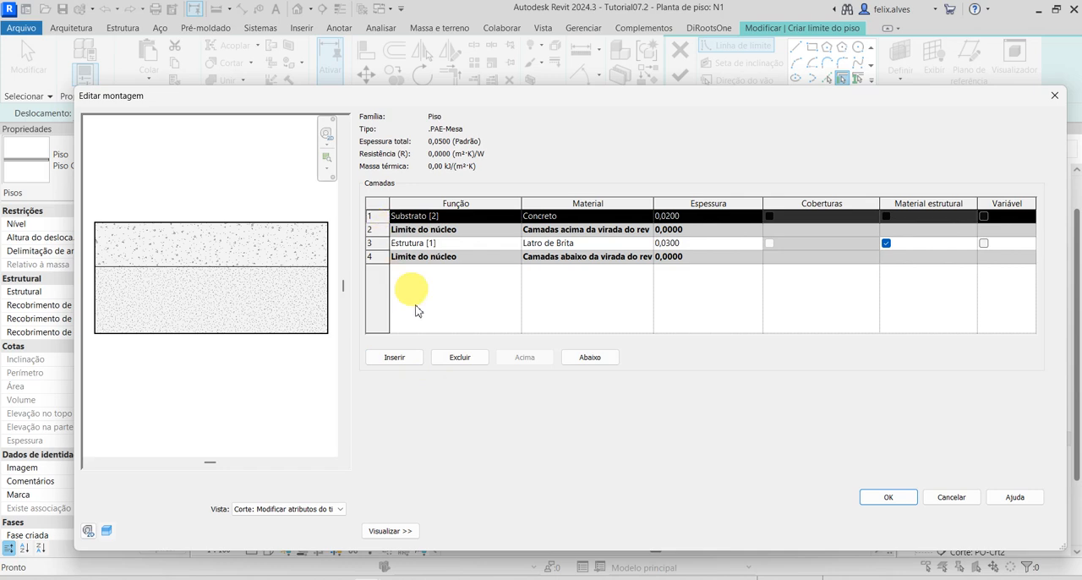
click(446, 357)
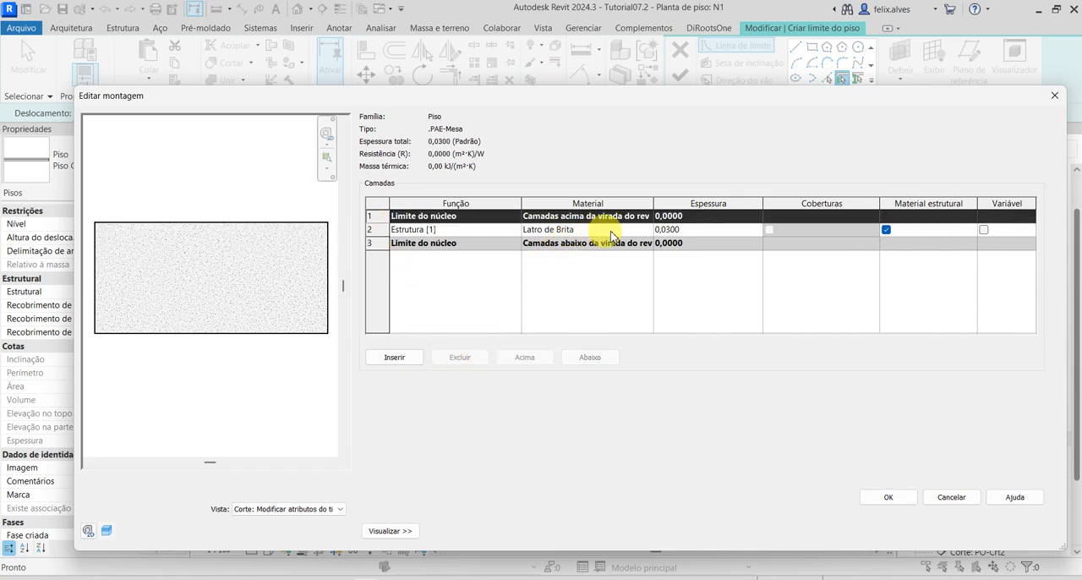
Assign the material Concreto - Moldado in Loco to the remaining Estrutura [1] layer.
click(651, 232)
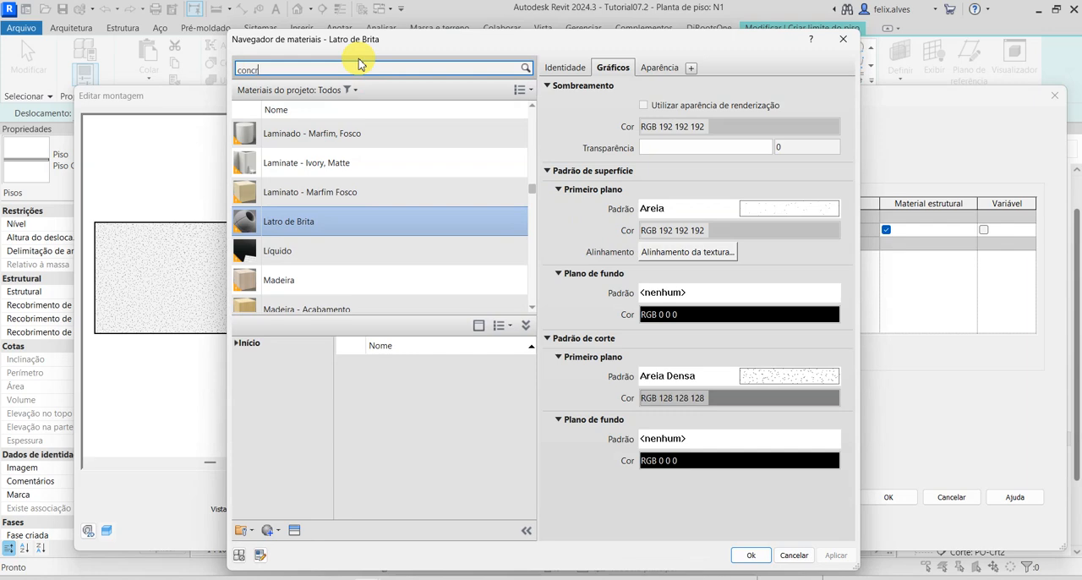
click(358, 64)
text(concreto)
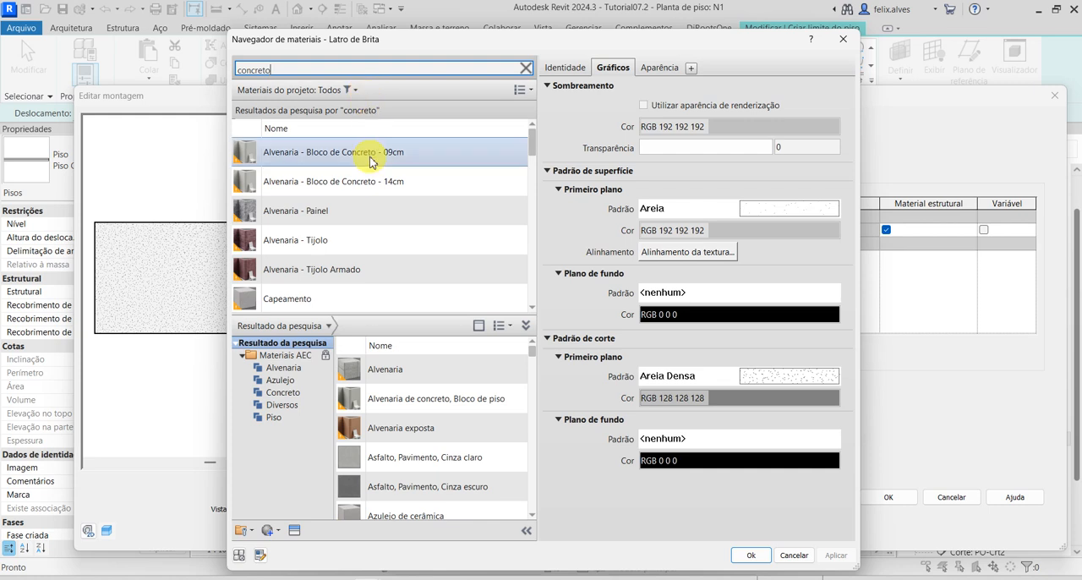
scroll(367, 157, down, 1)
scroll(351, 254, down, 1)
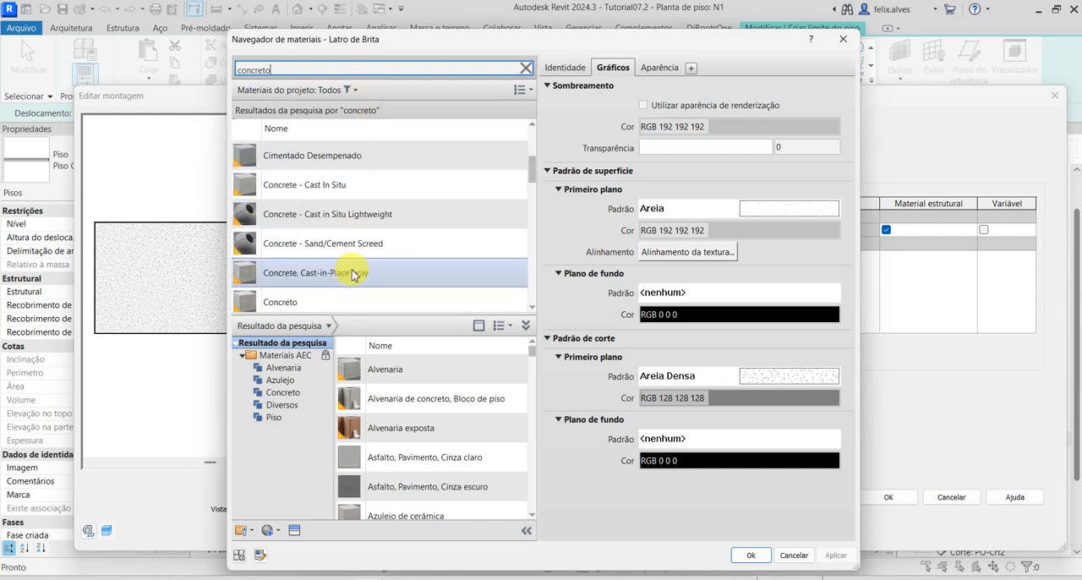
scroll(354, 275, down, 1)
click(353, 302)
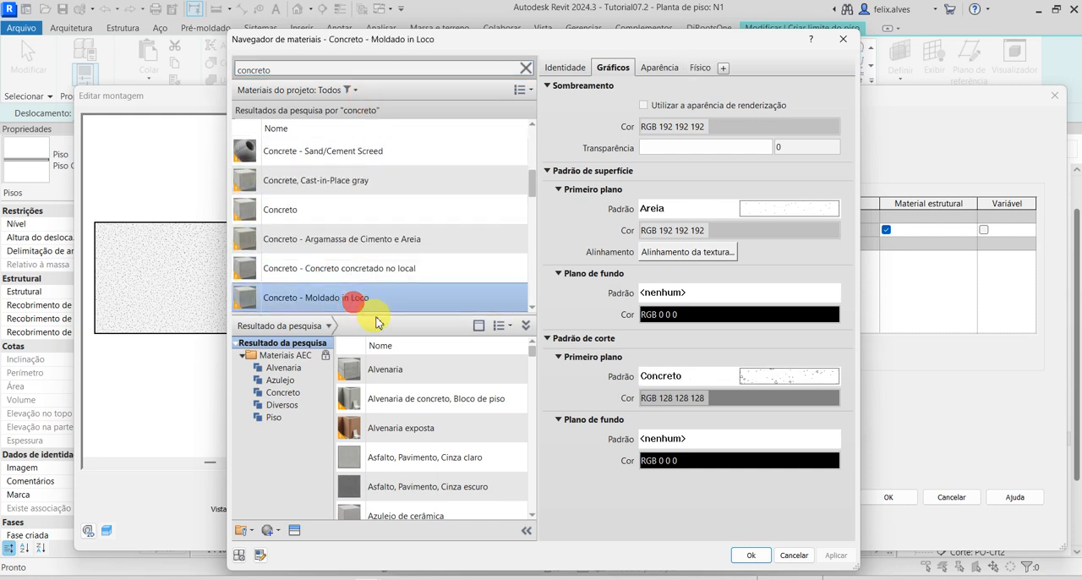
click(755, 556)
Set the structural layer's thickness to 0,08 and apply the .PAE-Mesa type properties.
click(690, 231)
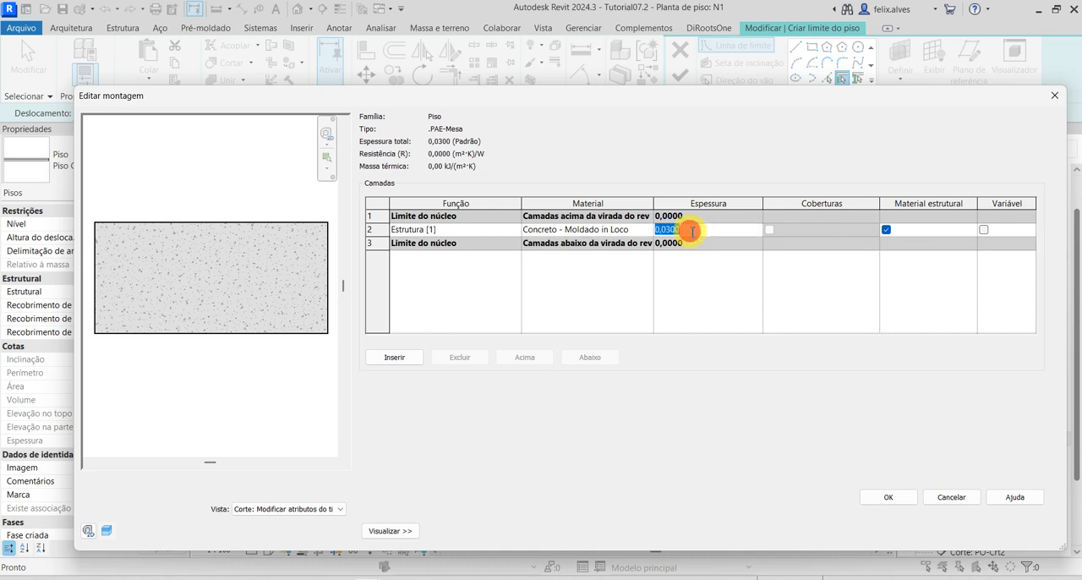
drag(666, 230, 712, 229)
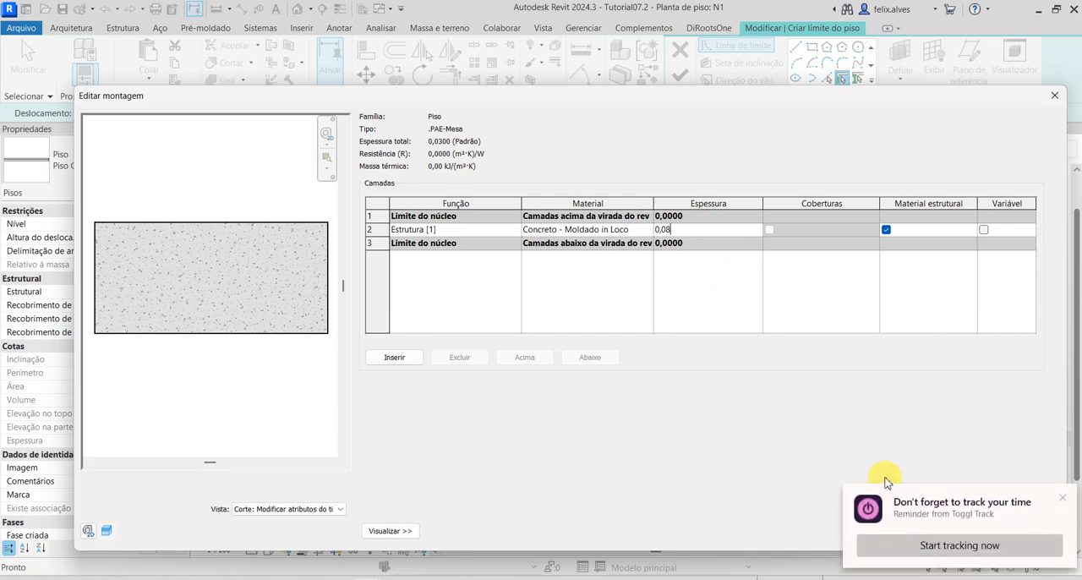
click(1065, 497)
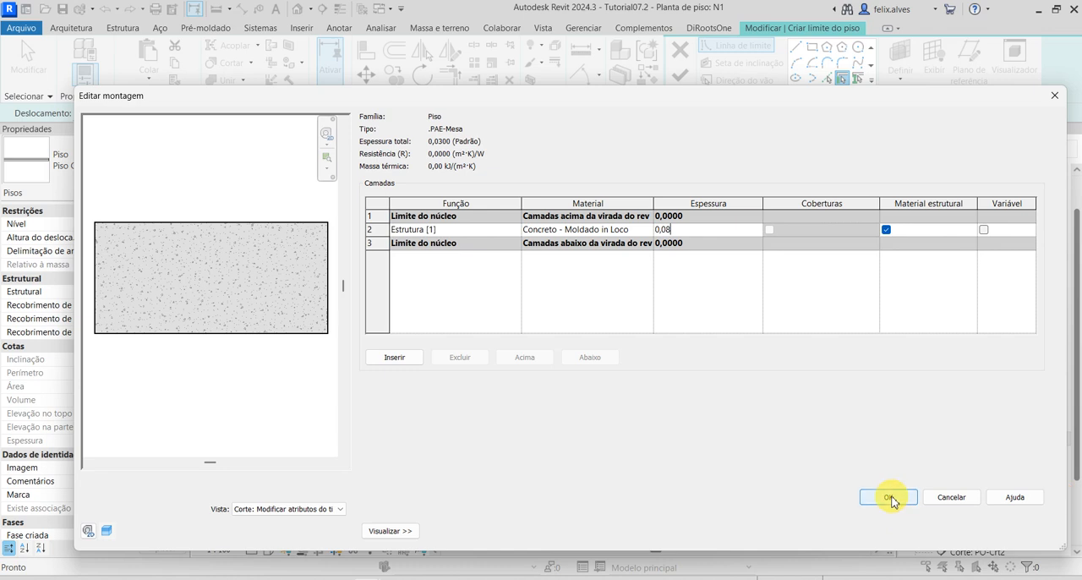
click(890, 496)
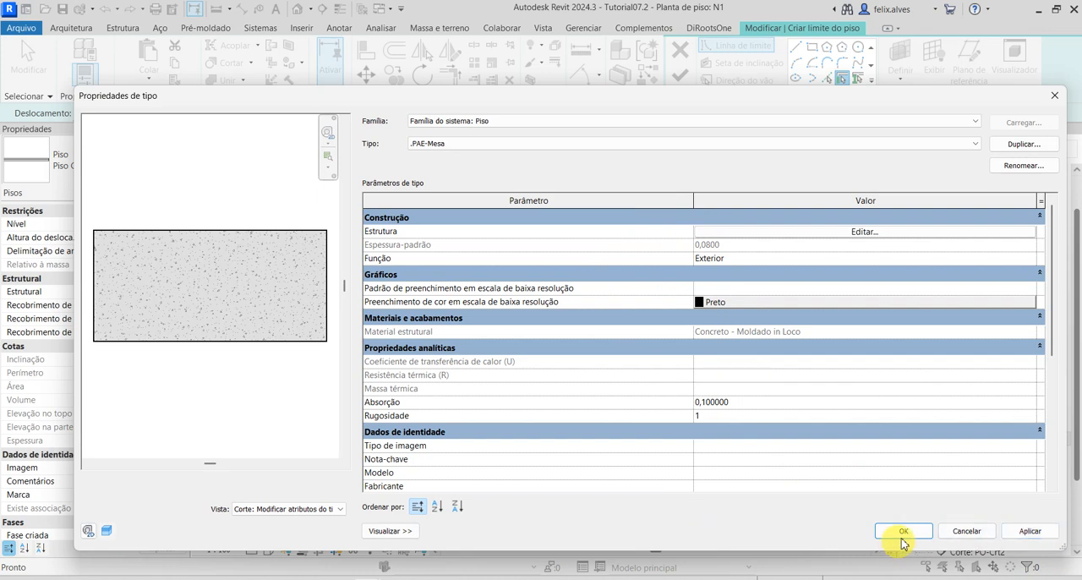
click(1027, 531)
click(916, 534)
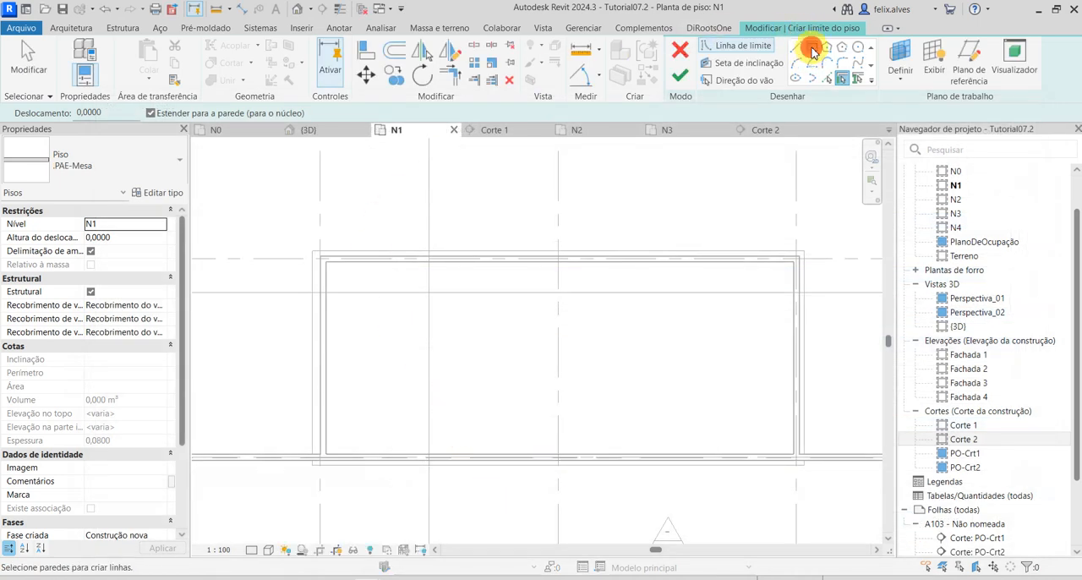
Sketch a rectangular floor boundary along the outer edges of the lower walls, finish the floor and deselect it.
click(811, 47)
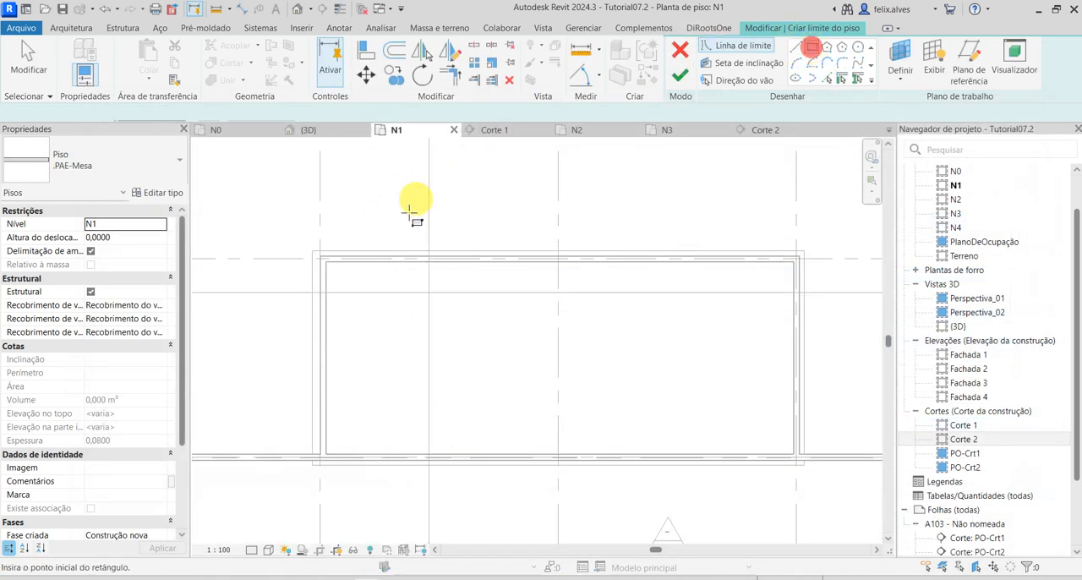
click(313, 254)
click(804, 464)
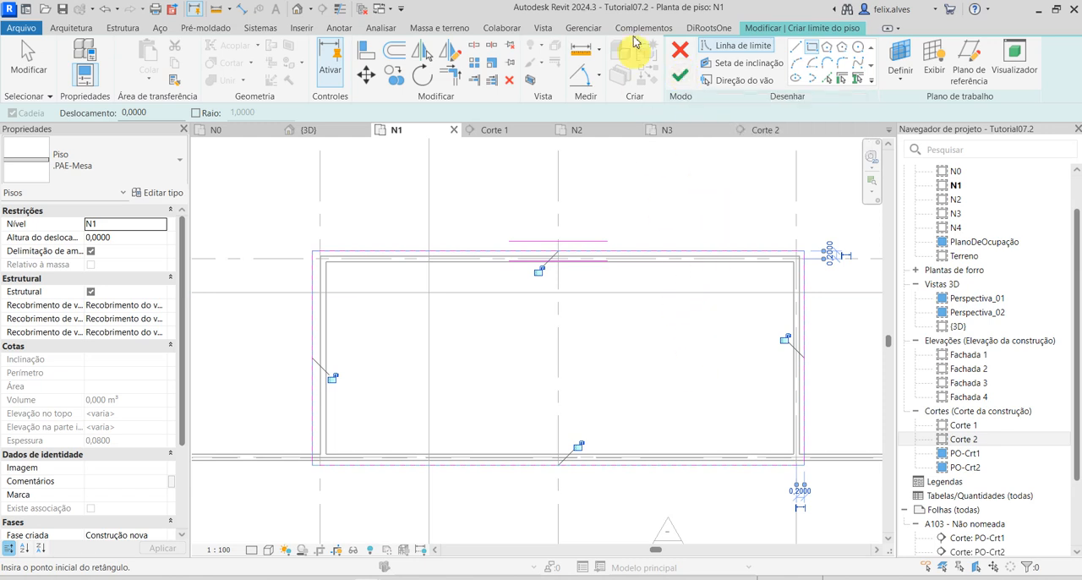
click(679, 78)
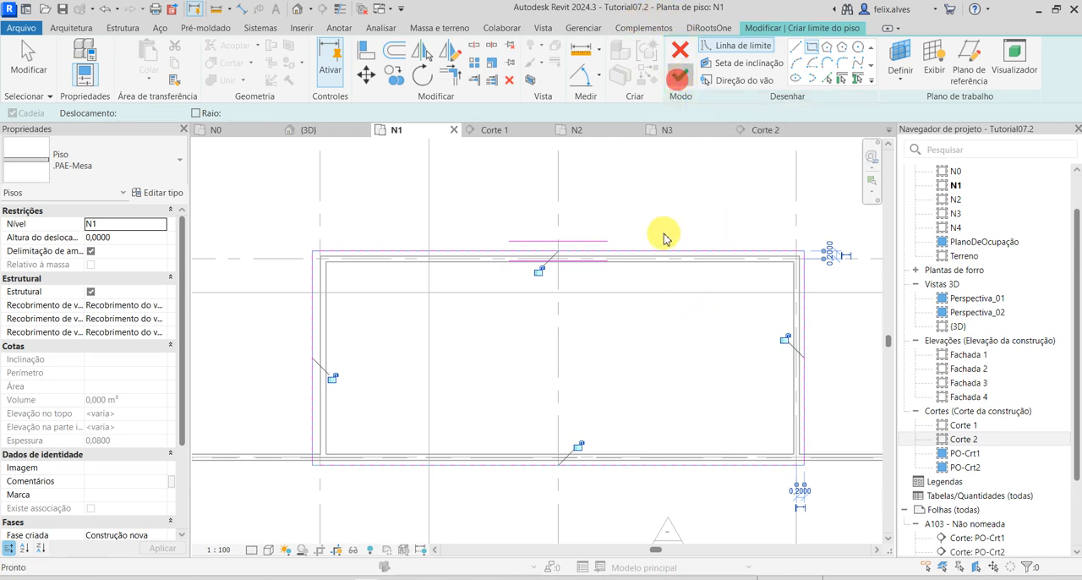
click(577, 253)
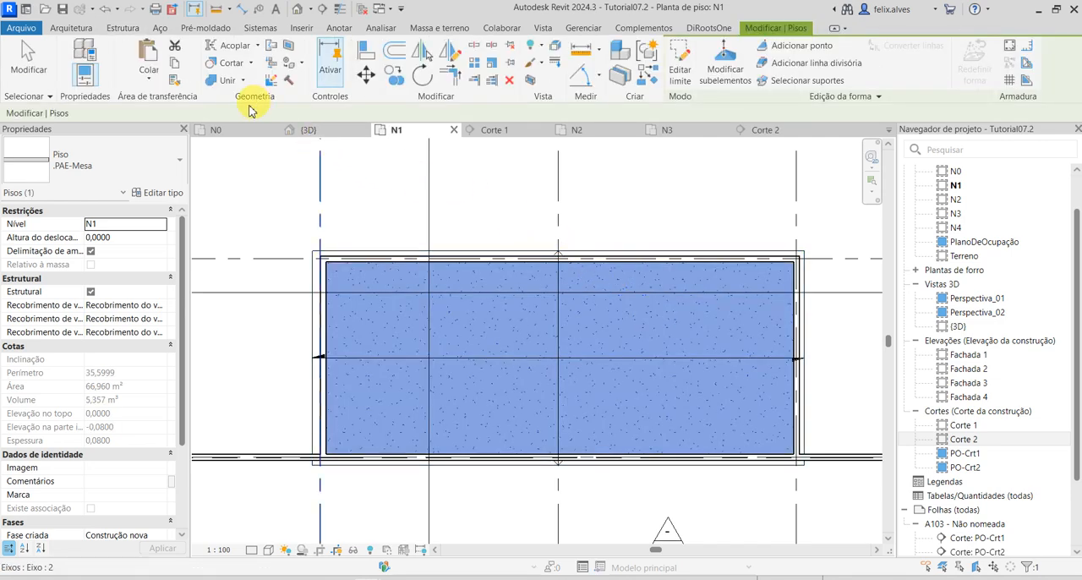
key(Escape)
Turn on the section box (Caixa de corte) in the 3D view.
click(310, 129)
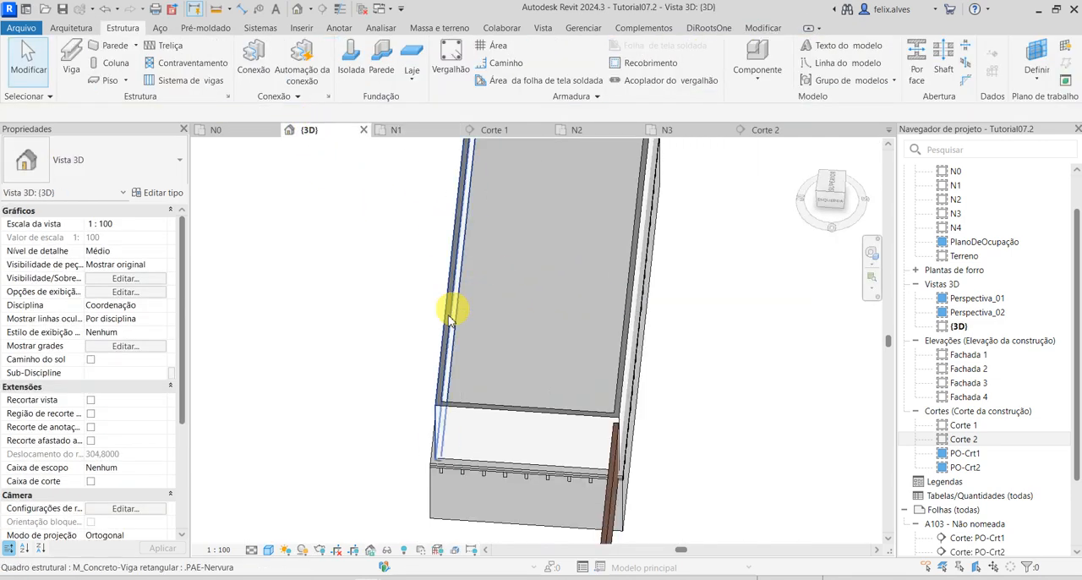
shift+middle_drag(451, 311, 548, 207)
scroll(541, 363, up, 3)
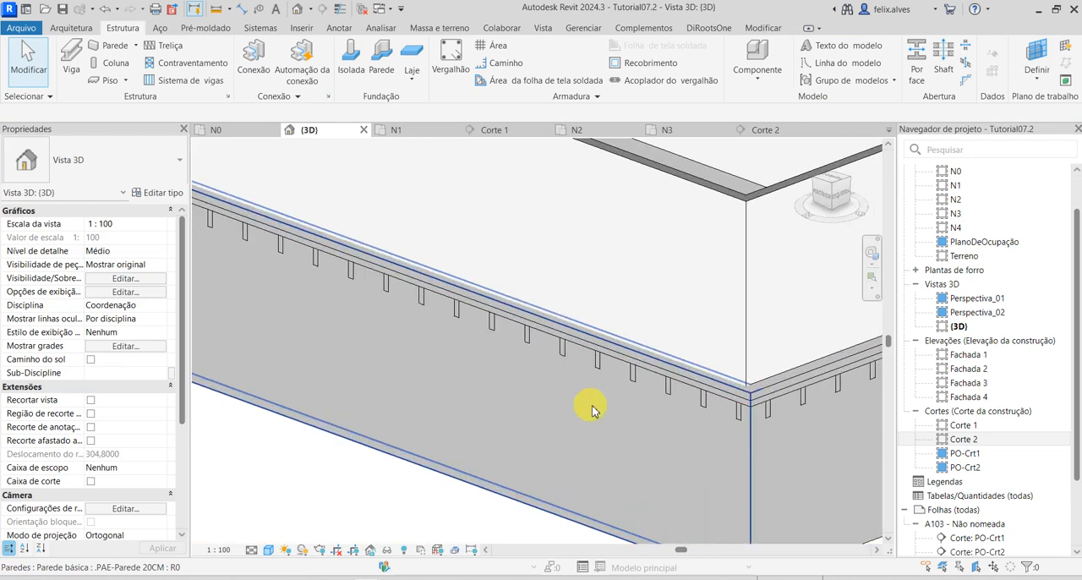
scroll(644, 374, down, 3)
middle_drag(633, 369, 664, 442)
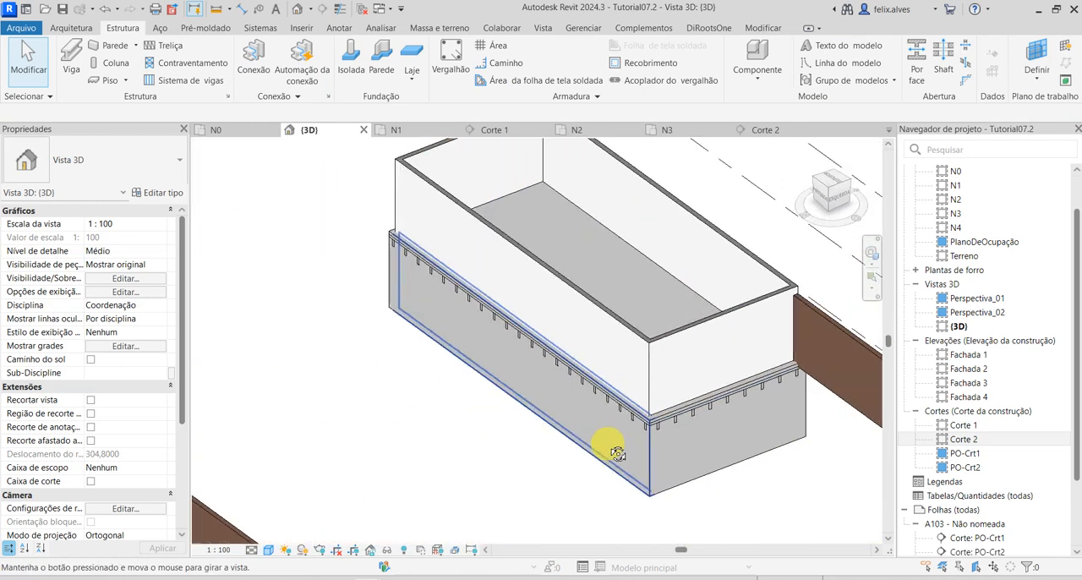
scroll(646, 437, down, 2)
middle_drag(450, 393, 345, 341)
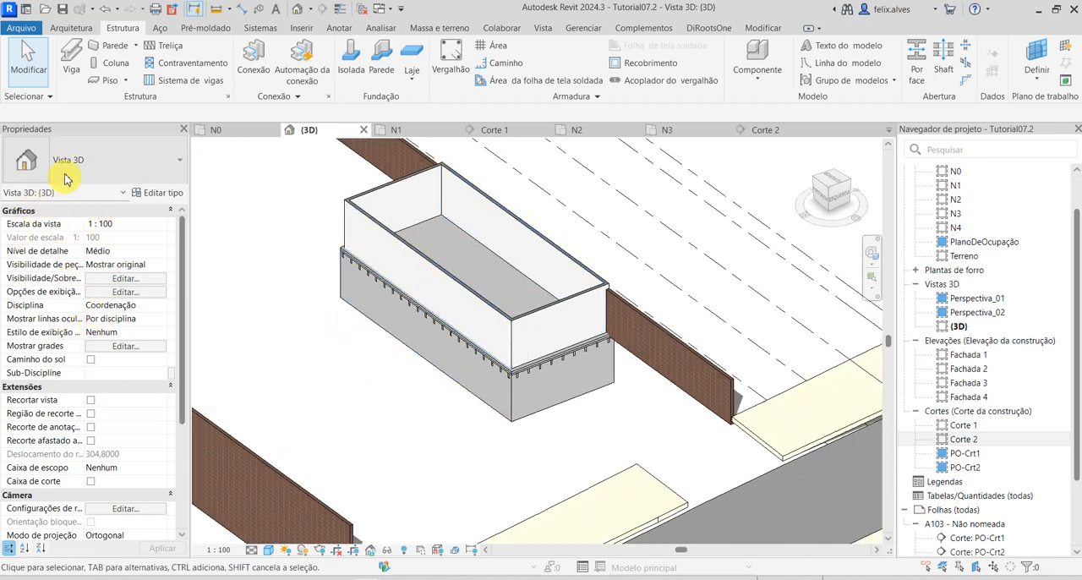
click(91, 481)
click(163, 550)
Pull the section box faces inward to cut across the building and expose the slab and ribs in section.
scroll(648, 374, down, 5)
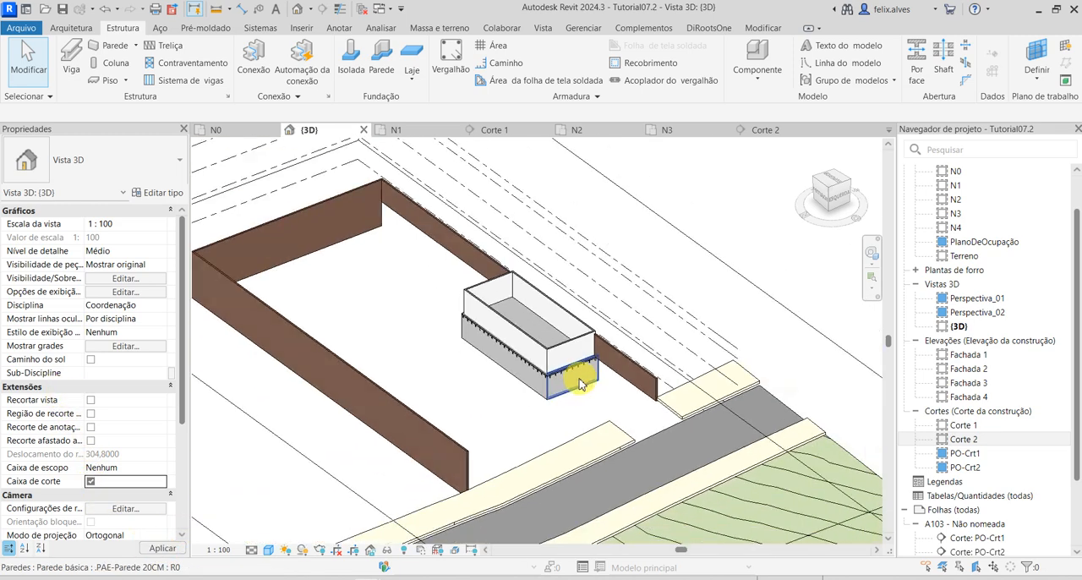
click(700, 415)
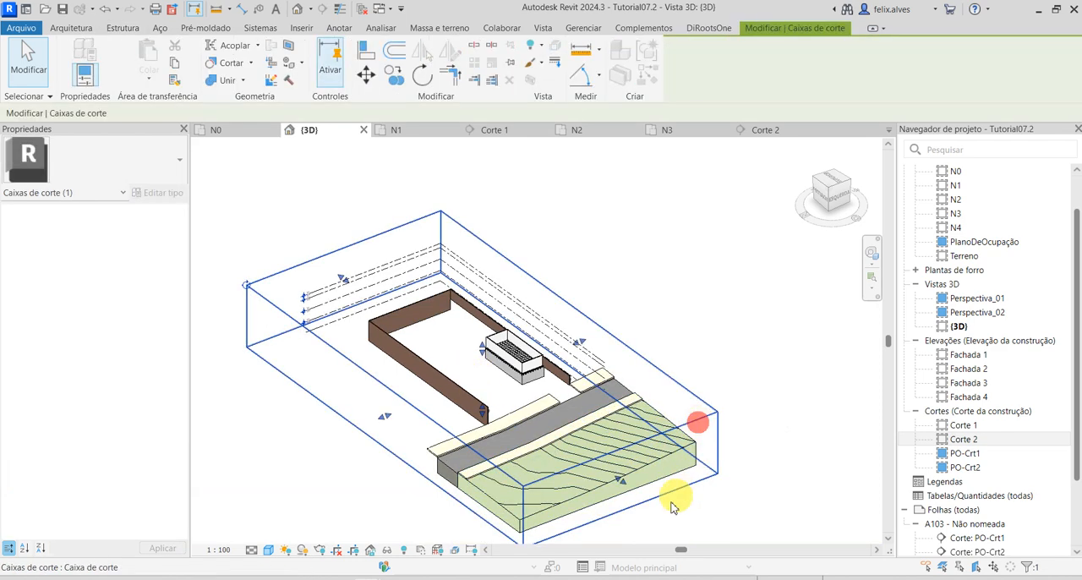
drag(621, 482, 470, 367)
drag(305, 363, 435, 363)
click(512, 474)
scroll(507, 389, up, 8)
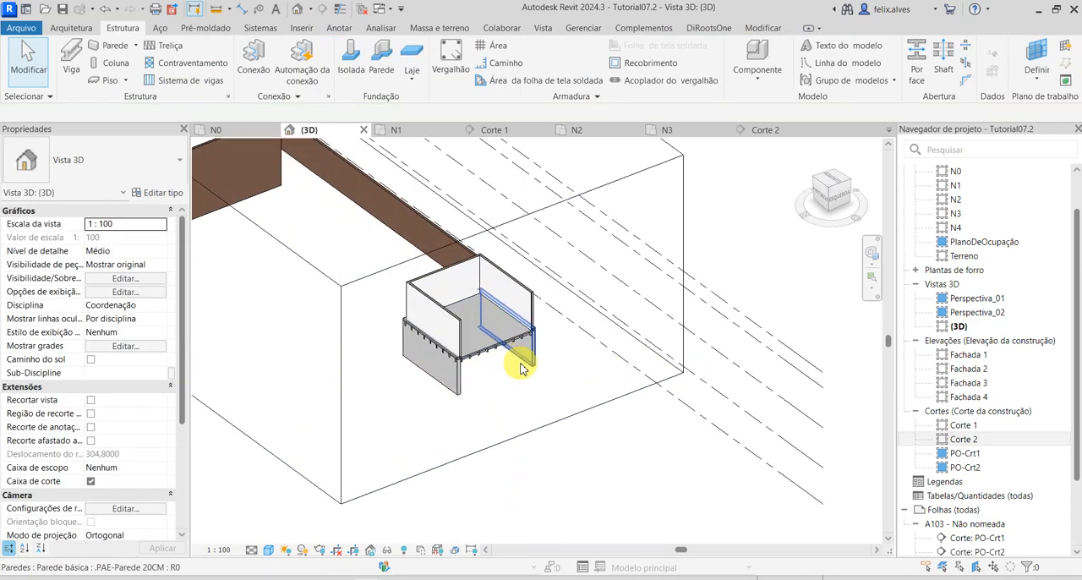
shift+middle_drag(513, 420, 486, 469)
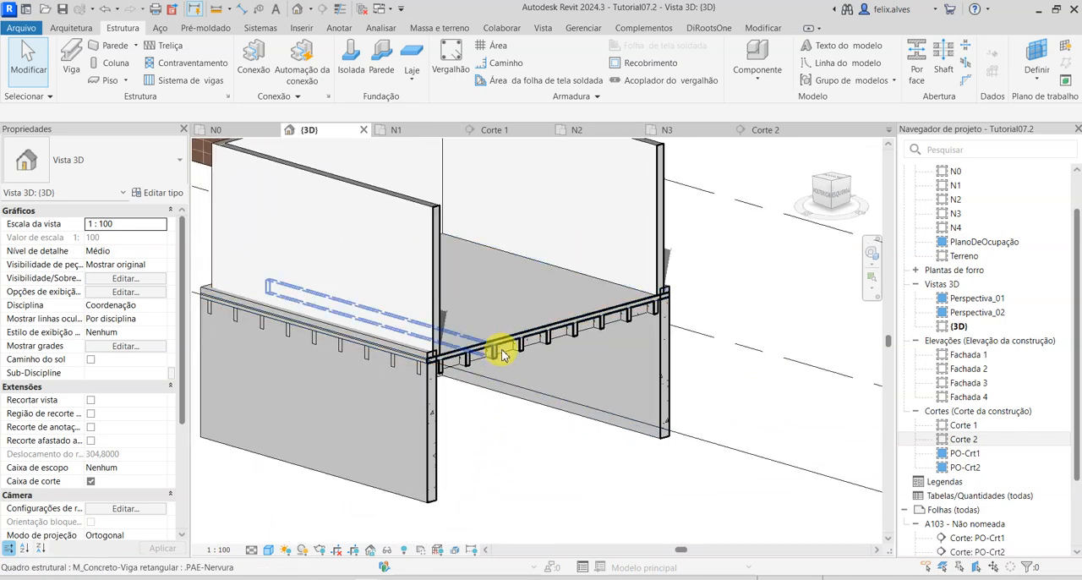
Inspect the type properties of a .PAE-Nervura rib cut in the 3D view, closing them without changes and deselecting the rib.
scroll(483, 357, up, 3)
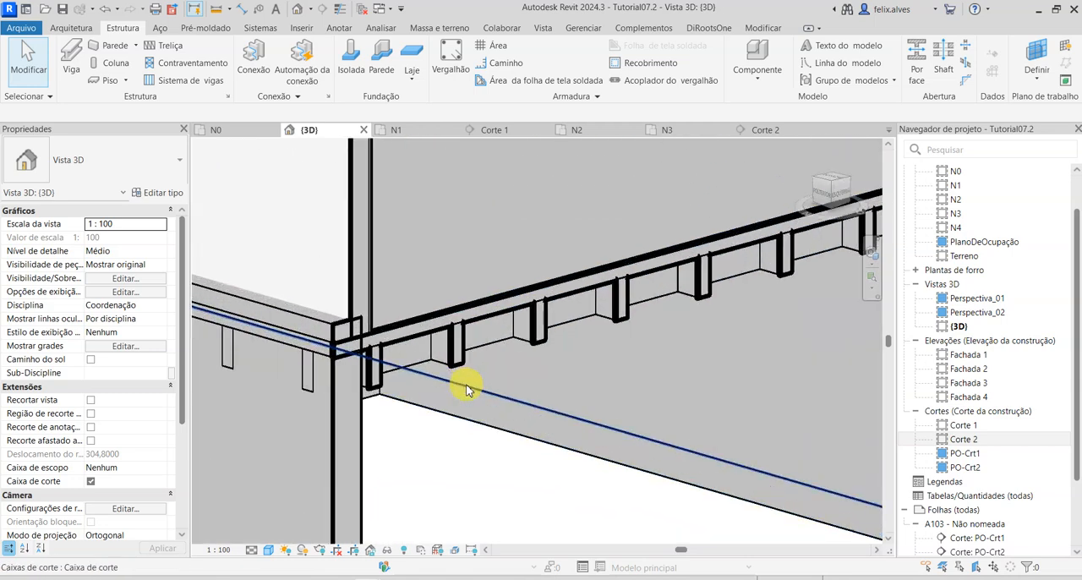
shift+middle_drag(493, 459, 447, 355)
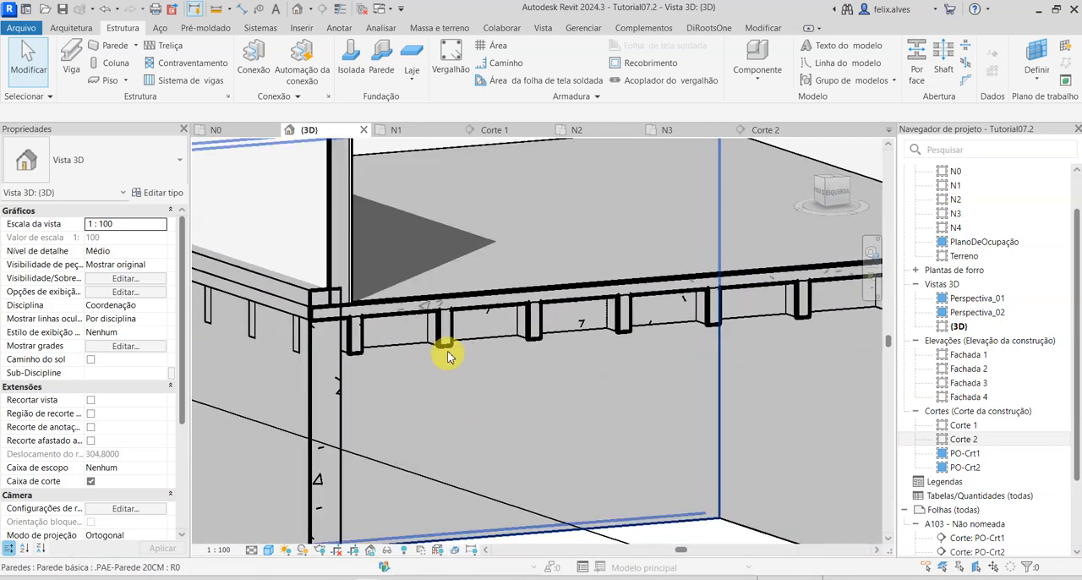
click(446, 336)
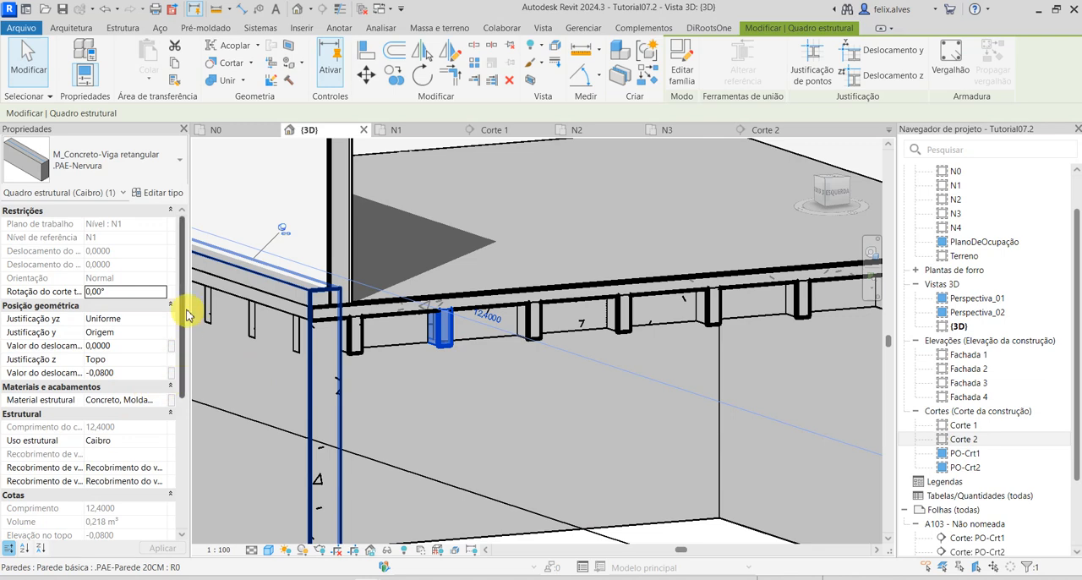
mouse_move(178, 313)
mouse_down()
mouse_move(169, 434)
mouse_move(174, 297)
mouse_up()
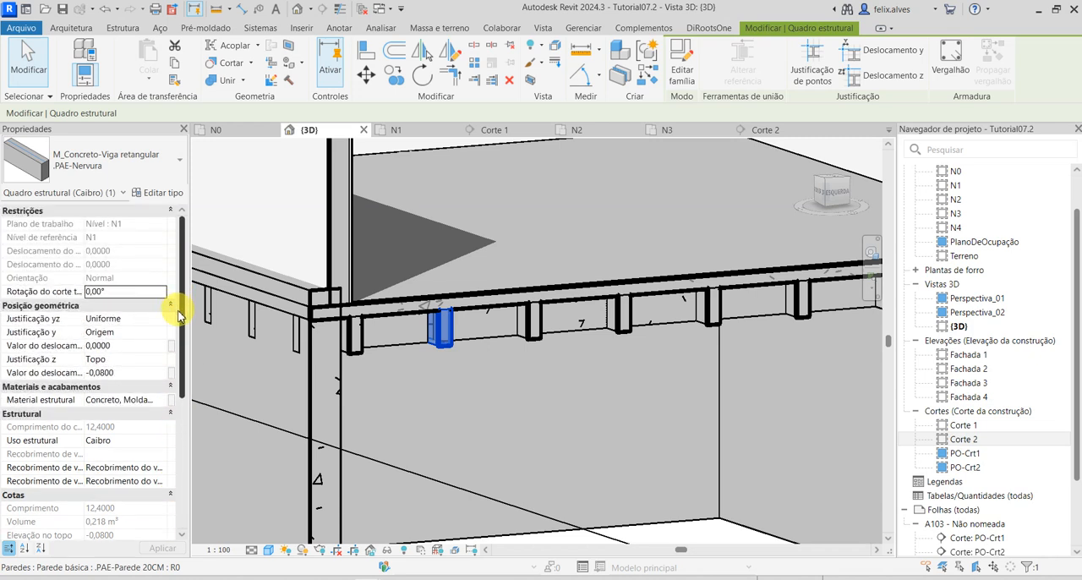
click(175, 193)
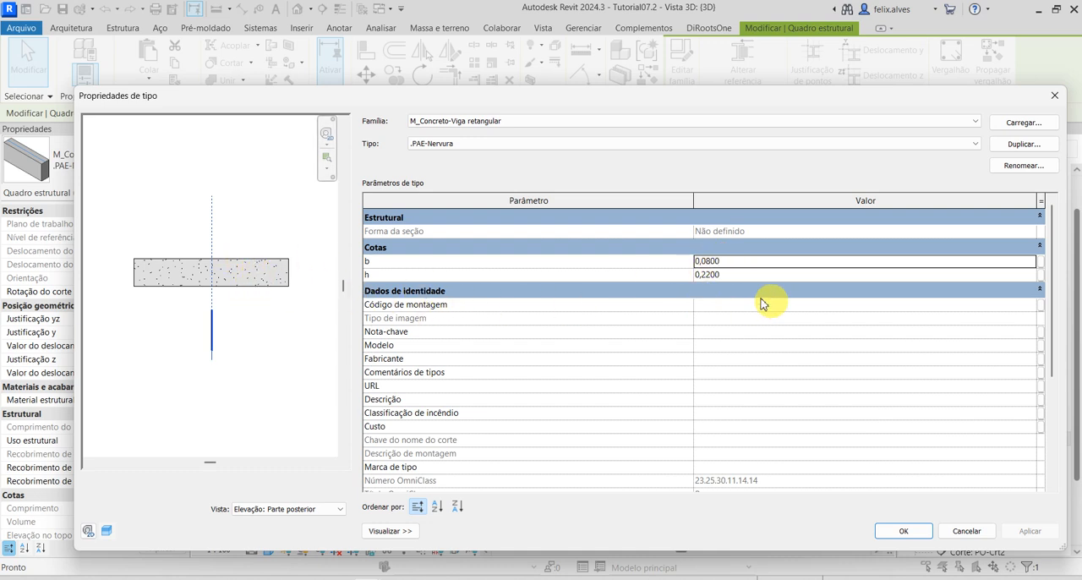
click(966, 530)
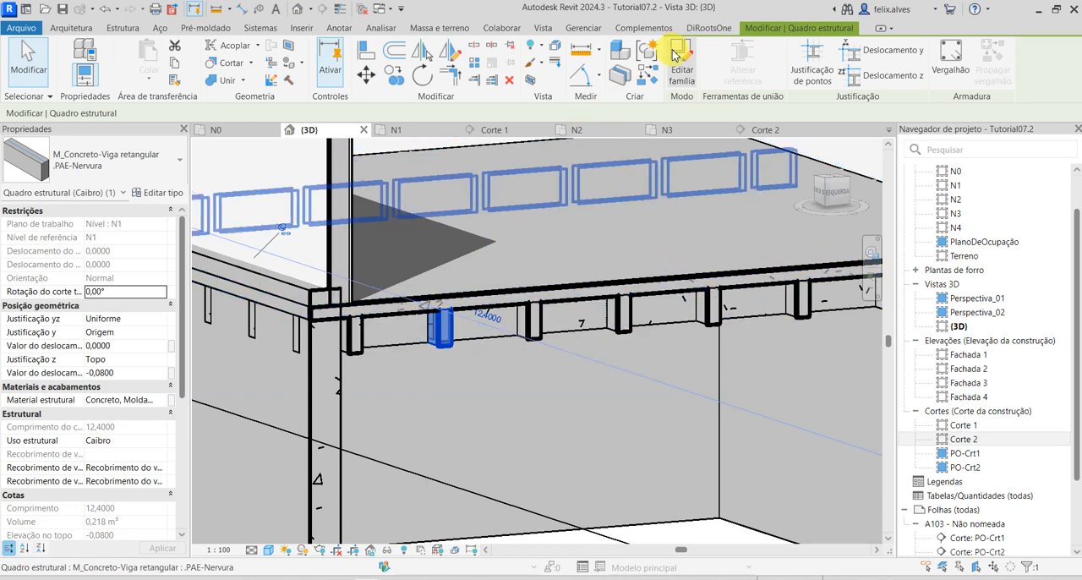
key(Escape)
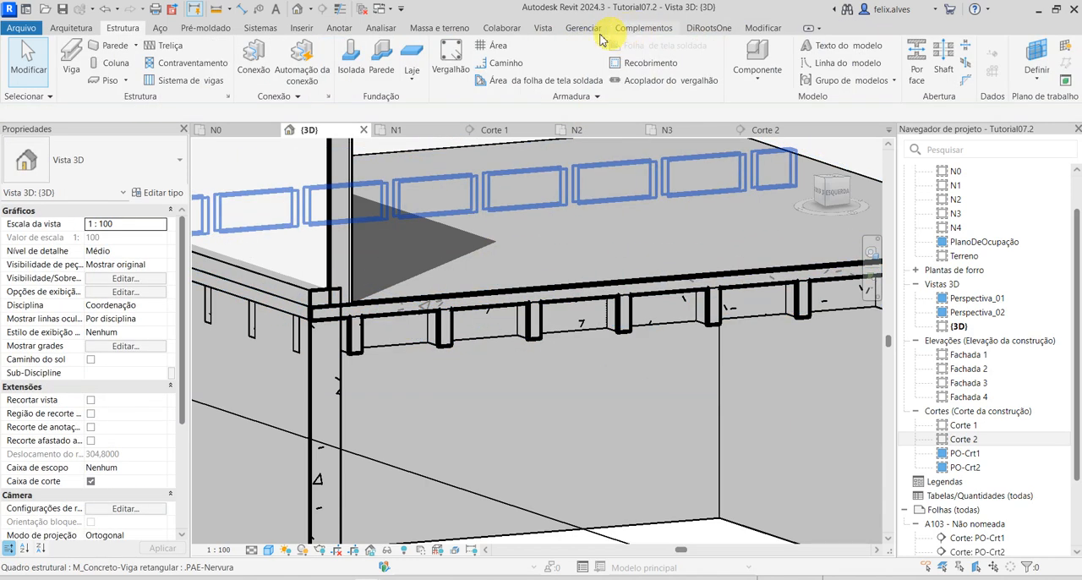
Measure the slab's total depth from the underside of a rib to the top face of the .PAE-Mesa floor.
click(451, 31)
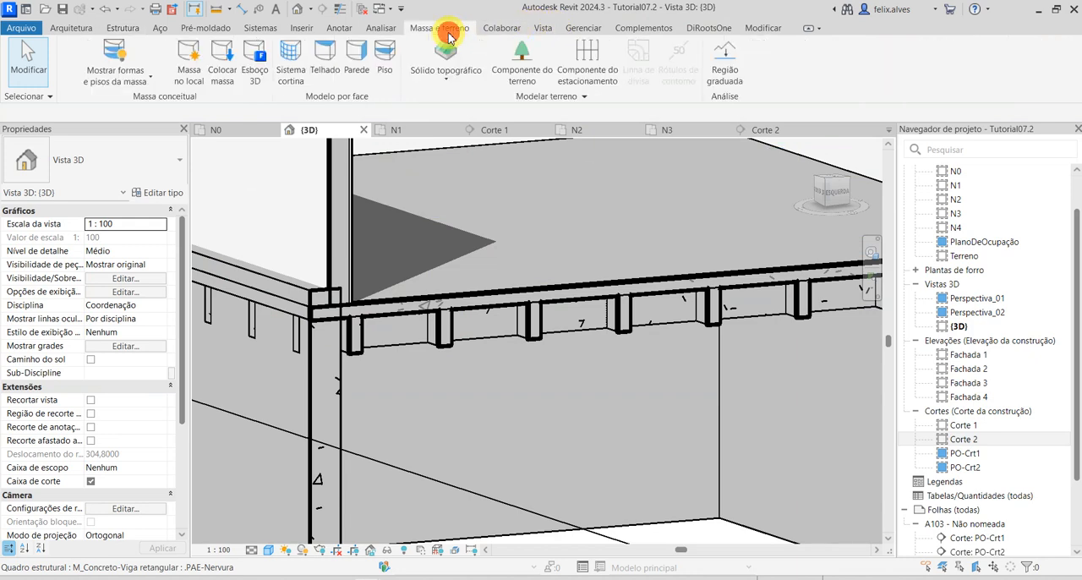
click(755, 29)
click(580, 58)
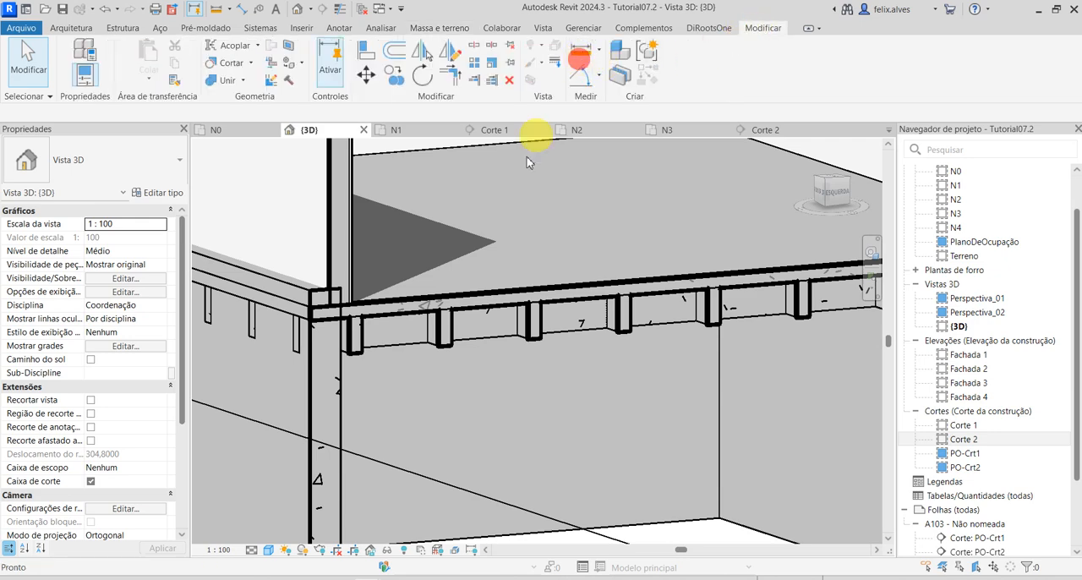
click(448, 339)
scroll(452, 300, up, 3)
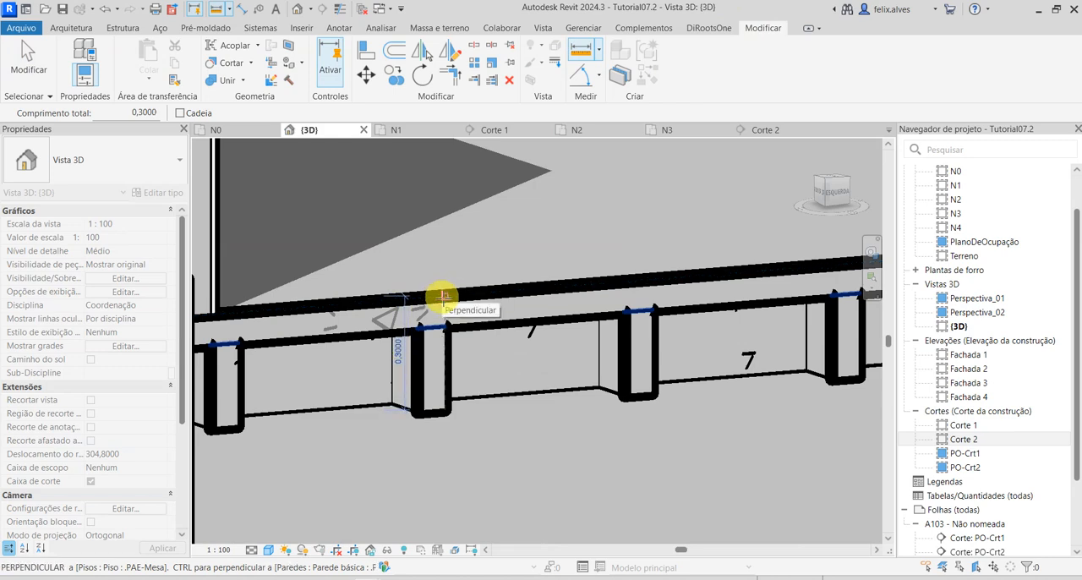
click(442, 296)
scroll(442, 296, up, 2)
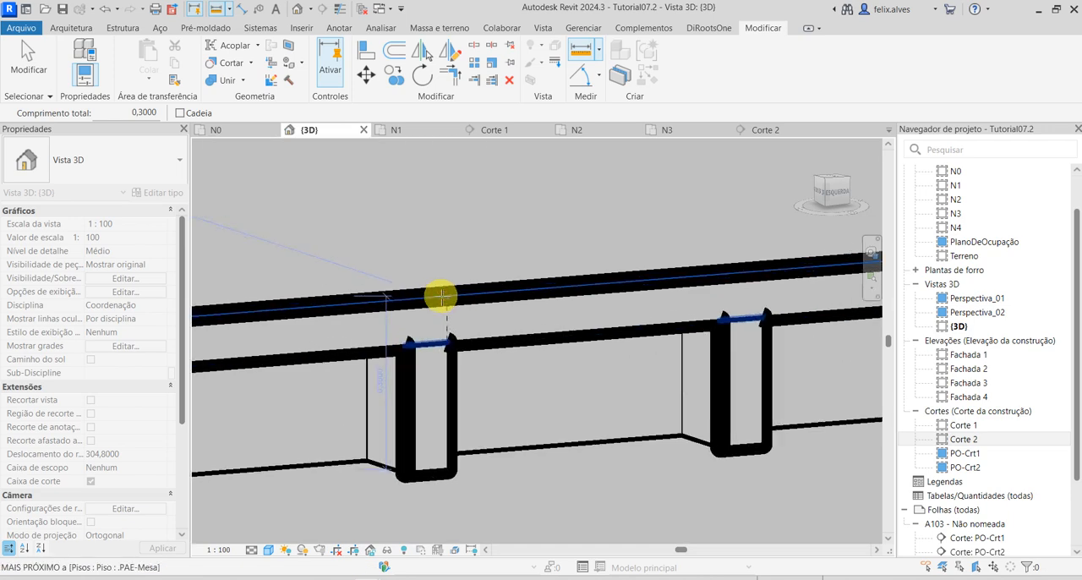
scroll(448, 297, down, 3)
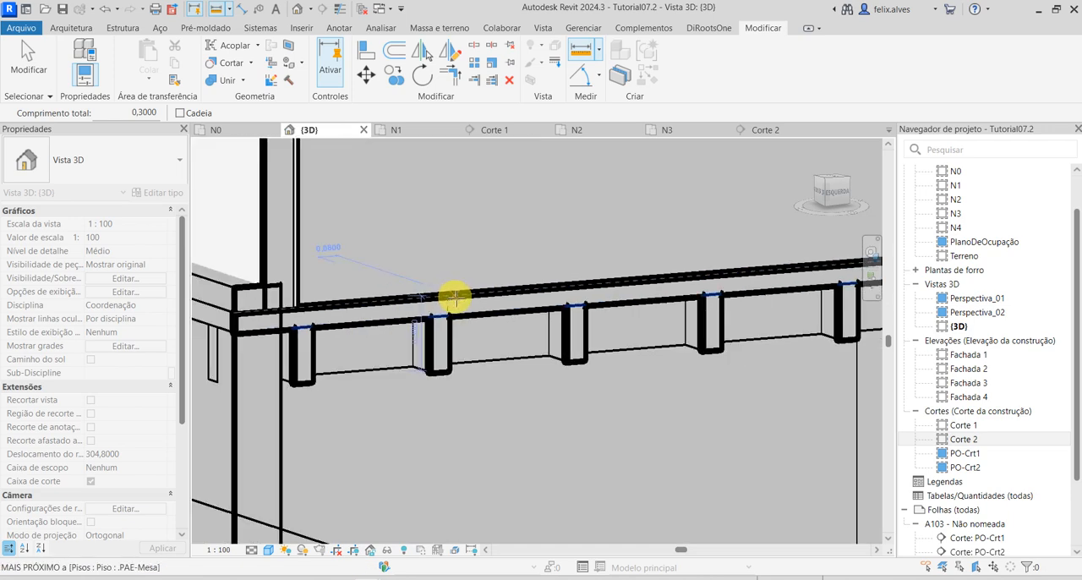
scroll(454, 296, down, 3)
key(Escape)
scroll(349, 304, up, 2)
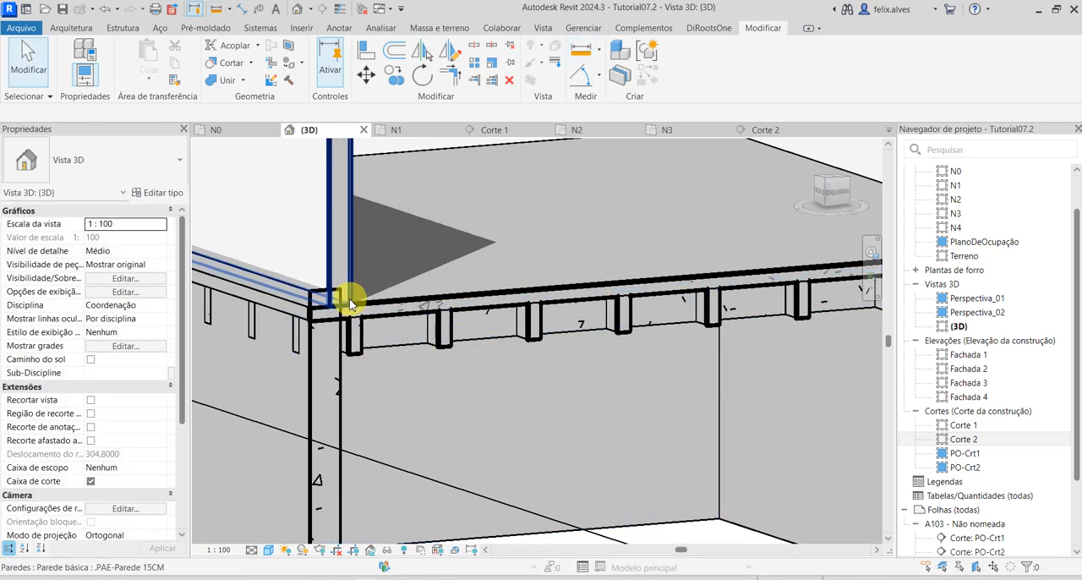
Examine the .PAE-Parede 20CM lower wall's top against the slab in the 3D view and deselect the wall.
scroll(349, 304, down, 5)
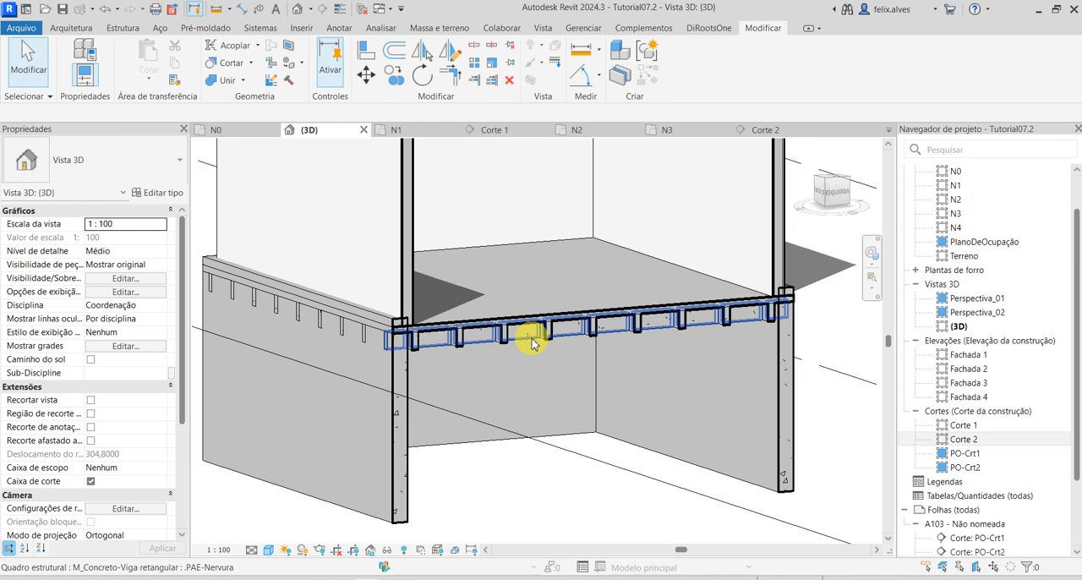
scroll(532, 346, down, 4)
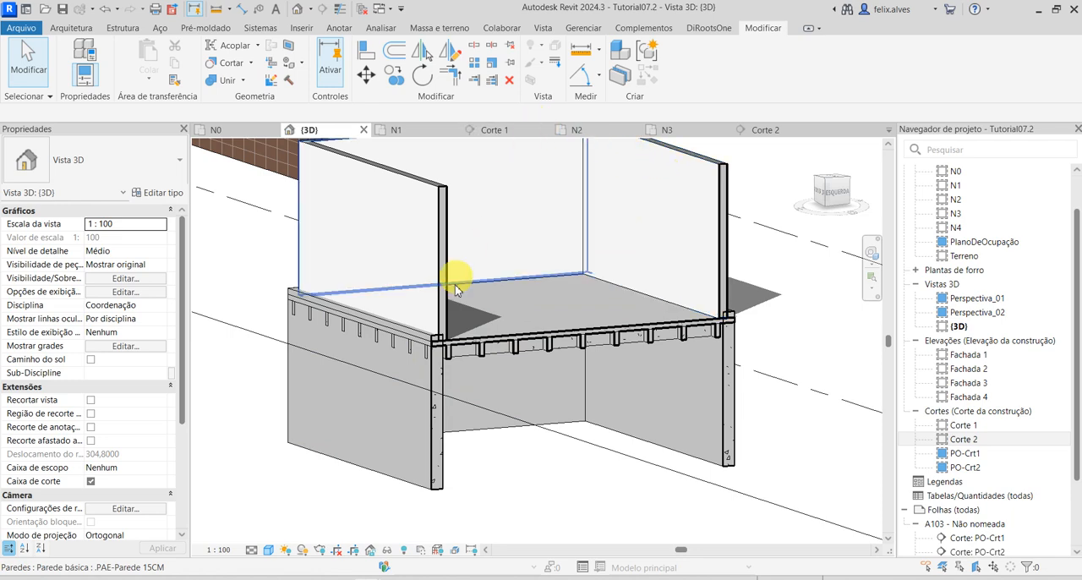
click(429, 446)
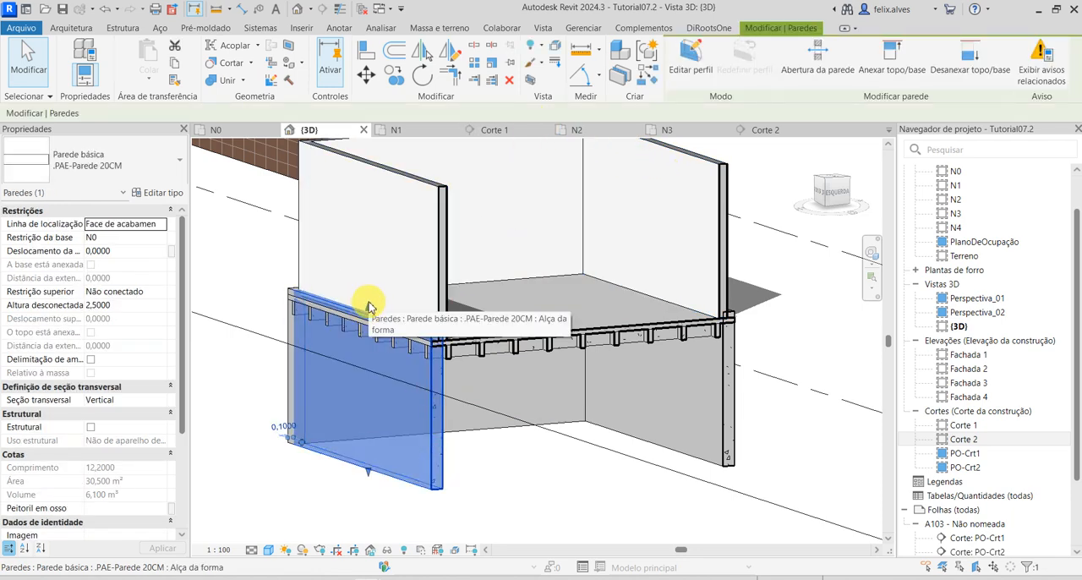
click(826, 140)
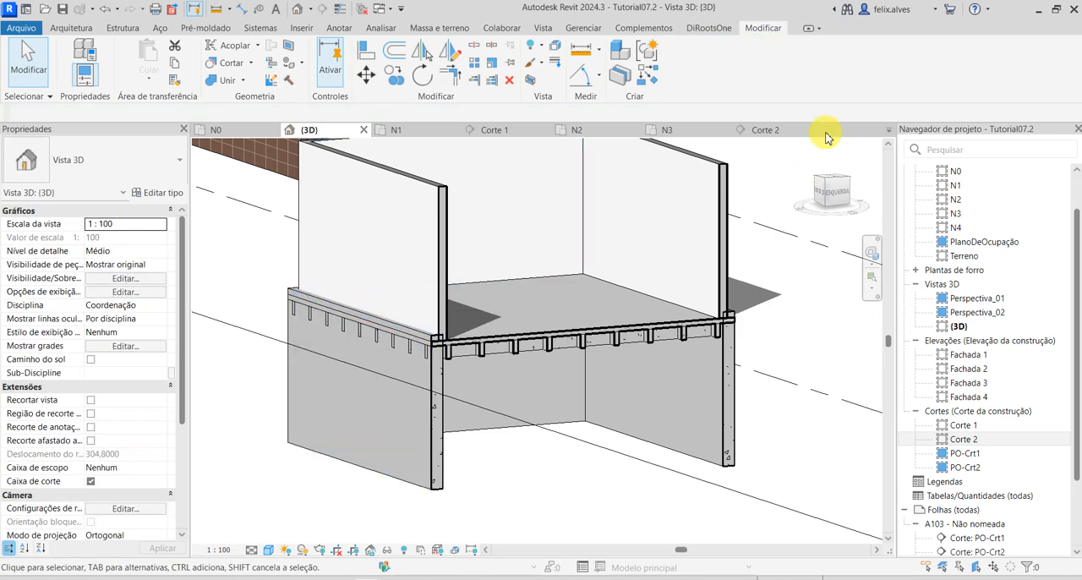
click(426, 405)
click(824, 373)
scroll(833, 379, down, 3)
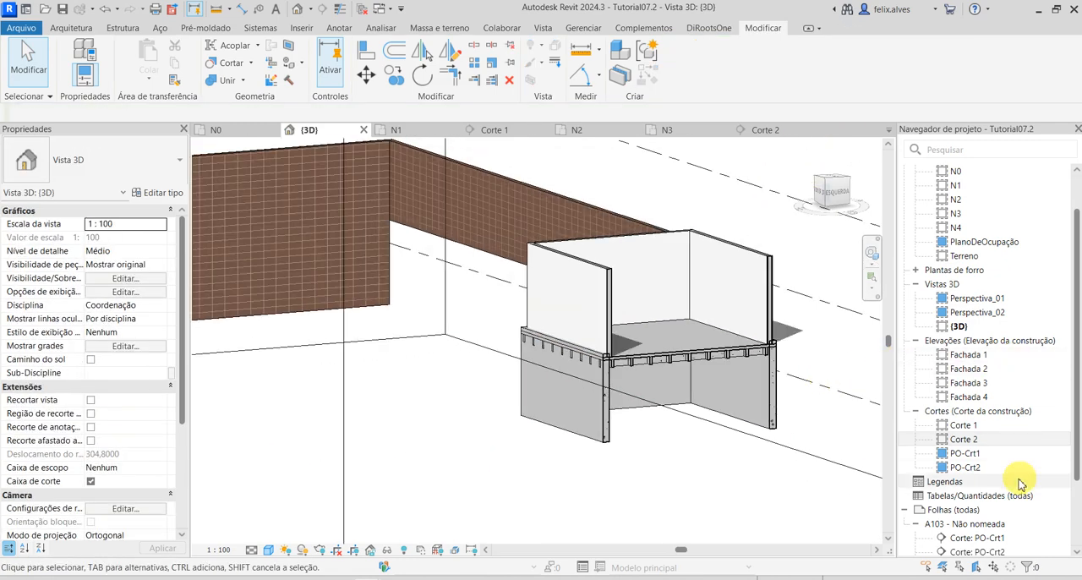
In section Corte 2, align the top of the left lower wall to the top of the .PAE-Nervura ribs.
double_click(968, 440)
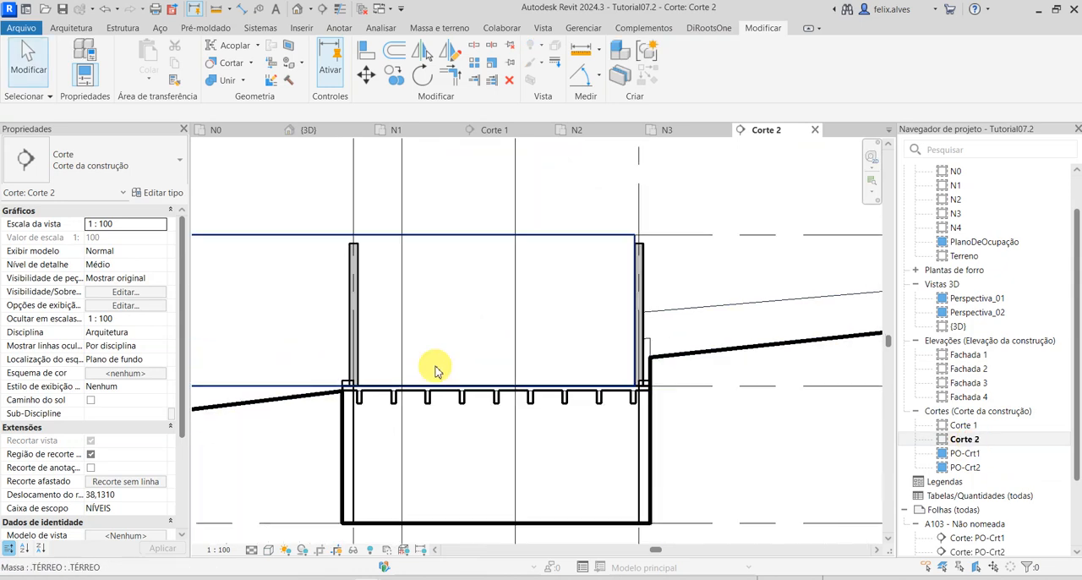
scroll(355, 465, up, 2)
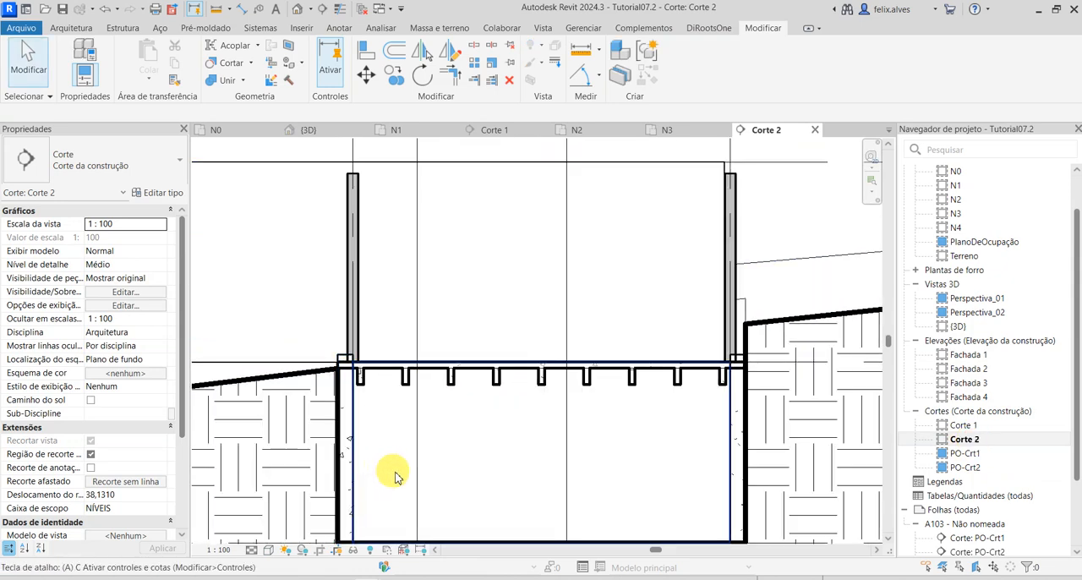
key(a)
key(l)
scroll(377, 362, up, 3)
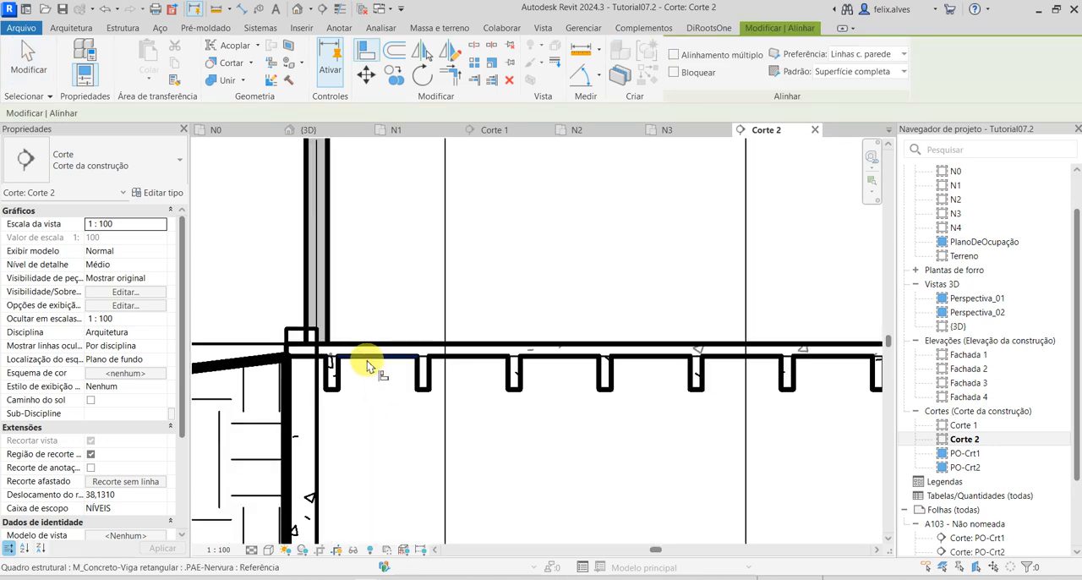
click(368, 364)
click(309, 330)
scroll(473, 464, down, 2)
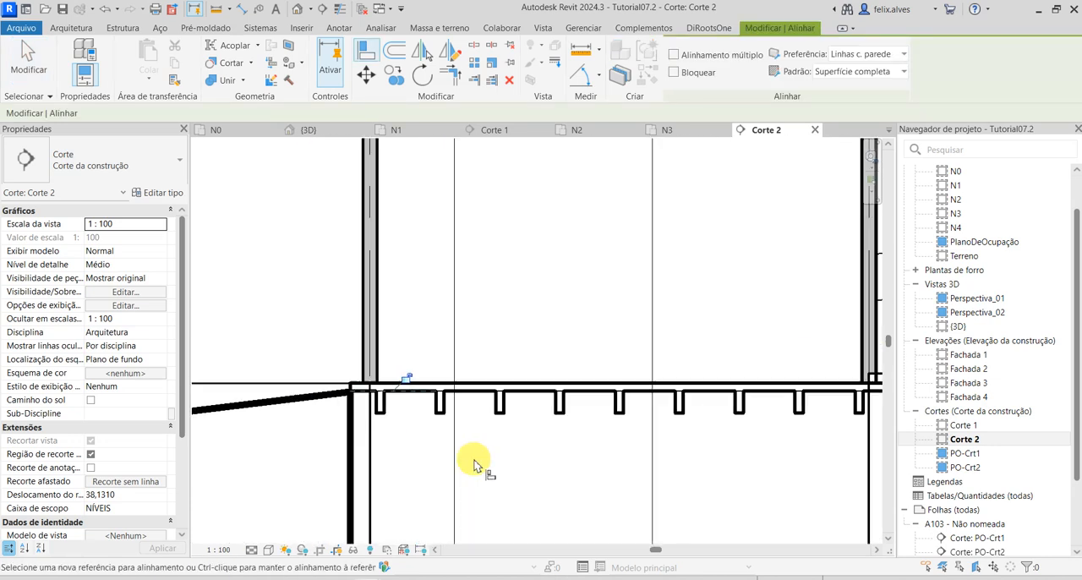
Align the top of the right lower wall to the top of the ribs and end the Align command.
middle_drag(529, 469, 276, 464)
scroll(560, 421, up, 2)
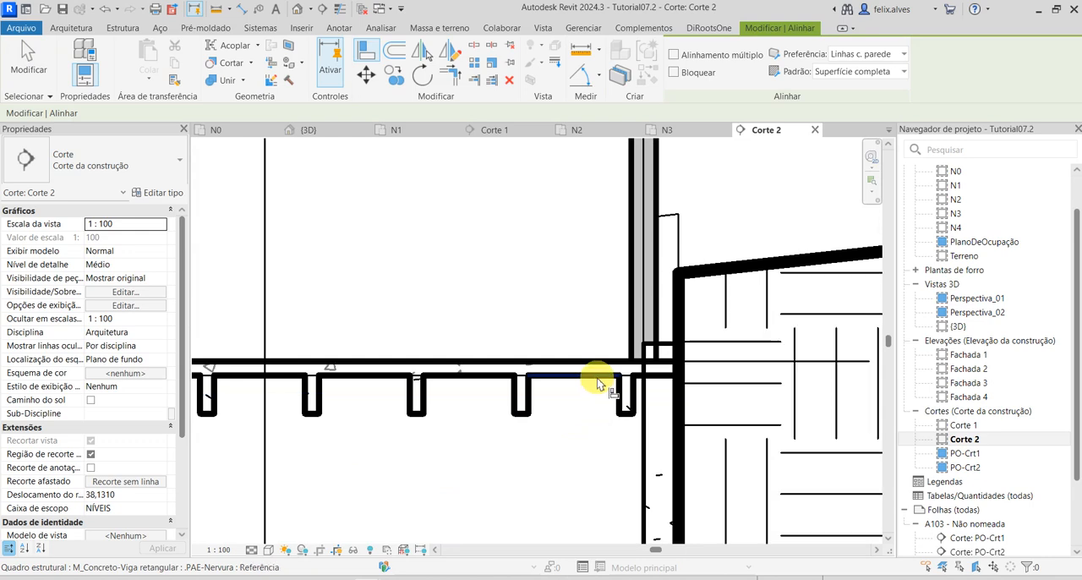
click(597, 378)
click(668, 346)
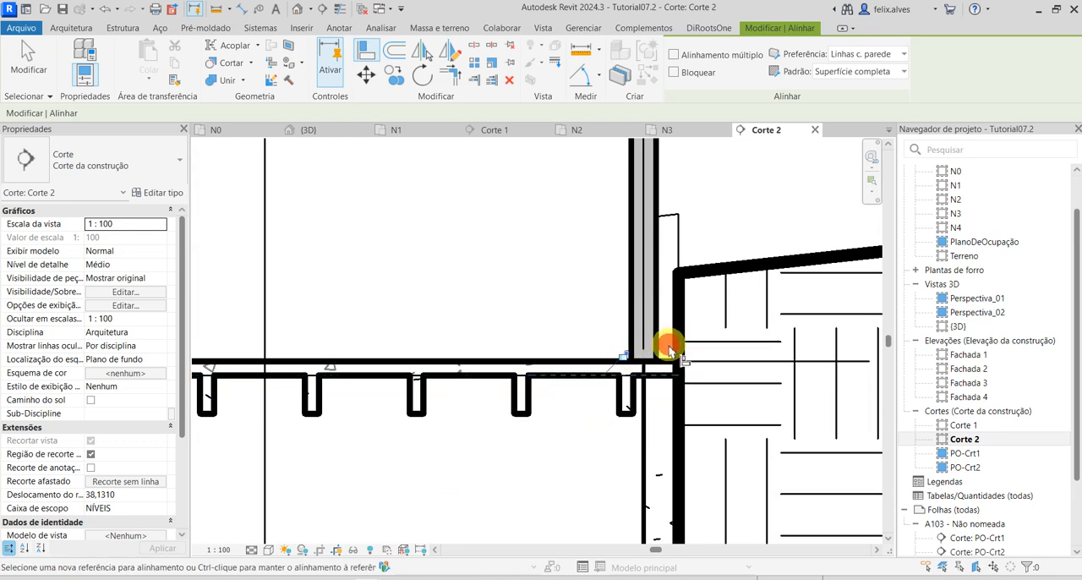
key(Escape)
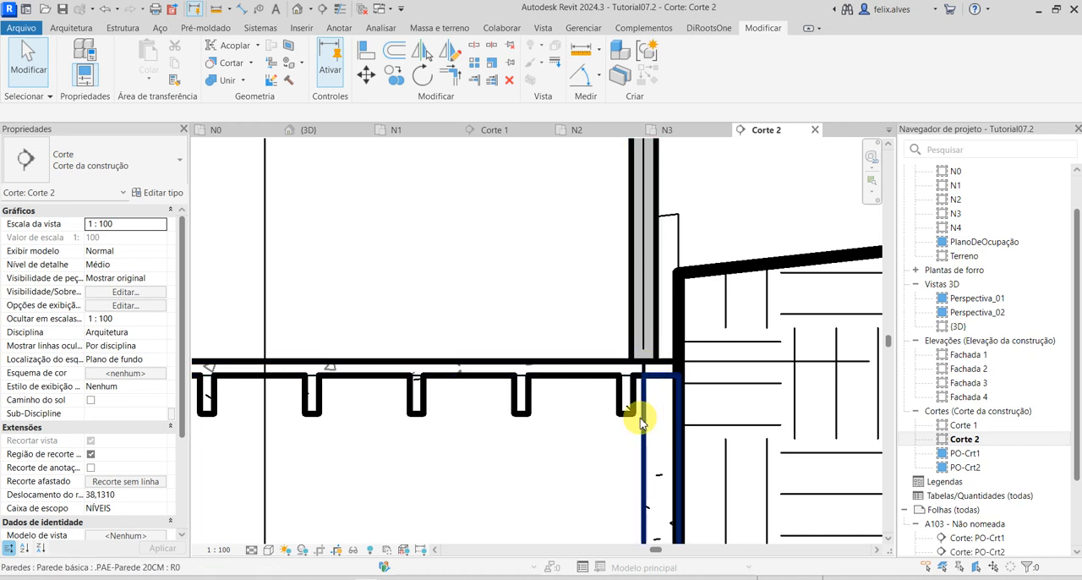
Check how the .PAE-Mesa floor meets the left lower wall in the section, selecting and deselecting the floor.
scroll(634, 430, down, 3)
scroll(524, 346, up, 4)
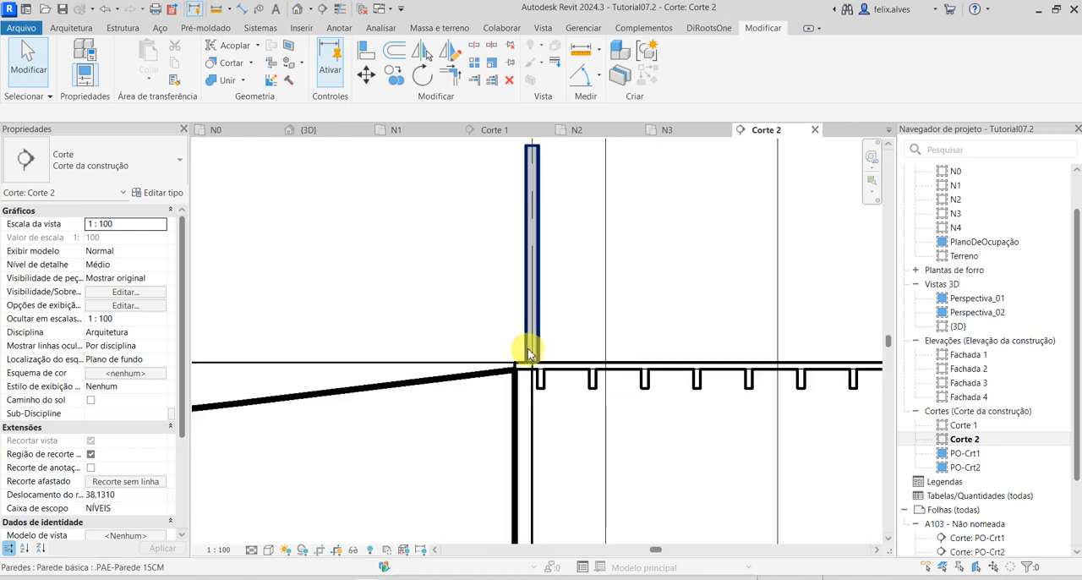
click(584, 373)
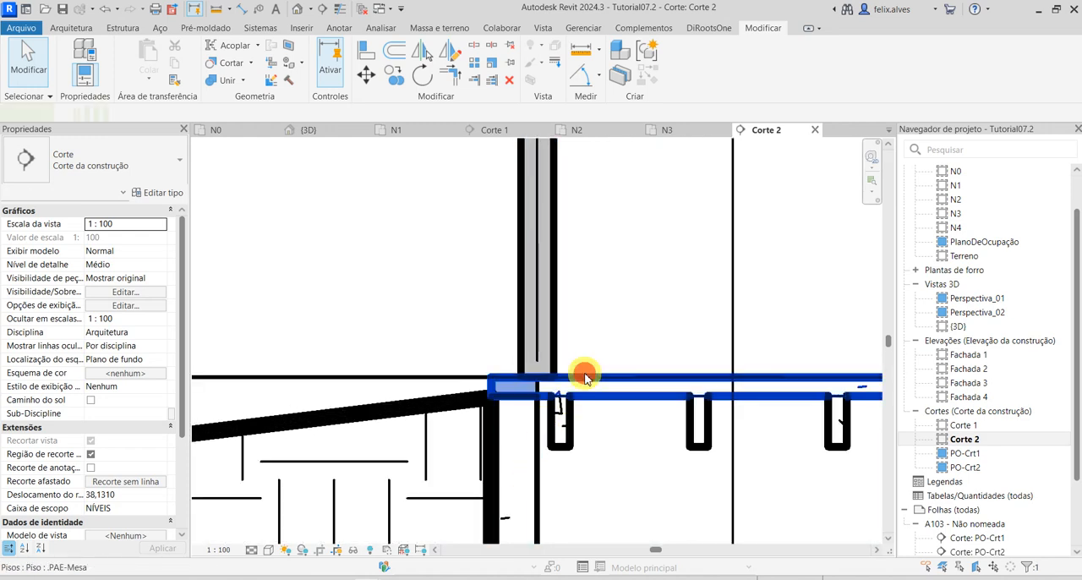
key(Escape)
scroll(531, 426, down, 2)
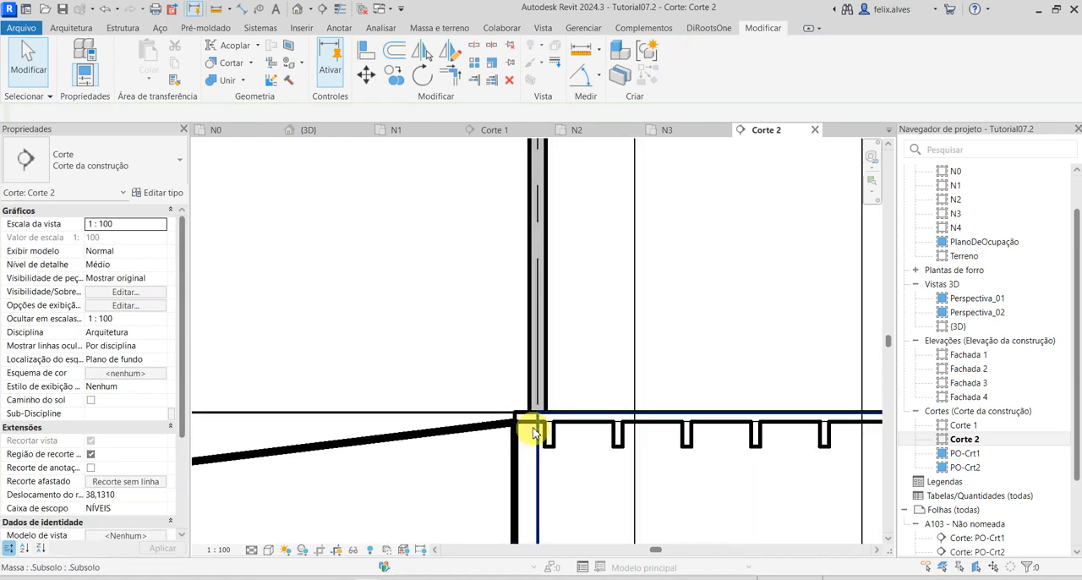
Cycle through the overlapping elements at the left wall and floor joint, pick grid C, and clear the selection.
scroll(537, 420, up, 3)
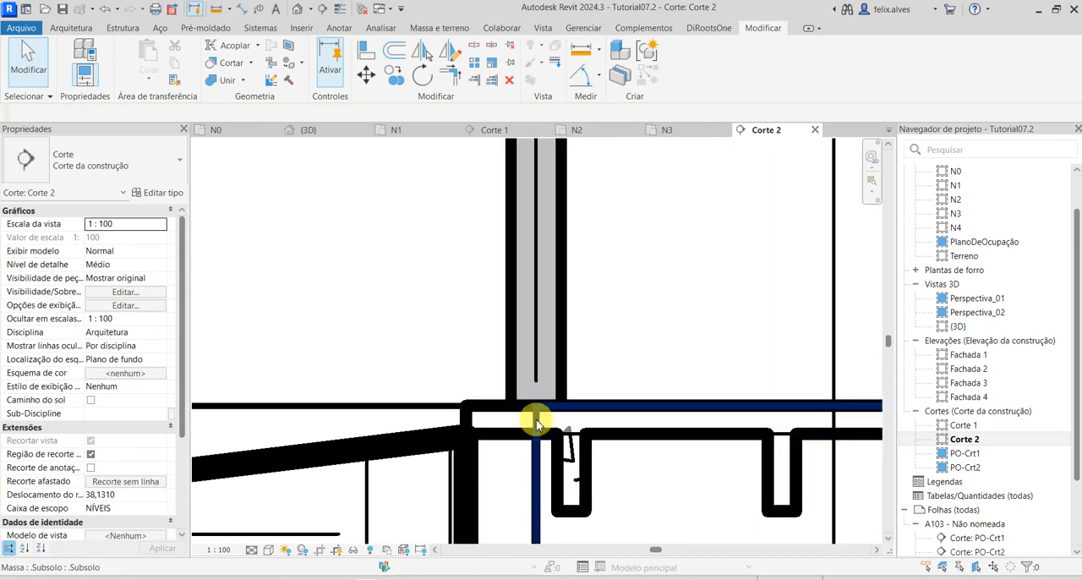
key(Tab)
key(Tab)
key(Tab)
key(Tab)
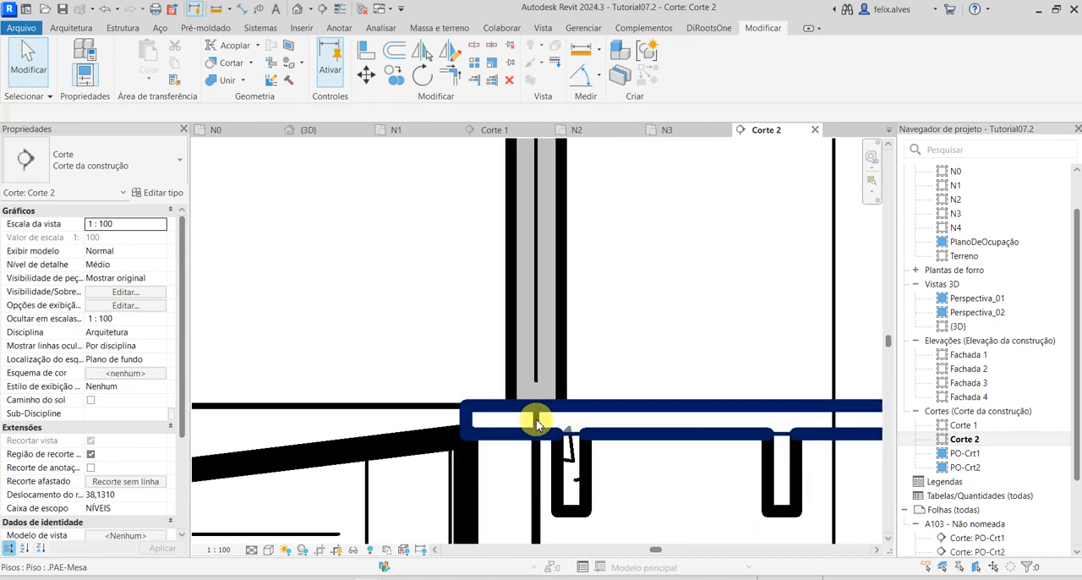
key(Tab)
click(538, 420)
scroll(536, 416, down, 5)
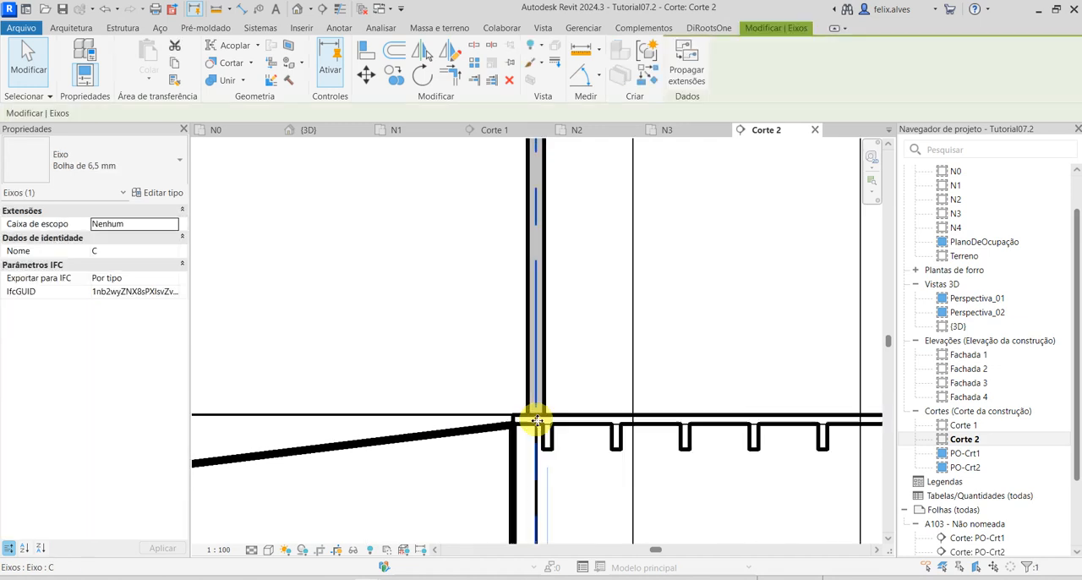
key(Escape)
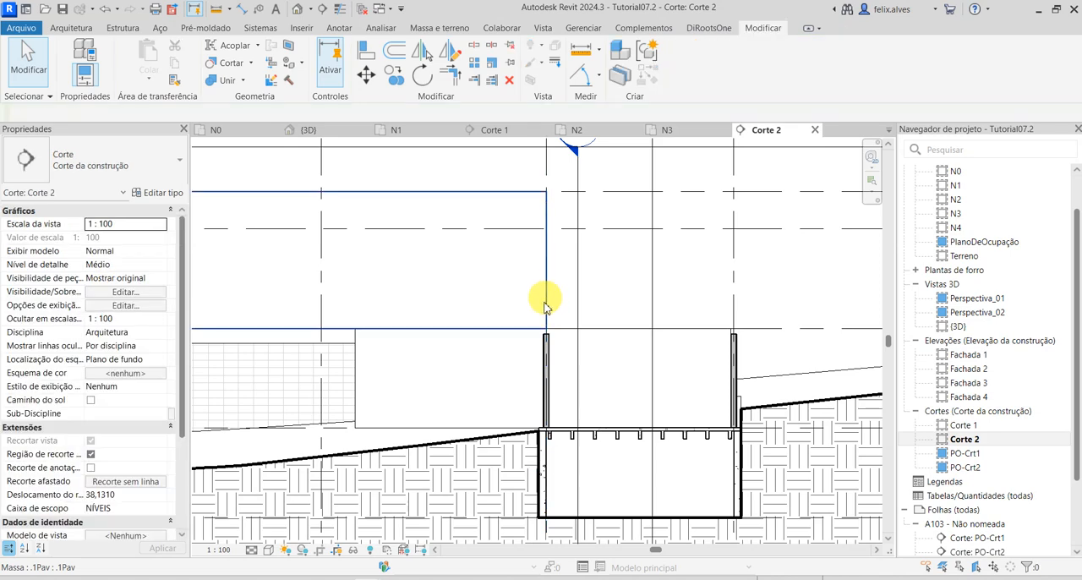
Select grid C in section Corte 2 and hide the whole grid category in the view.
scroll(550, 309, down, 1)
middle_drag(549, 314, 524, 521)
scroll(524, 522, down, 1)
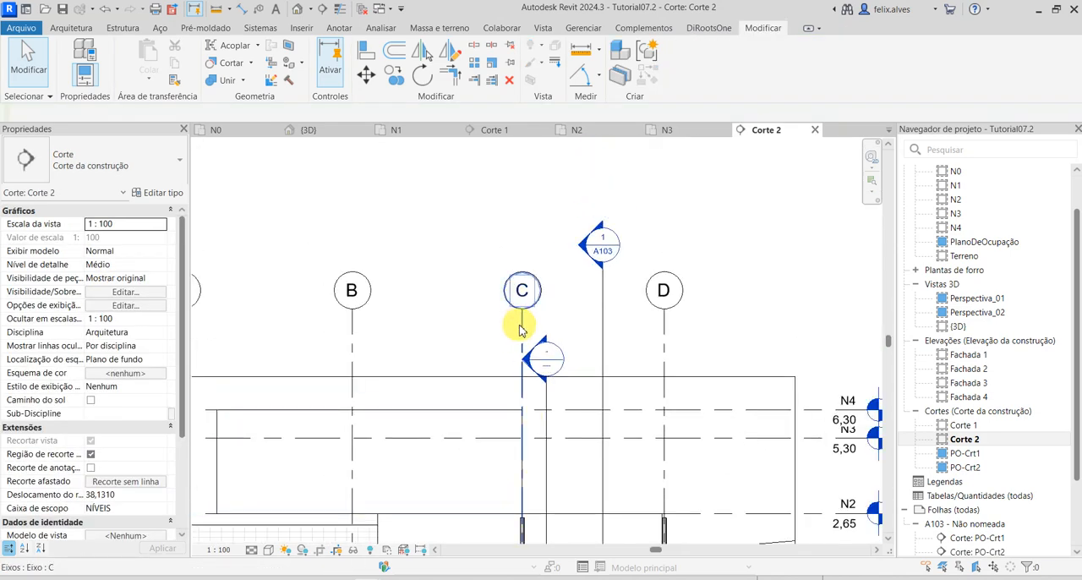
click(522, 329)
right_click(526, 330)
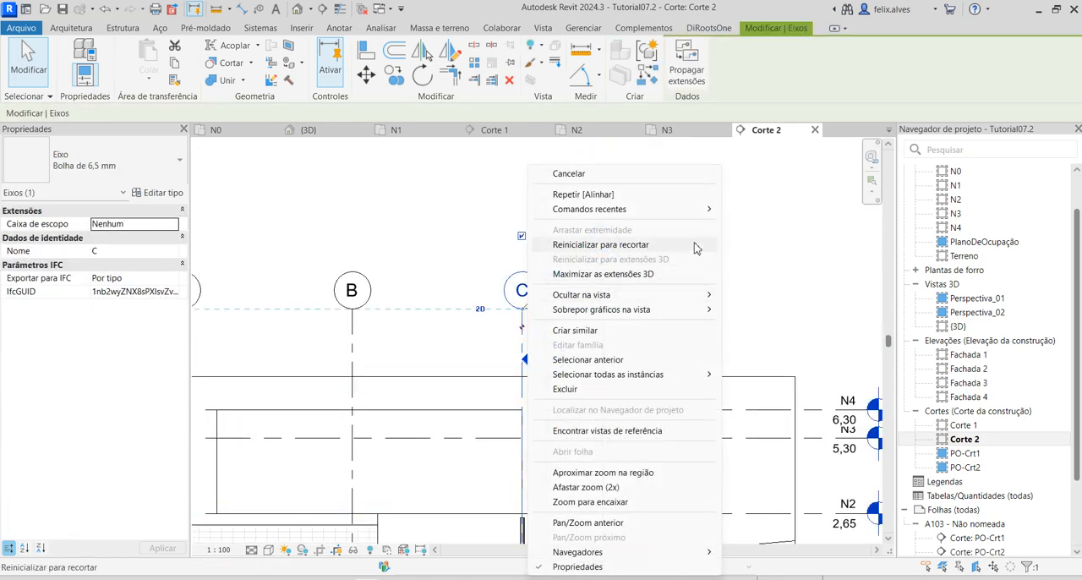
mouse_move(710, 301)
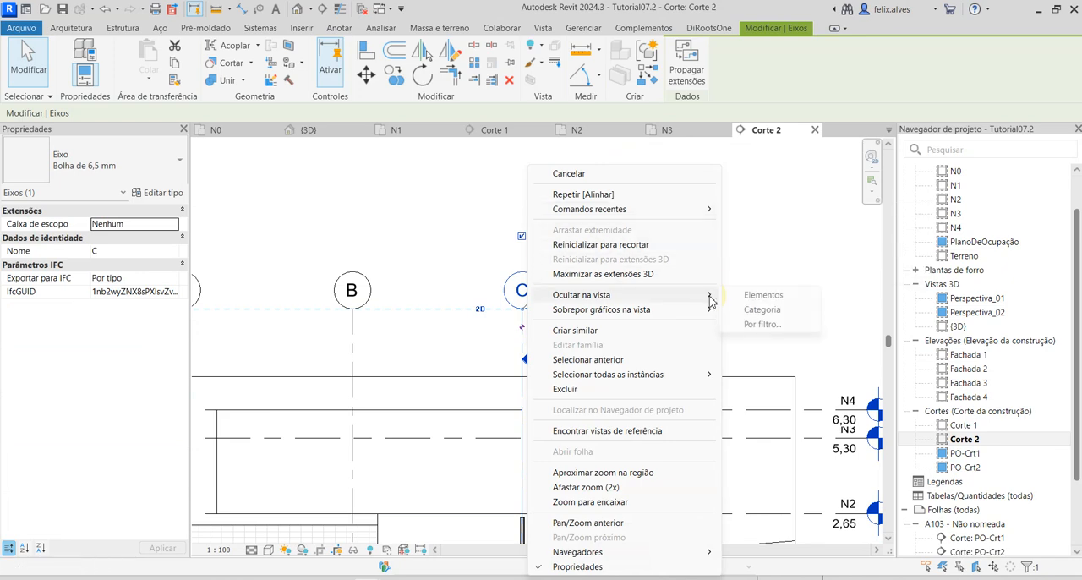
click(775, 312)
Examine the joint between the left lower wall, the ribs and the floor in Corte 2, selecting the .Subsolo mass there.
middle_drag(567, 495, 575, 261)
scroll(516, 363, up, 4)
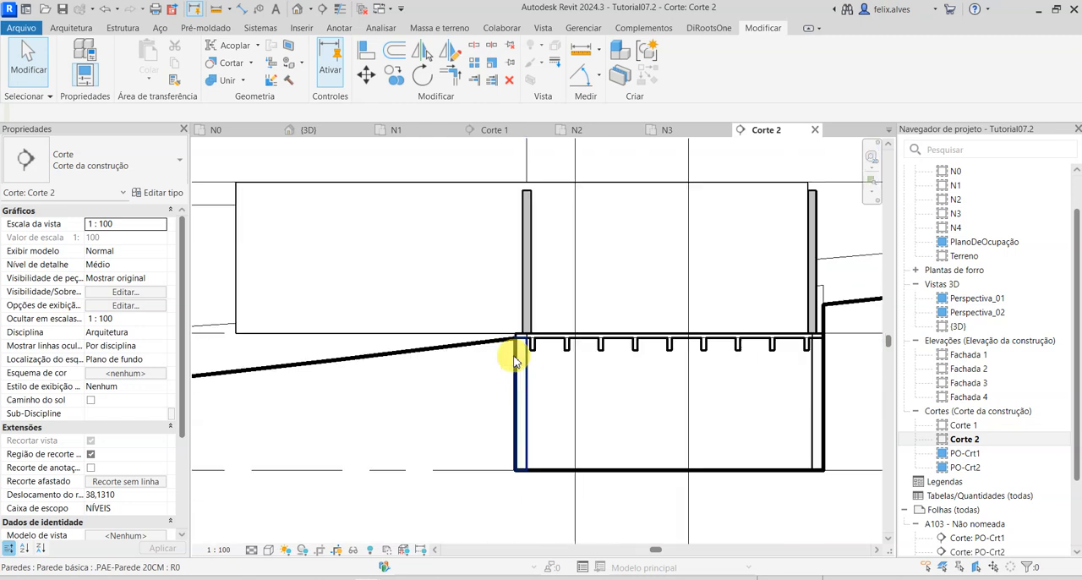
scroll(533, 338, up, 5)
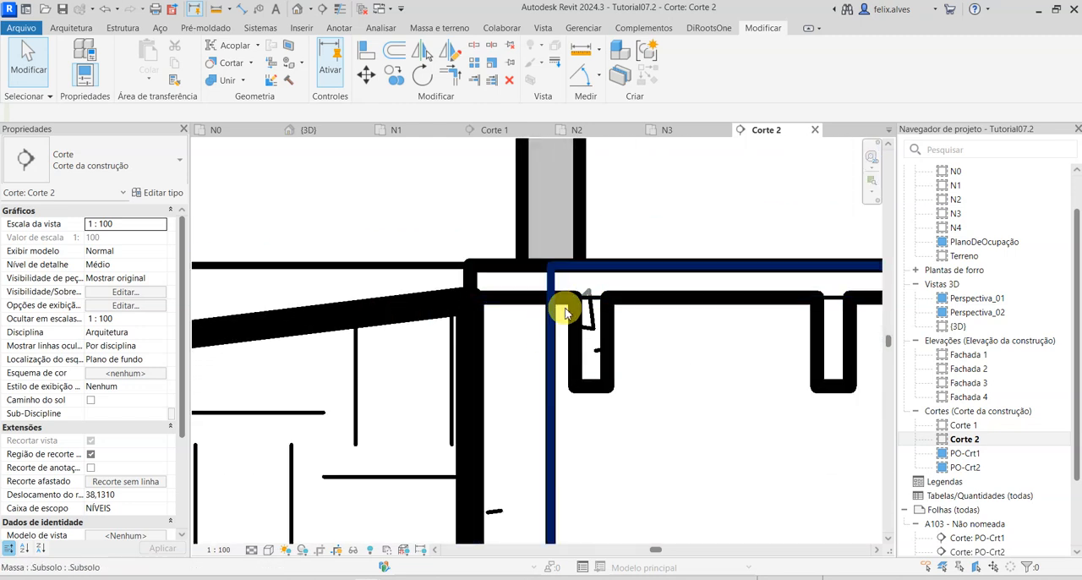
click(563, 312)
scroll(584, 408, down, 4)
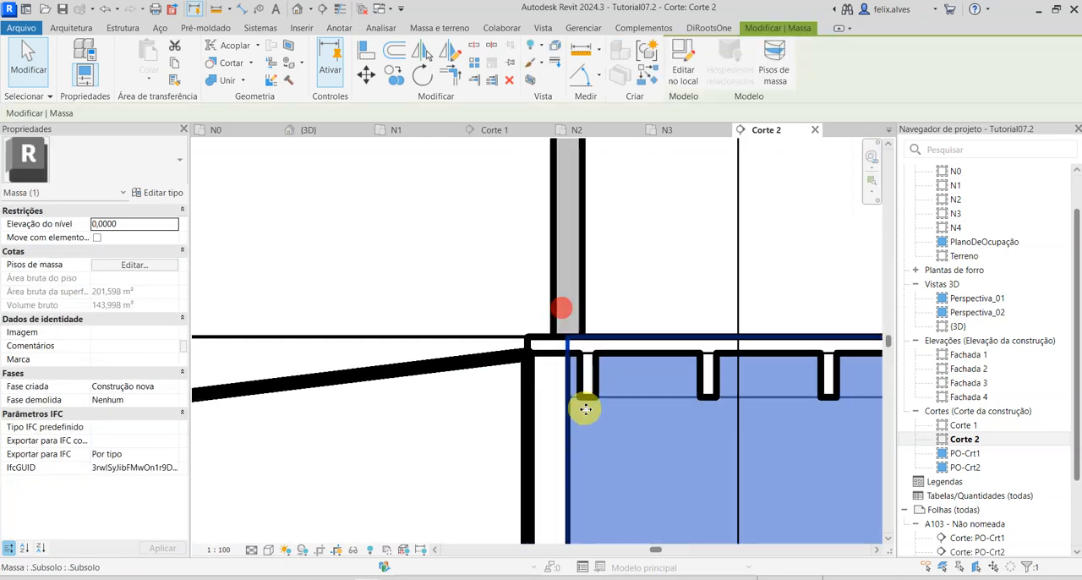
middle_drag(787, 453, 492, 412)
scroll(499, 258, down, 2)
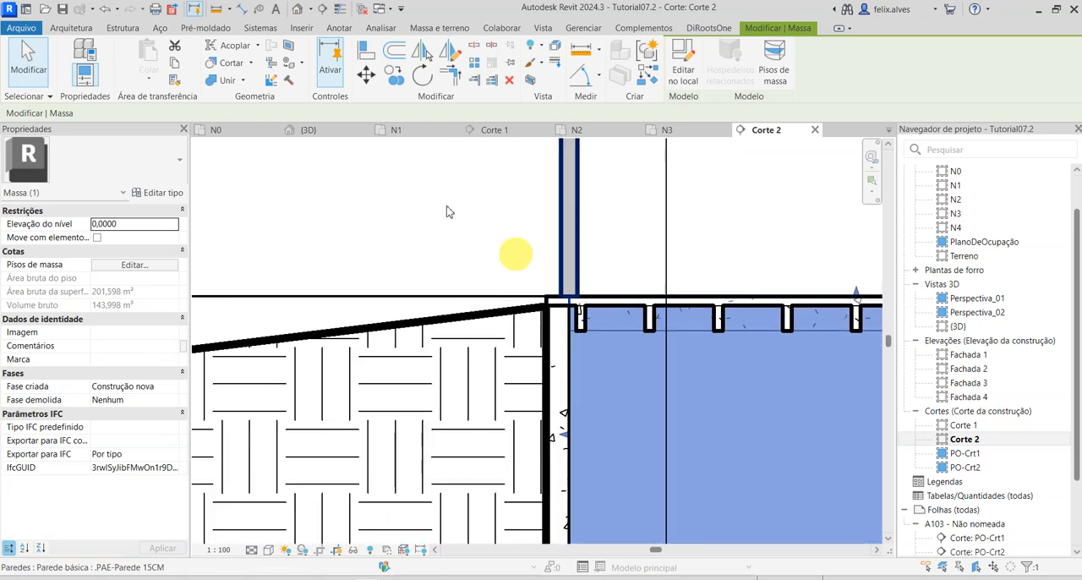
In the {3D} view, pull the top of the short-side .PAE-Parede 20CM wall down below the ribs and deselect it.
click(313, 131)
shift+middle_drag(553, 457, 734, 475)
scroll(558, 402, up, 6)
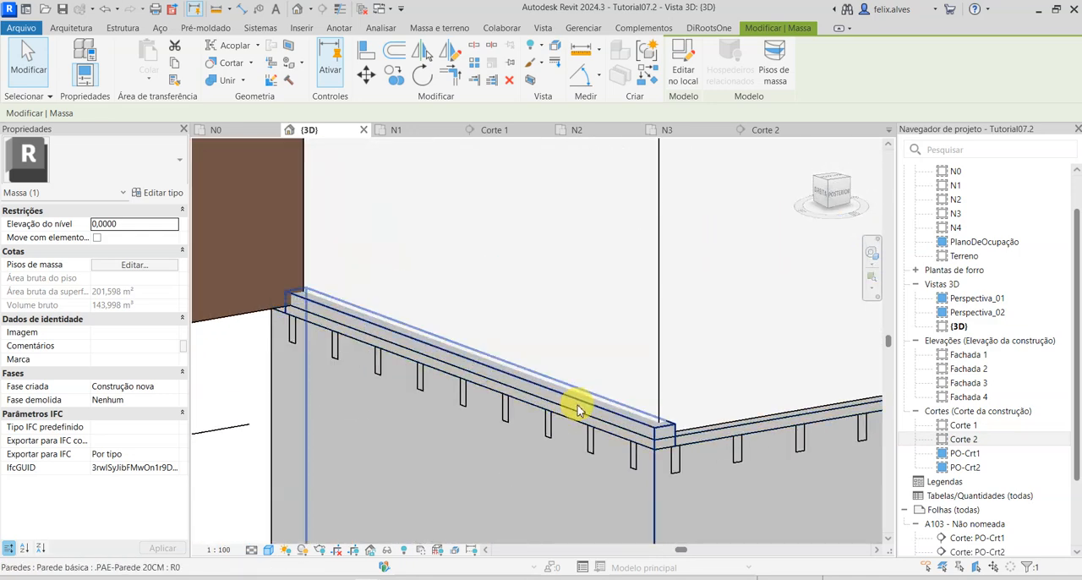
click(577, 406)
drag(510, 376, 490, 448)
key(Escape)
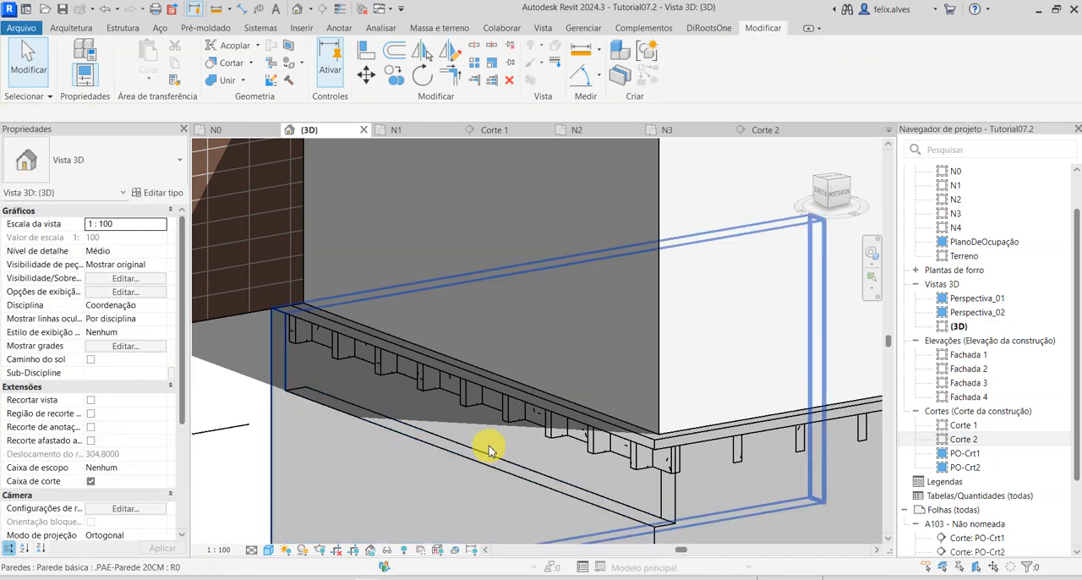
Align the top of the short-side lower wall to the underside of the .PAE-Mesa floor.
key(l)
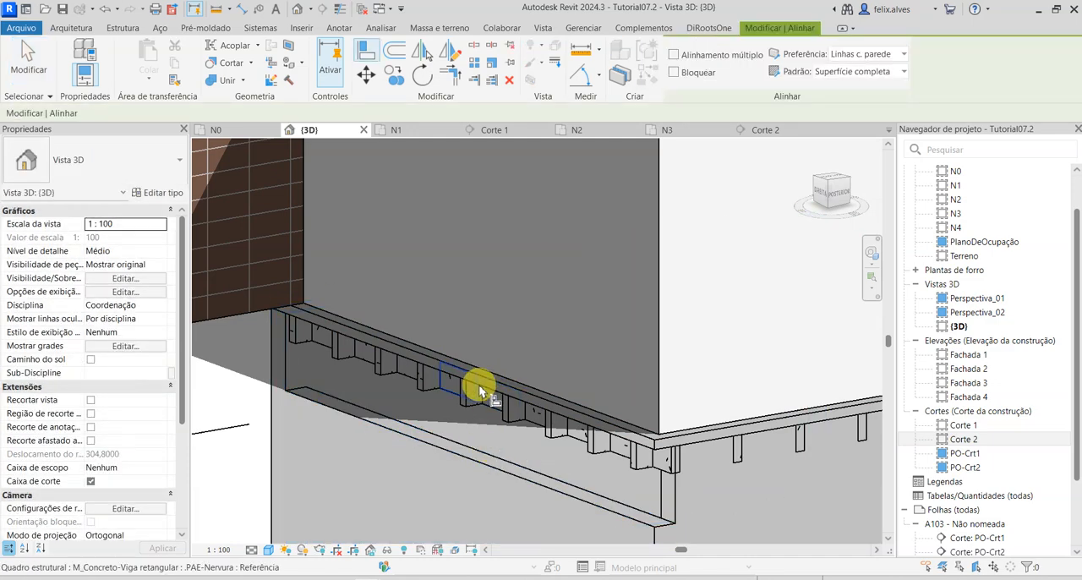
key(Tab)
click(479, 391)
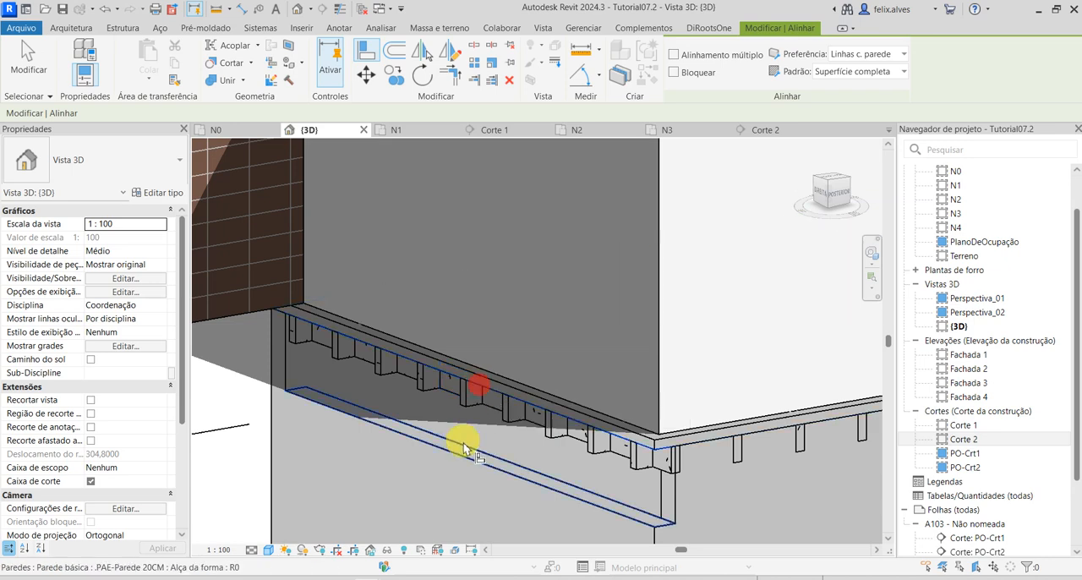
click(467, 446)
key(Escape)
Inspect the lower walls and the ribbed slab from several sides in 3D, selecting and deselecting the long .PAE-Parede 20CM wall.
shift+middle_drag(541, 465, 411, 346)
click(505, 449)
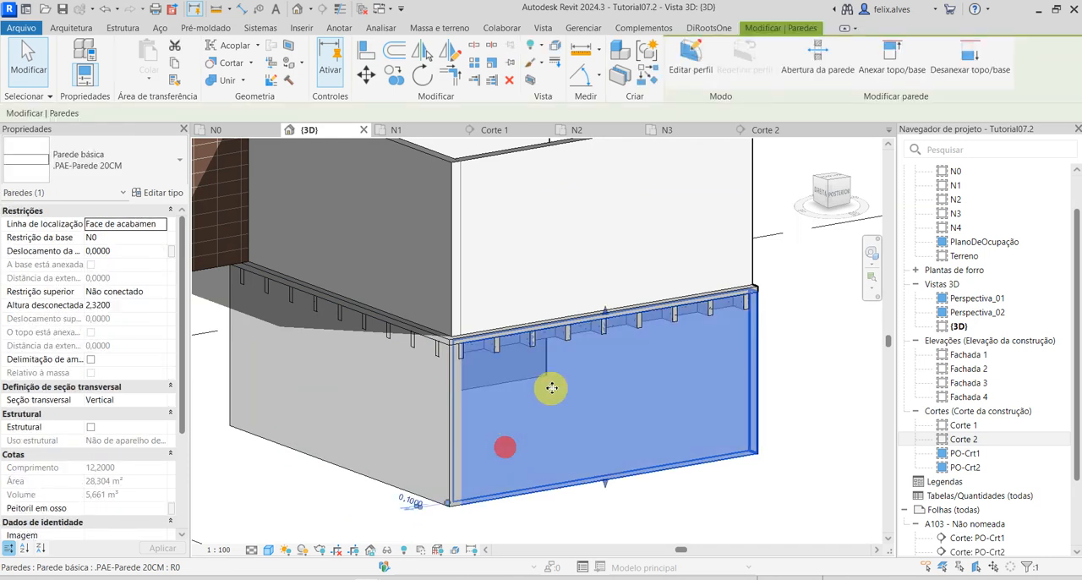
scroll(550, 387, up, 1)
key(Escape)
middle_drag(728, 376, 549, 314)
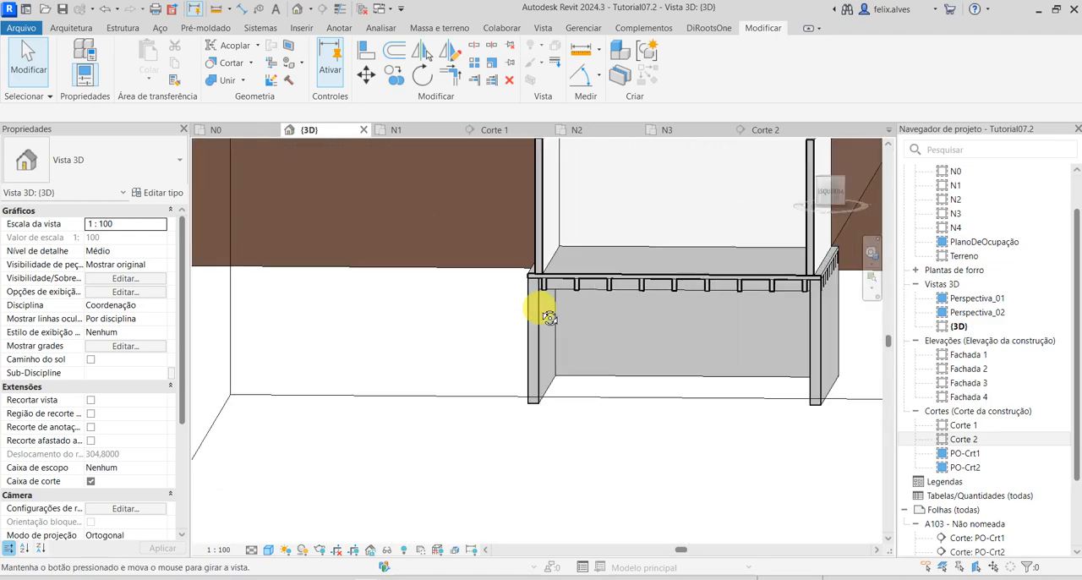
scroll(516, 273, up, 3)
scroll(661, 371, up, 1)
shift+middle_drag(583, 377, 718, 467)
scroll(645, 390, down, 5)
middle_drag(718, 467, 578, 422)
scroll(541, 422, down, 1)
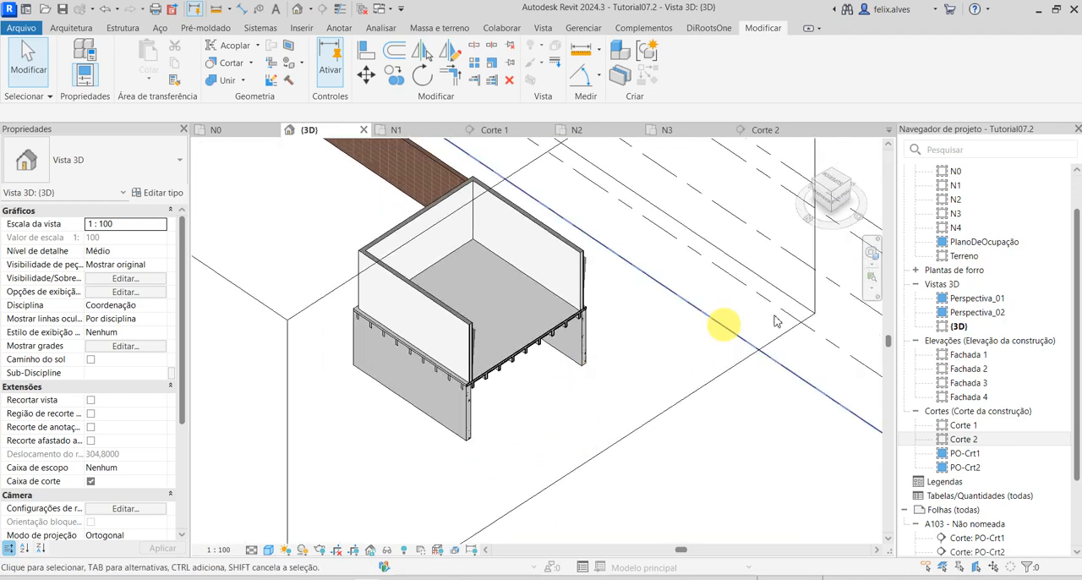
Open section Corte 1 and assign it the .PAE_EP_PlantaBaixa view template, showing templates of all view types.
double_click(968, 429)
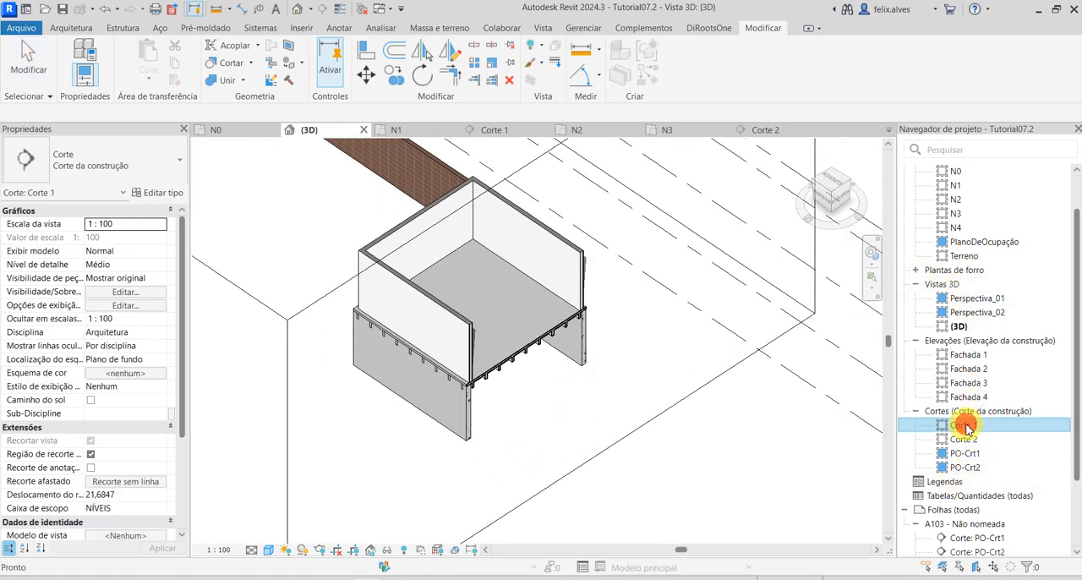
scroll(385, 331, up, 1)
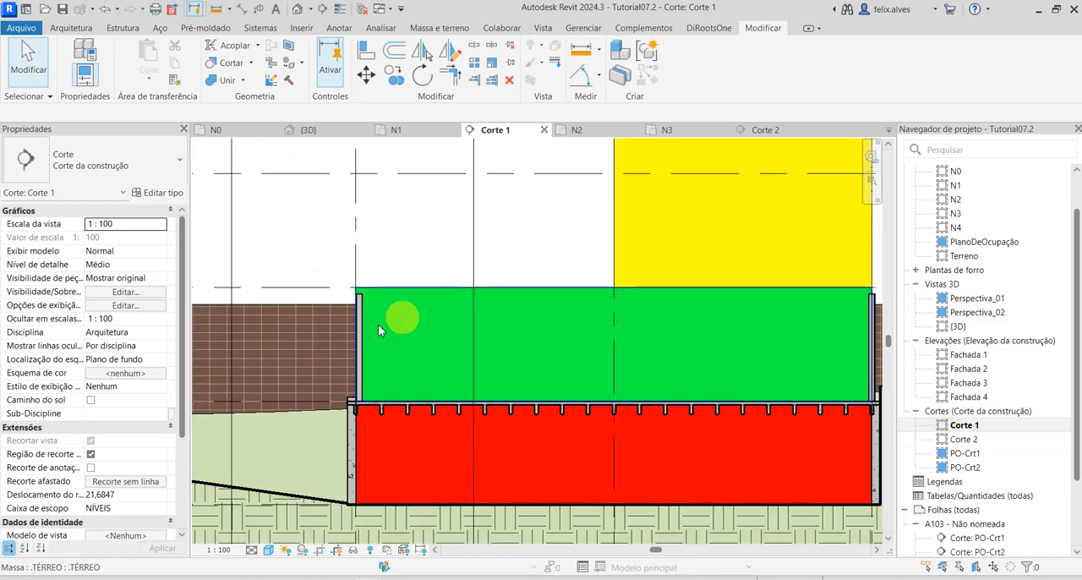
scroll(118, 413, down, 5)
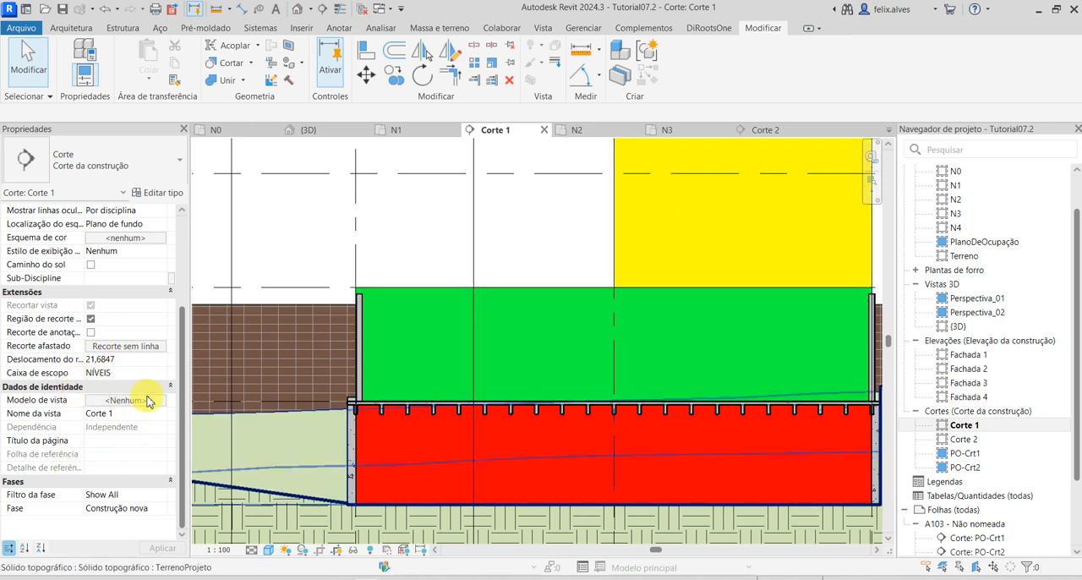
click(144, 402)
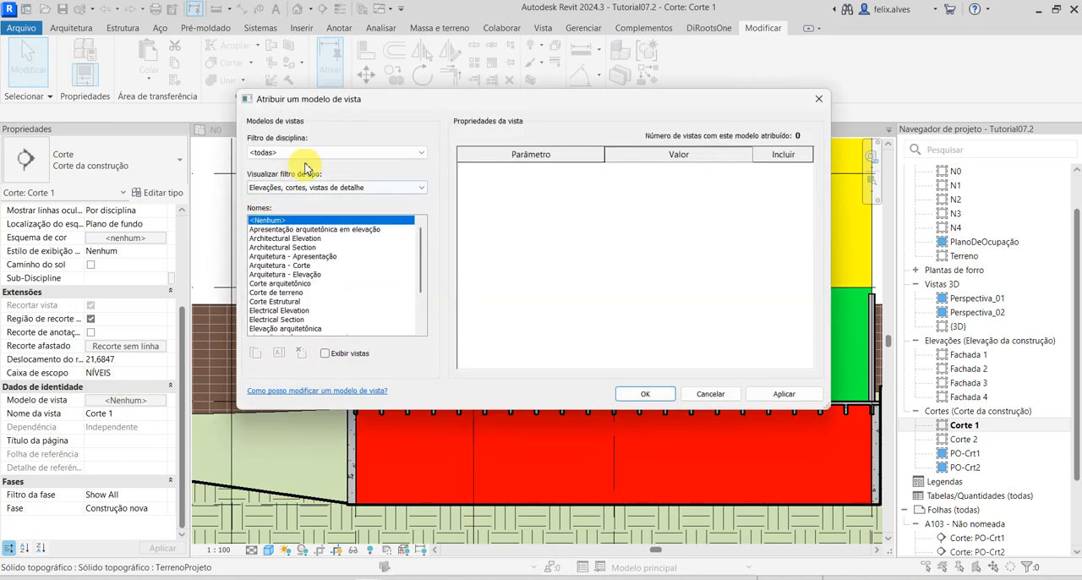
click(291, 187)
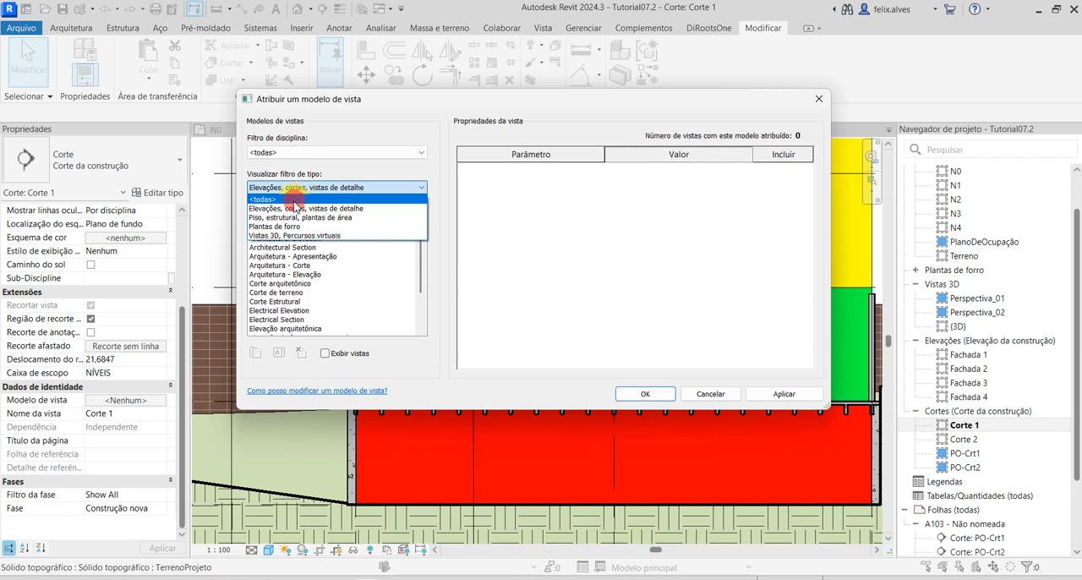
click(292, 199)
click(283, 228)
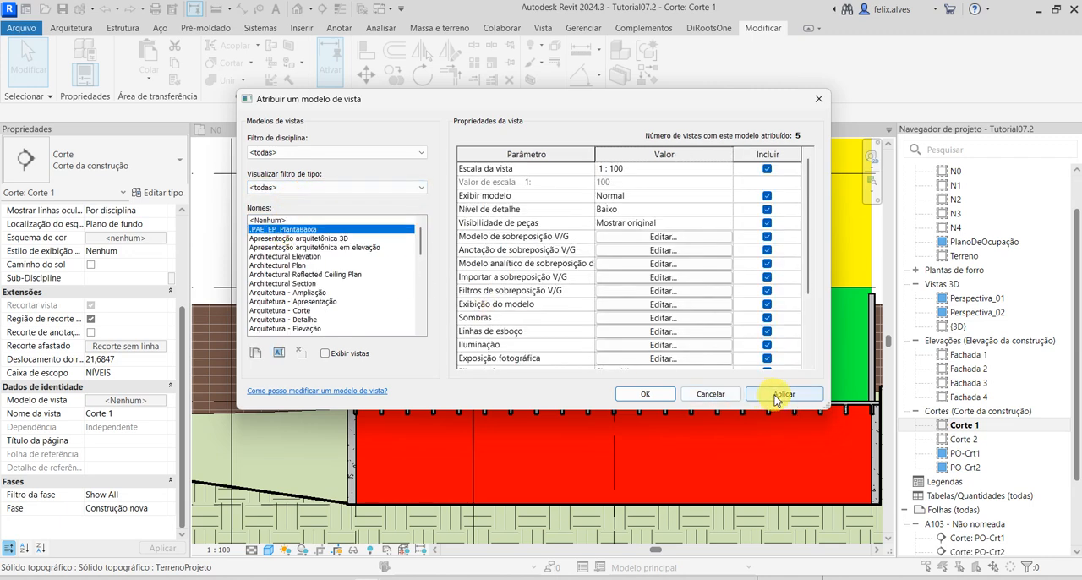
click(779, 395)
click(645, 394)
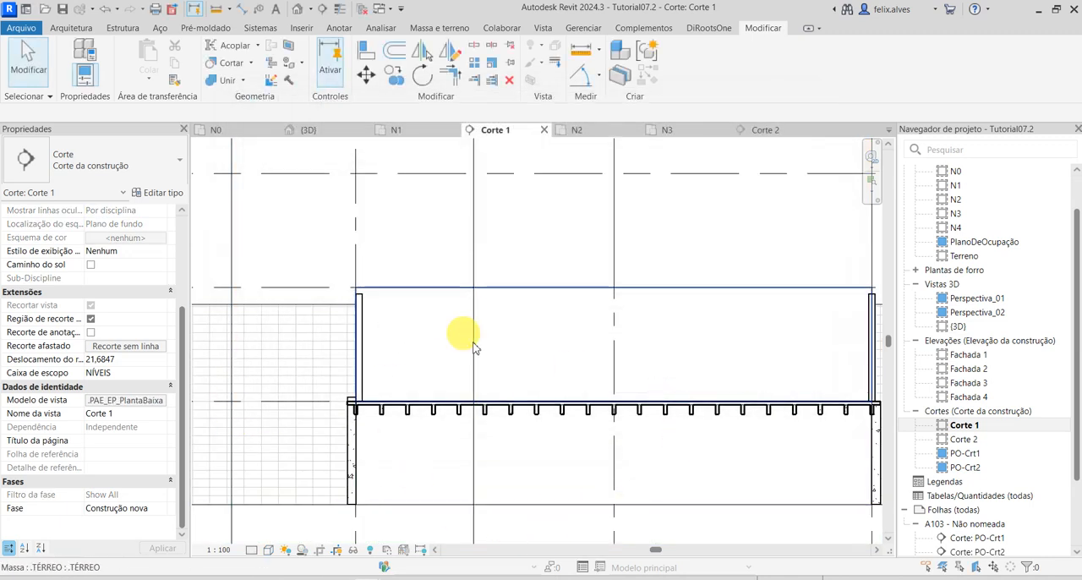
In Corte 1, lower the top of the left .PAE-Parede 20CM wall to the underside of the ribs.
scroll(363, 410, up, 5)
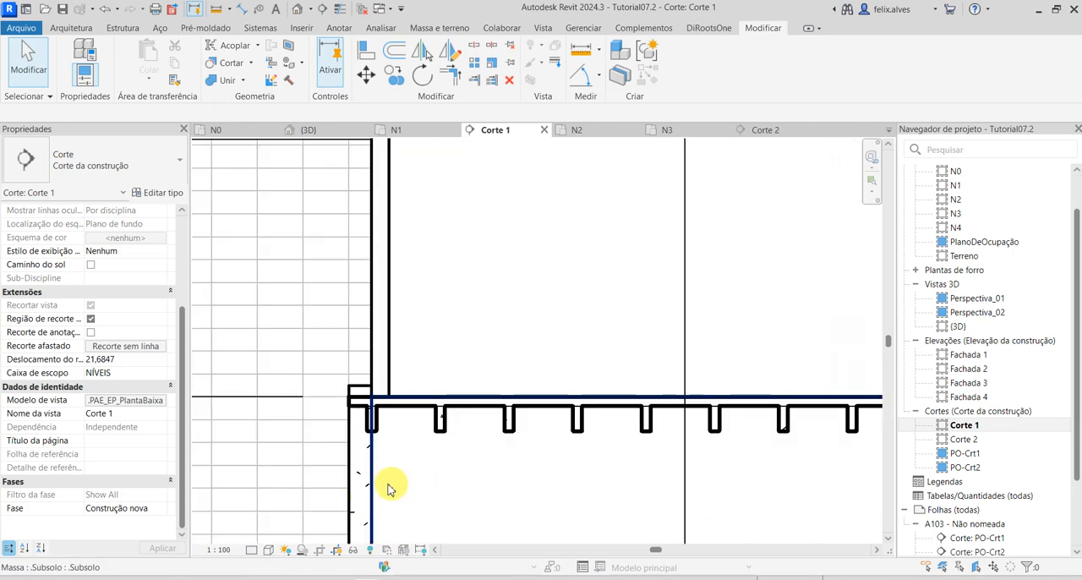
click(358, 496)
drag(357, 380, 367, 434)
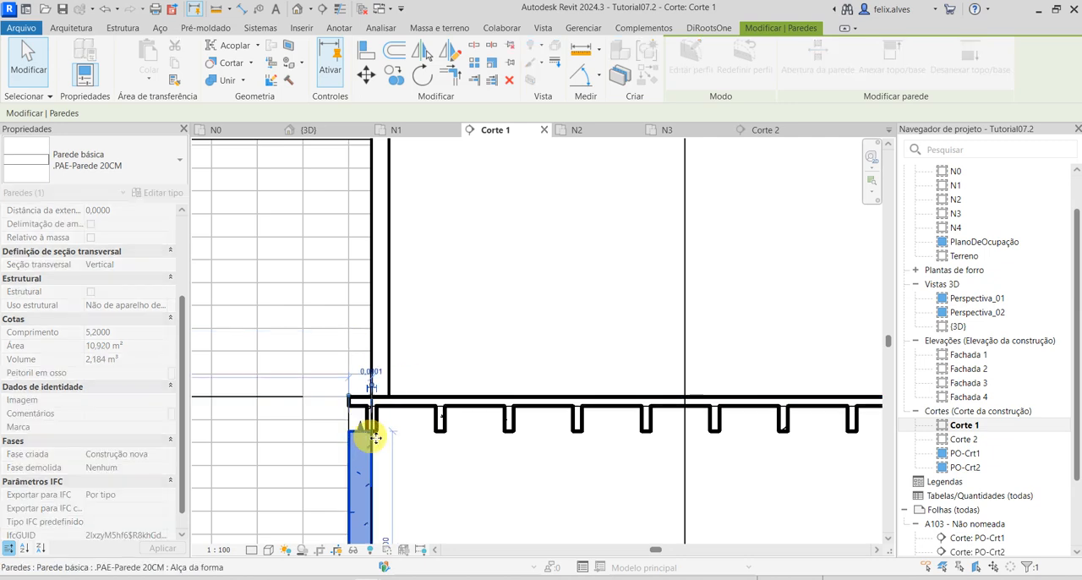
click(443, 479)
scroll(394, 459, down, 3)
scroll(513, 459, down, 2)
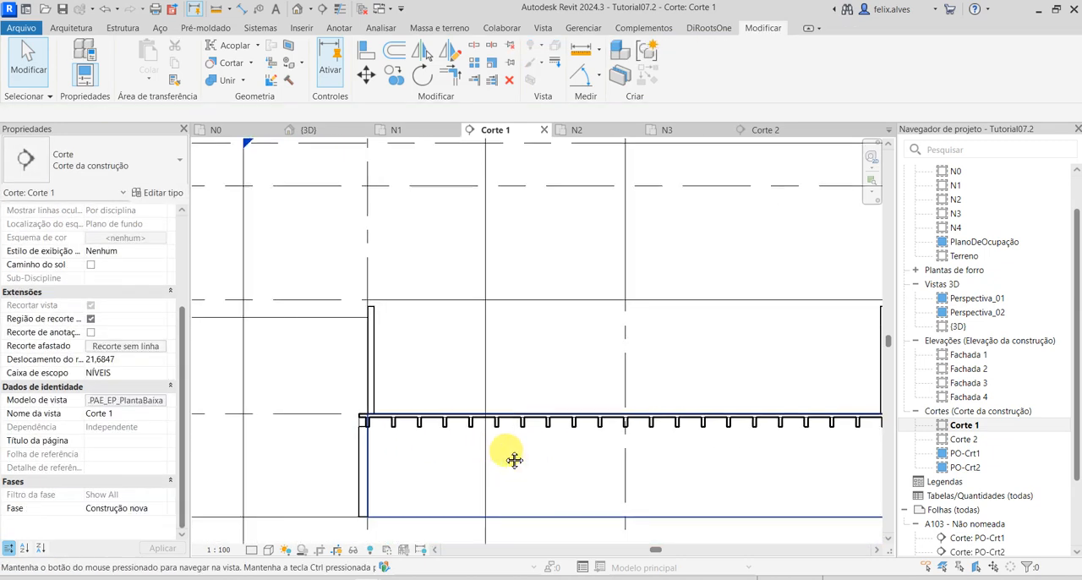
scroll(415, 430, up, 6)
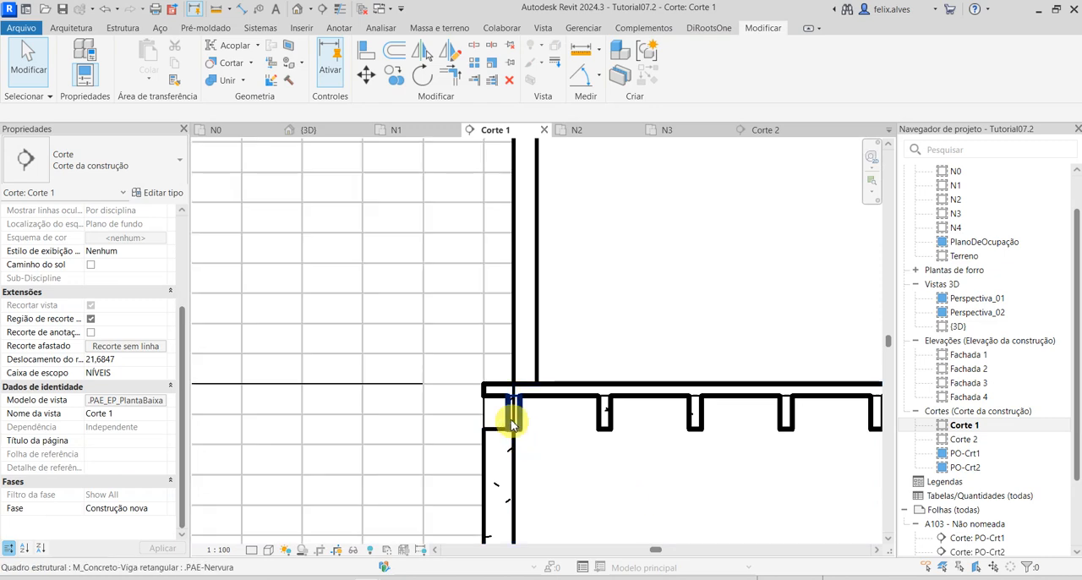
scroll(596, 467, down, 5)
Pull the top of the right lower wall in Corte 1 down below the ribs and deselect it.
middle_drag(852, 495, 333, 428)
scroll(602, 378, up, 1)
scroll(558, 398, up, 5)
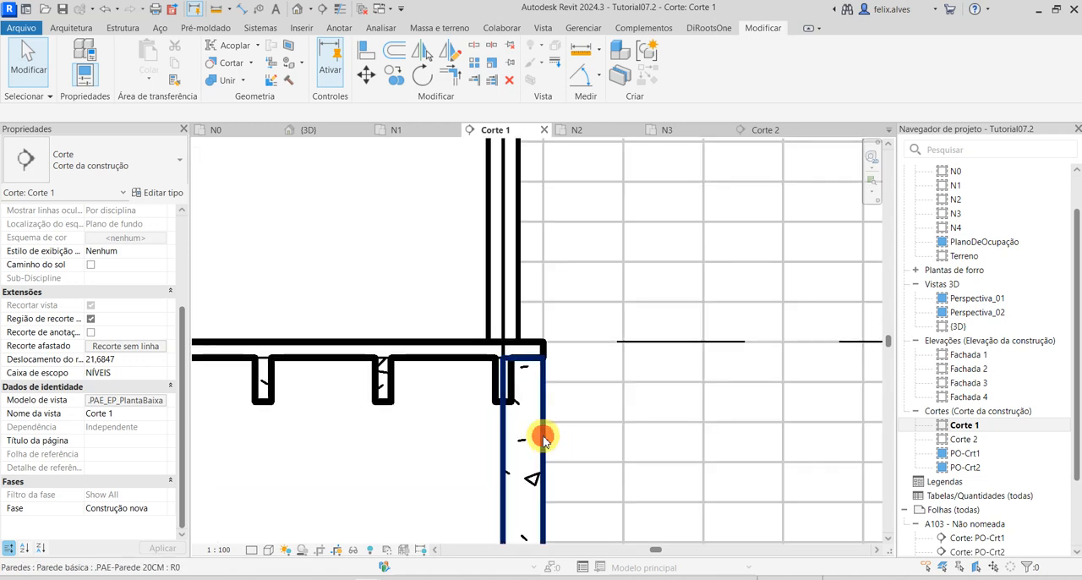
click(542, 436)
drag(525, 363, 518, 434)
key(Escape)
Align the top of the right lower wall to the underside of the .PAE-Nervura ribs and end the Align command.
key(a)
key(l)
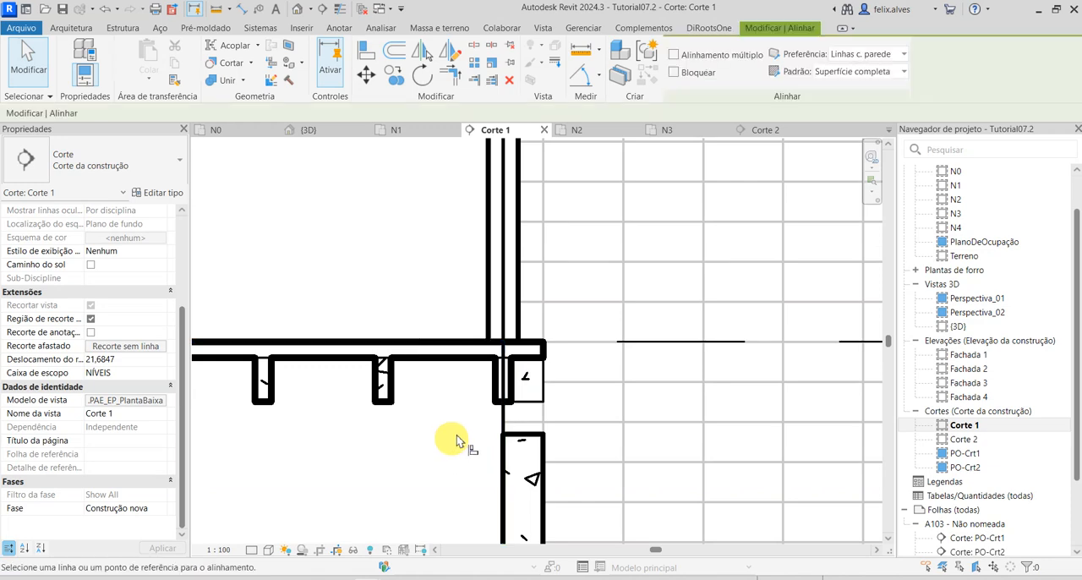
click(529, 407)
key(Escape)
key(Escape)
scroll(478, 454, down, 5)
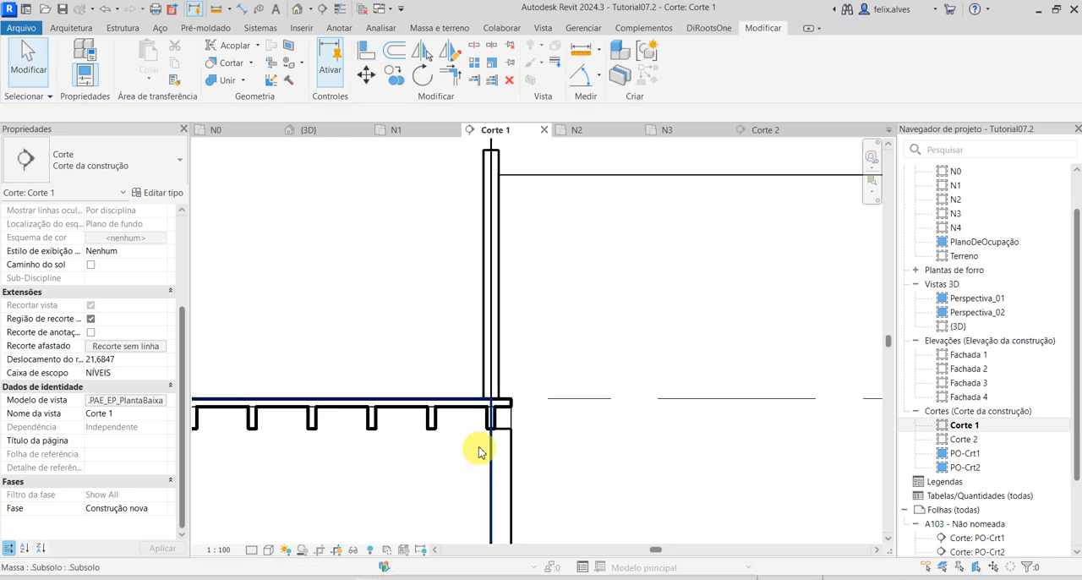
Review the lower walls in Corte 1, return to the {3D} view, and select and deselect the .PAE-Mesa floor.
middle_drag(439, 460, 746, 464)
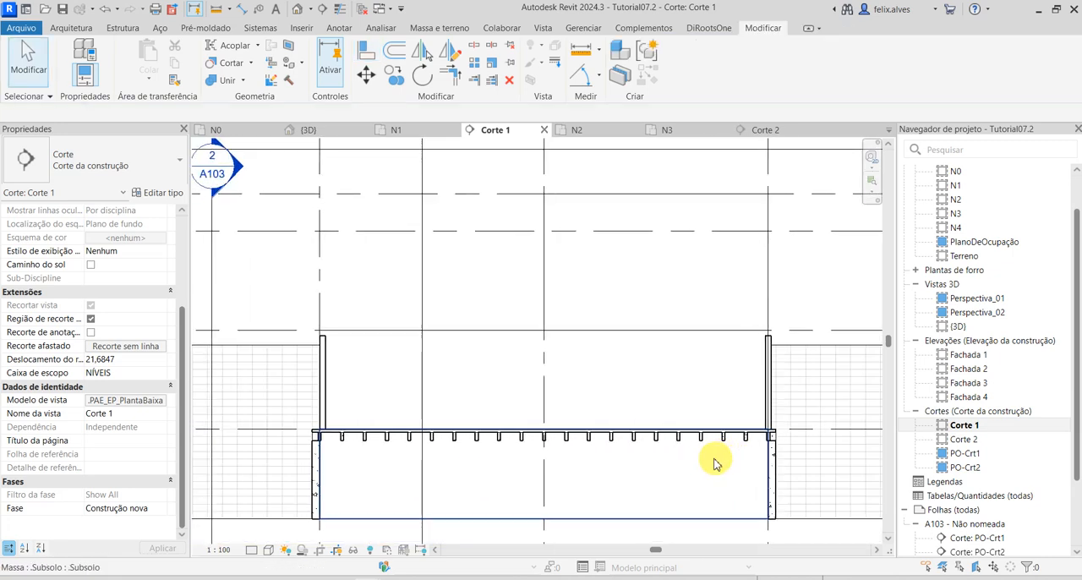
scroll(322, 447, up, 1)
scroll(515, 411, down, 2)
mouse_move(515, 410)
middle_down()
mouse_move(531, 448)
mouse_move(524, 406)
middle_up()
click(318, 133)
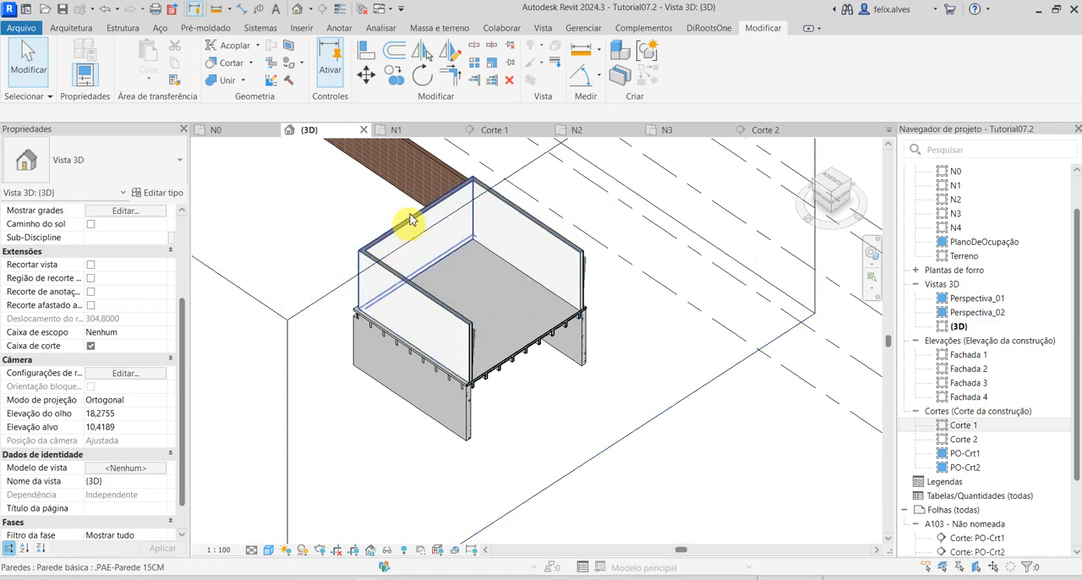
scroll(496, 362, up, 3)
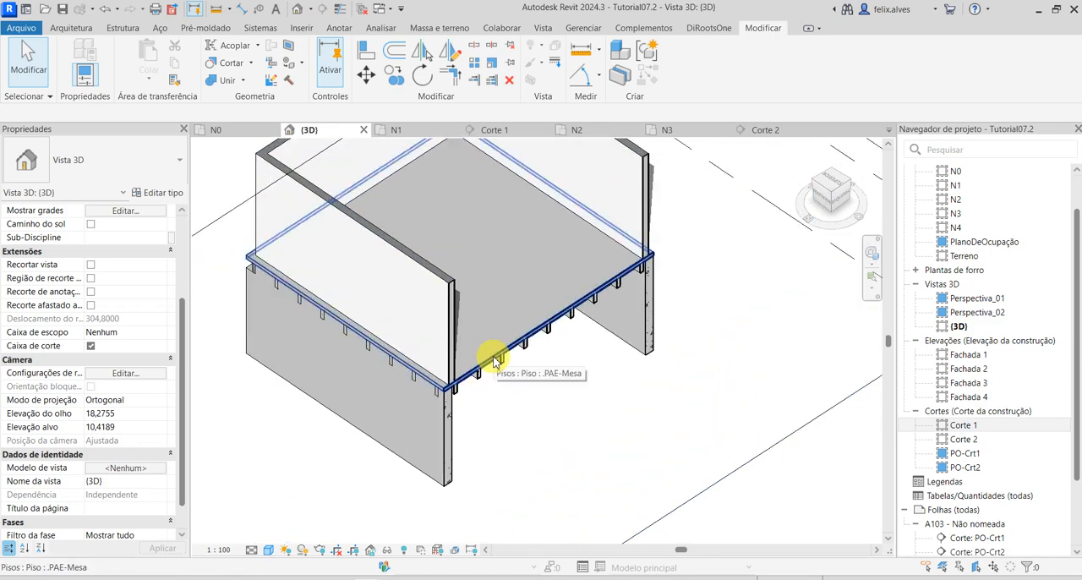
click(495, 360)
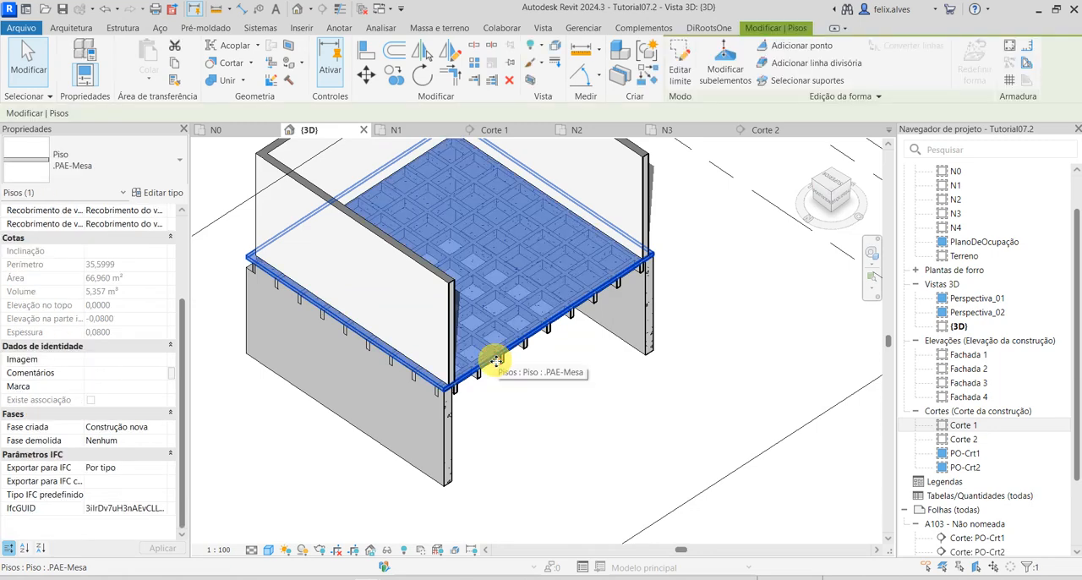
key(Escape)
Select the slab elements with a crossing selection and filter them down to Sistema de viga estrutural only.
drag(574, 437, 483, 258)
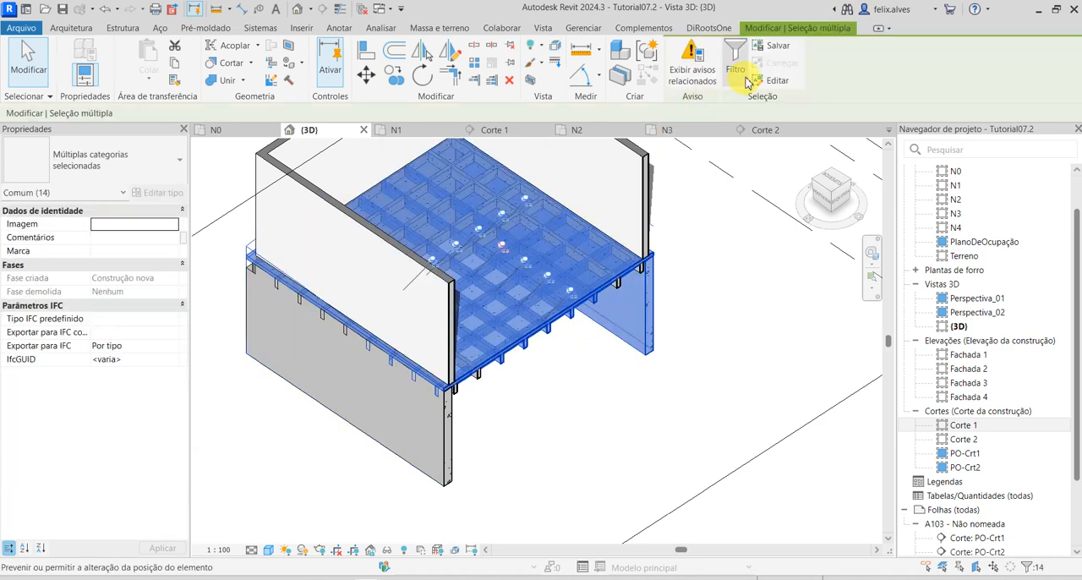
click(738, 60)
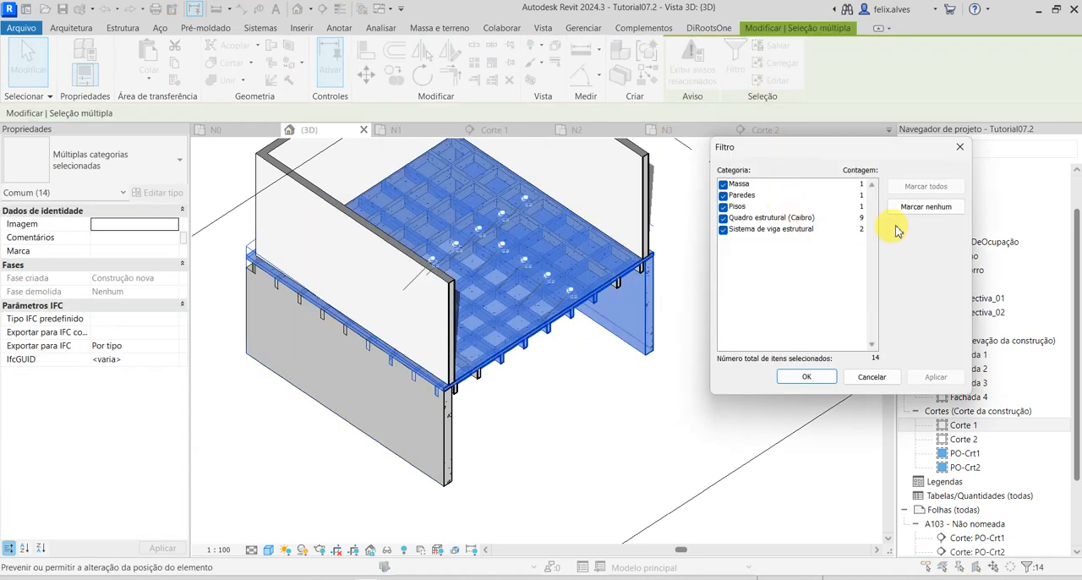
click(922, 211)
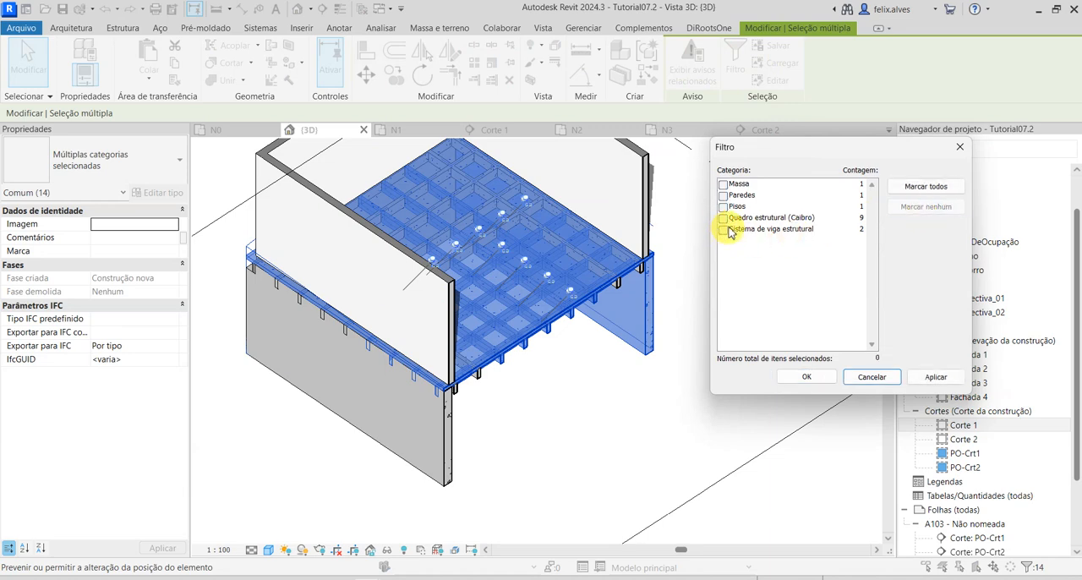
click(724, 230)
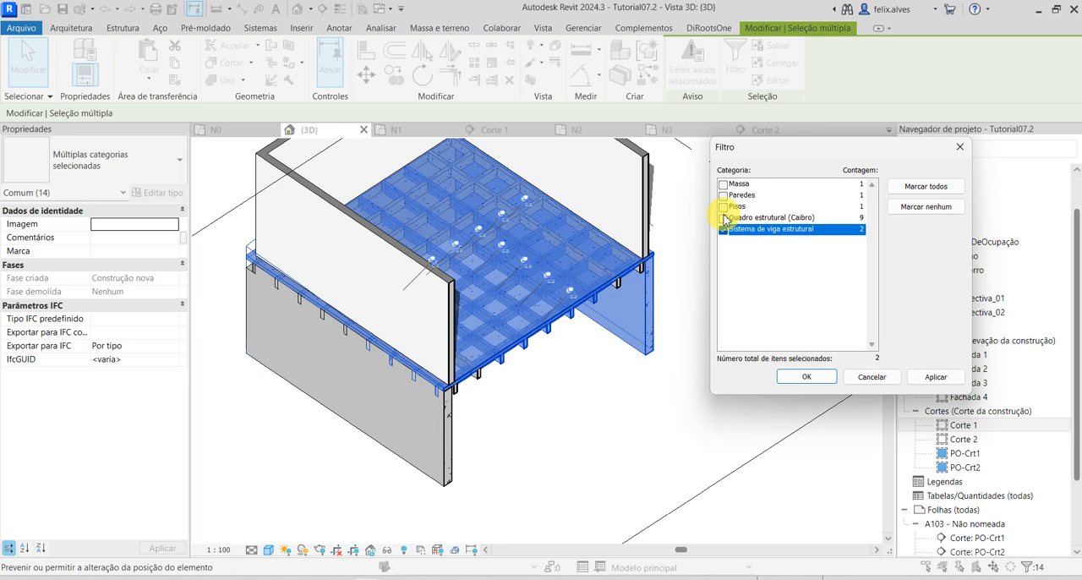
click(724, 219)
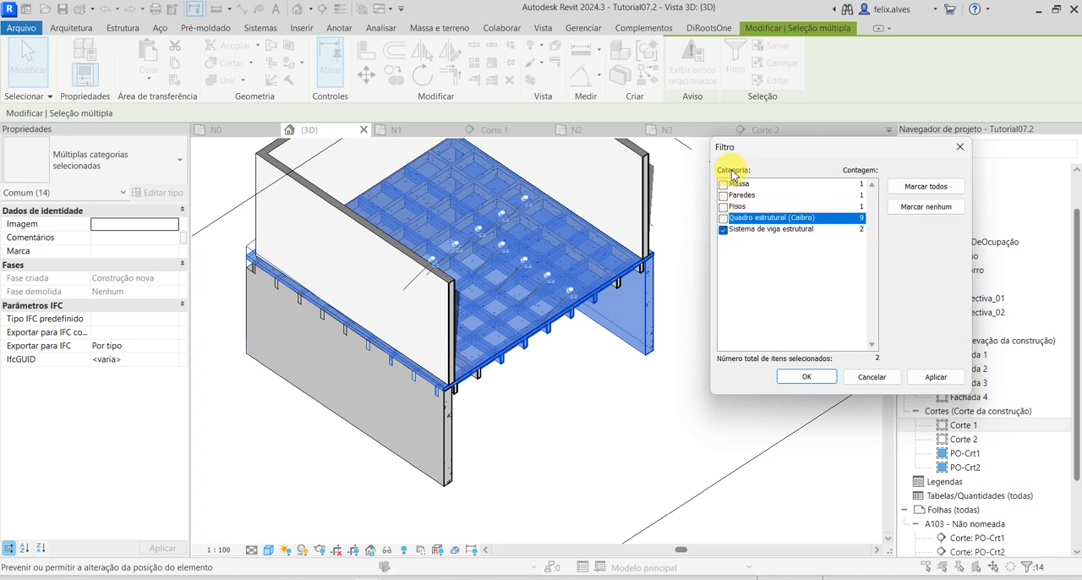
click(923, 381)
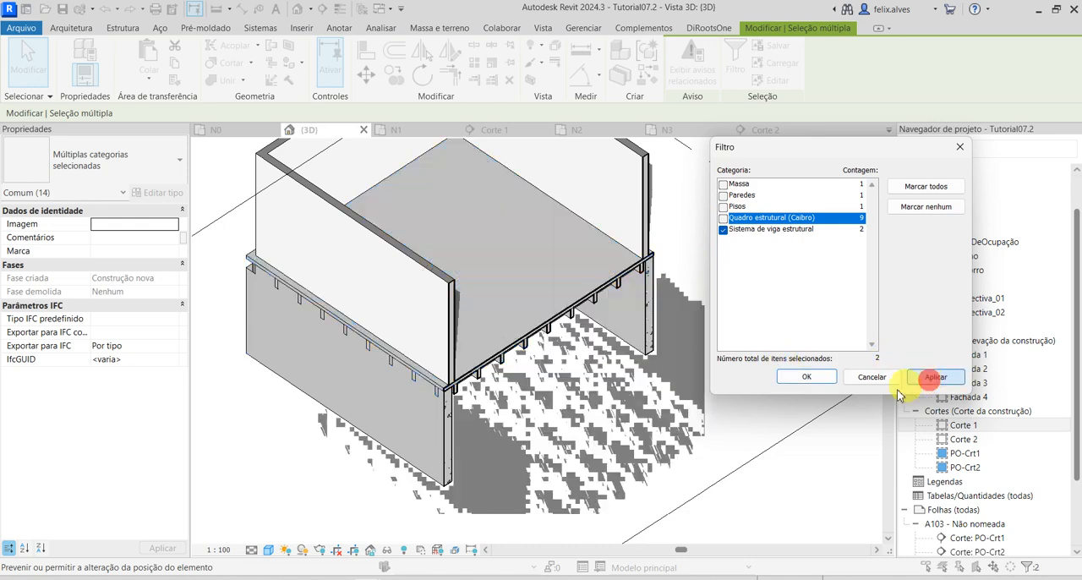
click(807, 375)
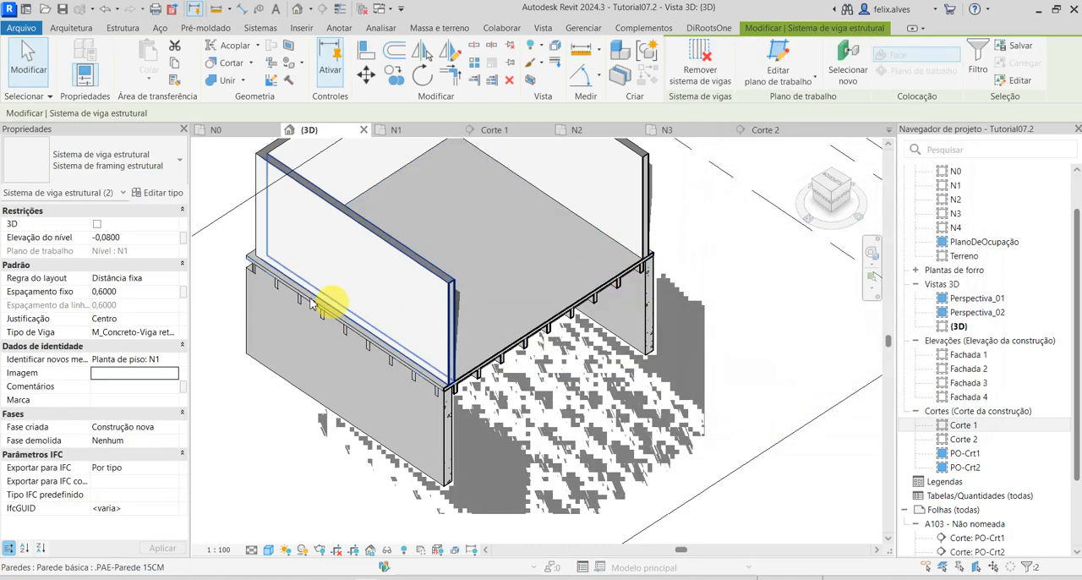
click(395, 77)
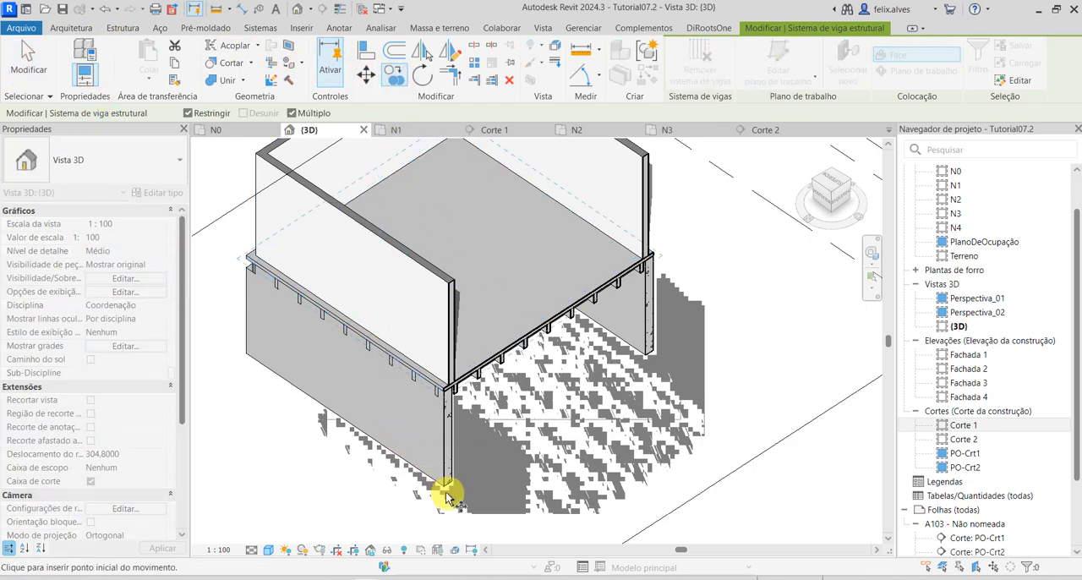
click(503, 130)
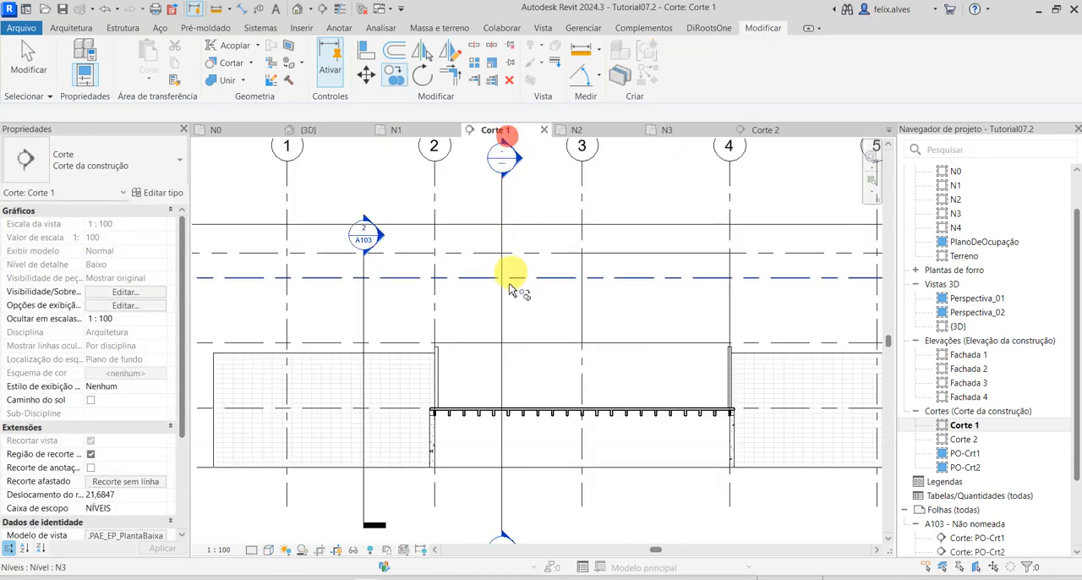
click(435, 461)
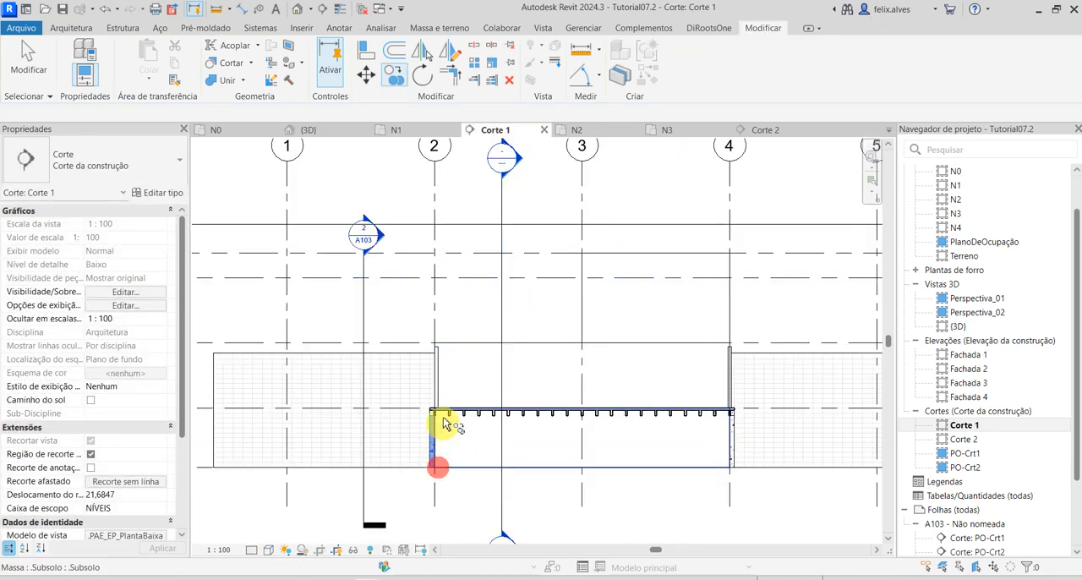
key(Escape)
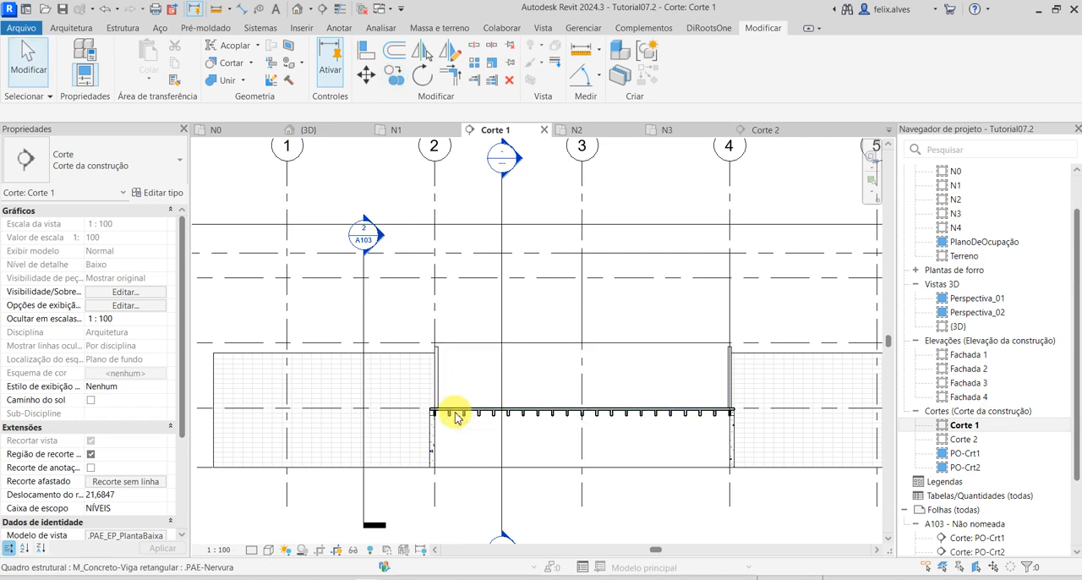
key(Tab)
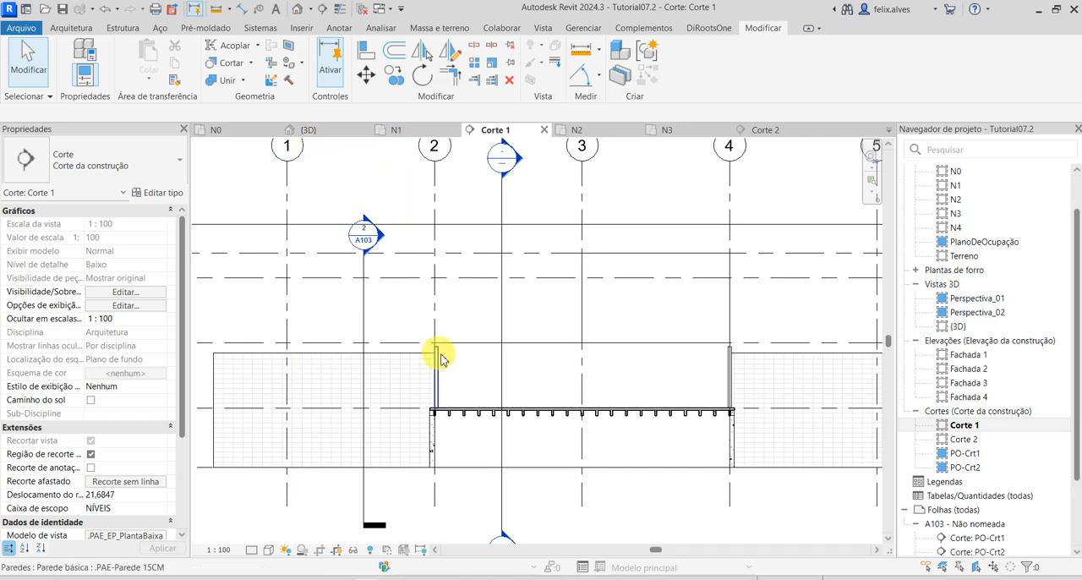
Return to the {3D} view and examine the ribbed slab and its surrounding walls from several sides.
click(328, 132)
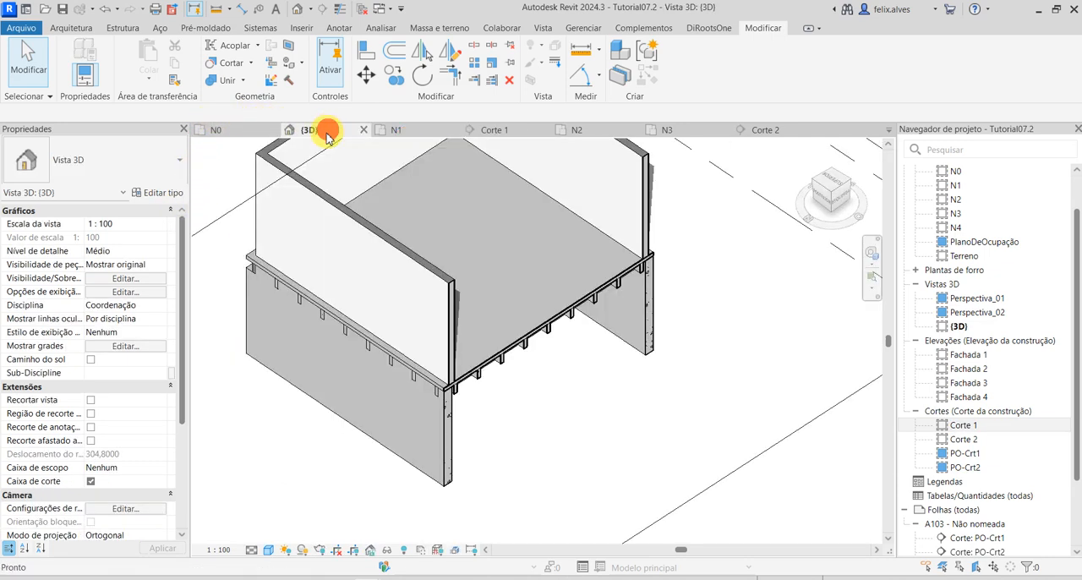
scroll(532, 381, down, 2)
middle_drag(599, 334, 610, 428)
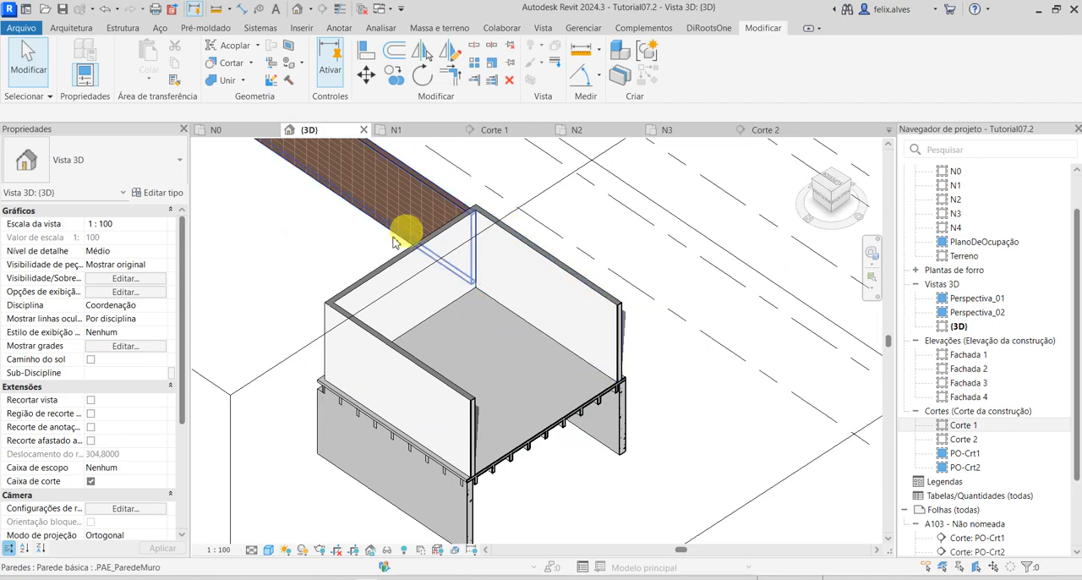
shift+middle_drag(294, 414, 495, 259)
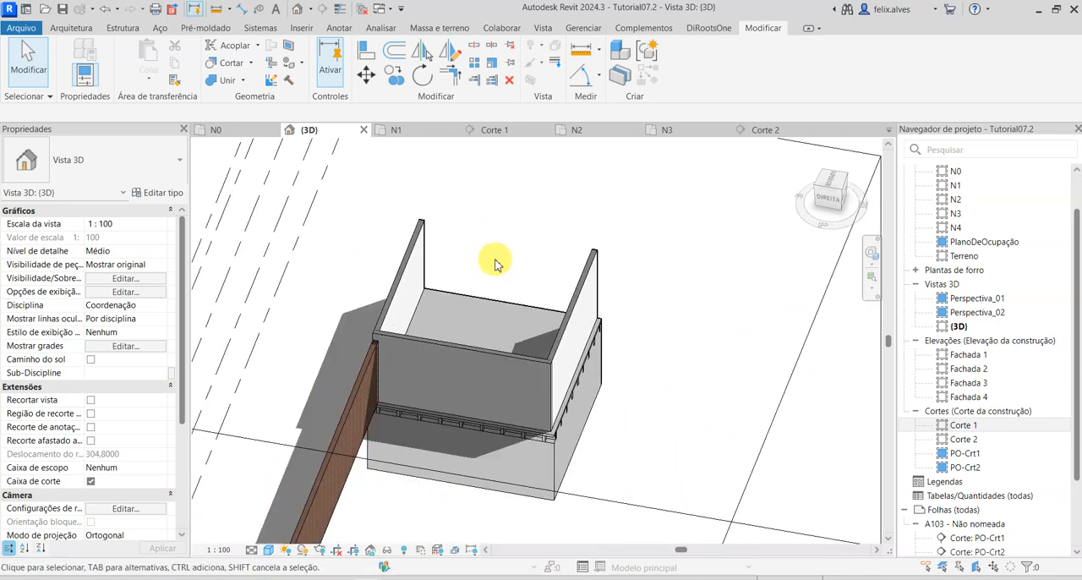
shift+middle_drag(637, 360, 558, 392)
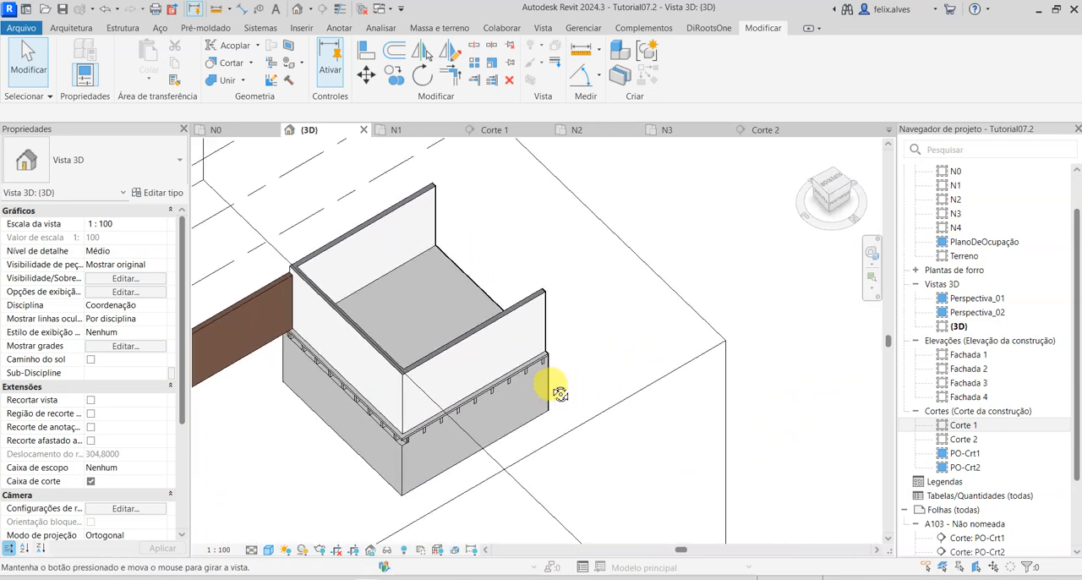
scroll(553, 355, down, 3)
shift+middle_drag(582, 310, 550, 429)
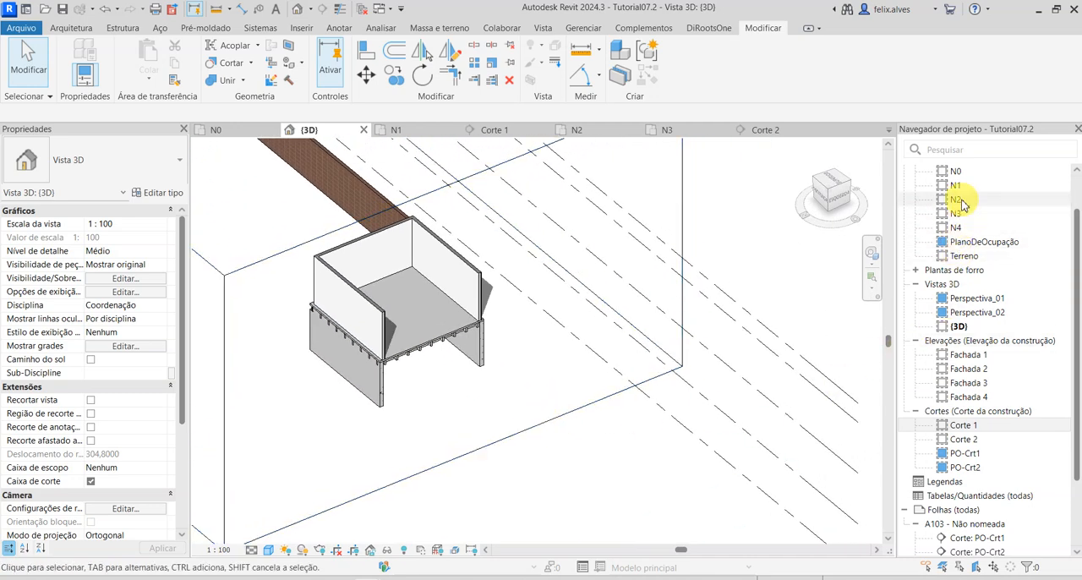
Open floor plan N2 and hide the .TÉRREO mass and its mass floor in this view.
double_click(957, 200)
middle_drag(550, 348, 537, 373)
scroll(121, 431, down, 1)
scroll(121, 431, down, 3)
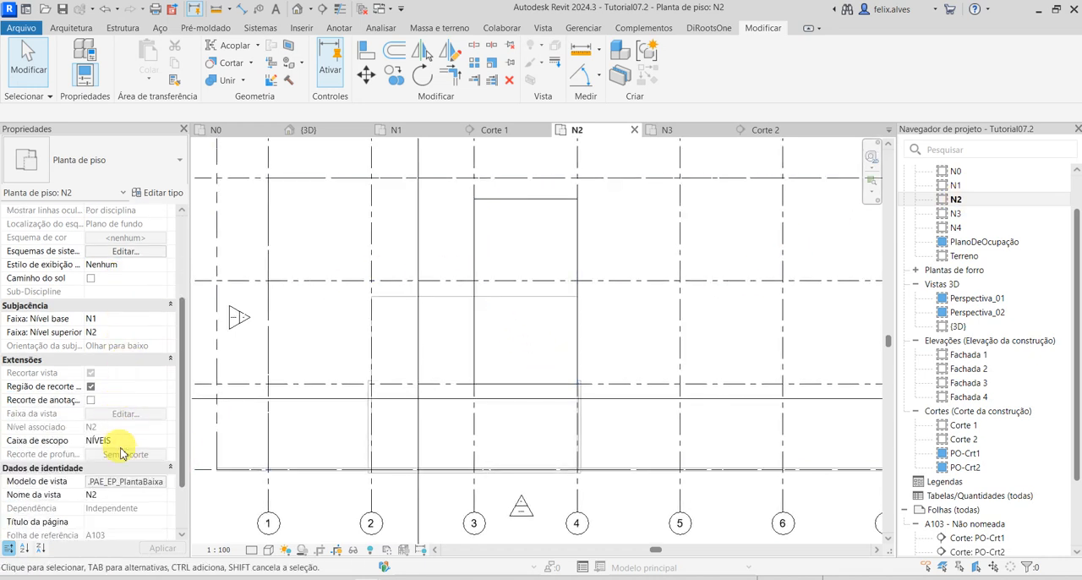
click(431, 296)
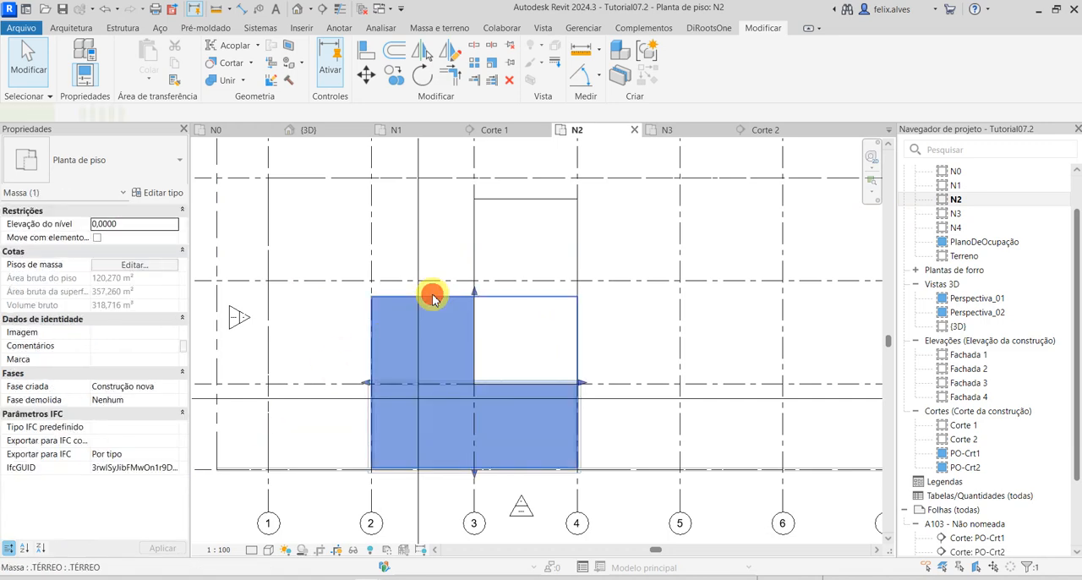
right_click(432, 299)
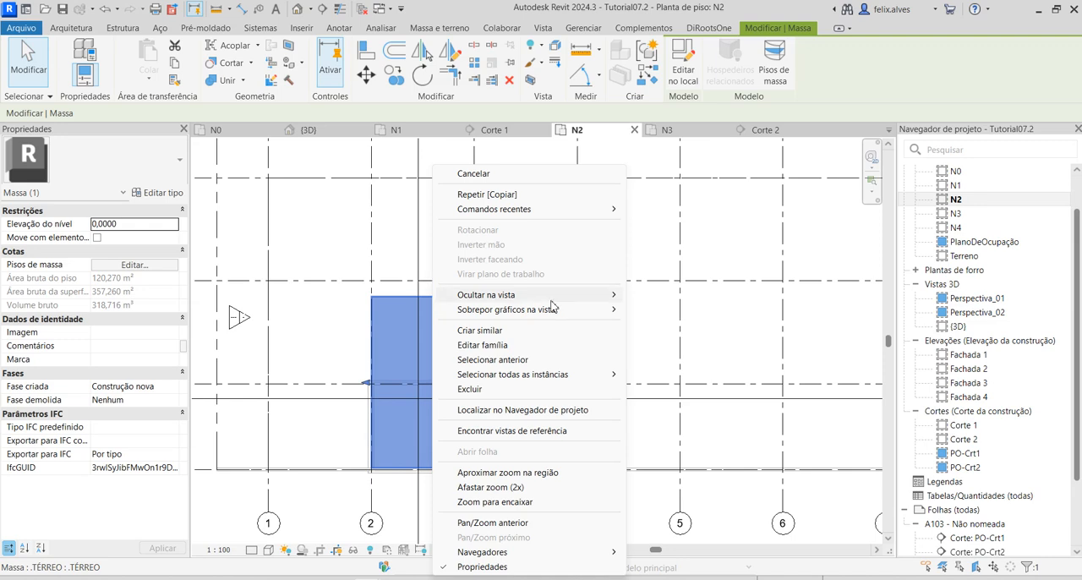
click(672, 296)
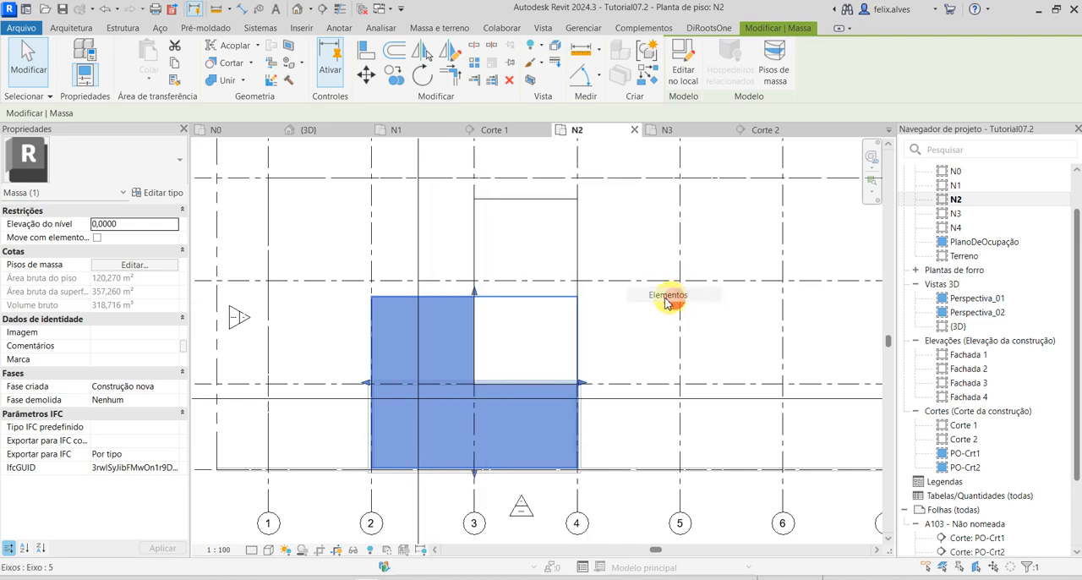
click(446, 300)
right_click(441, 296)
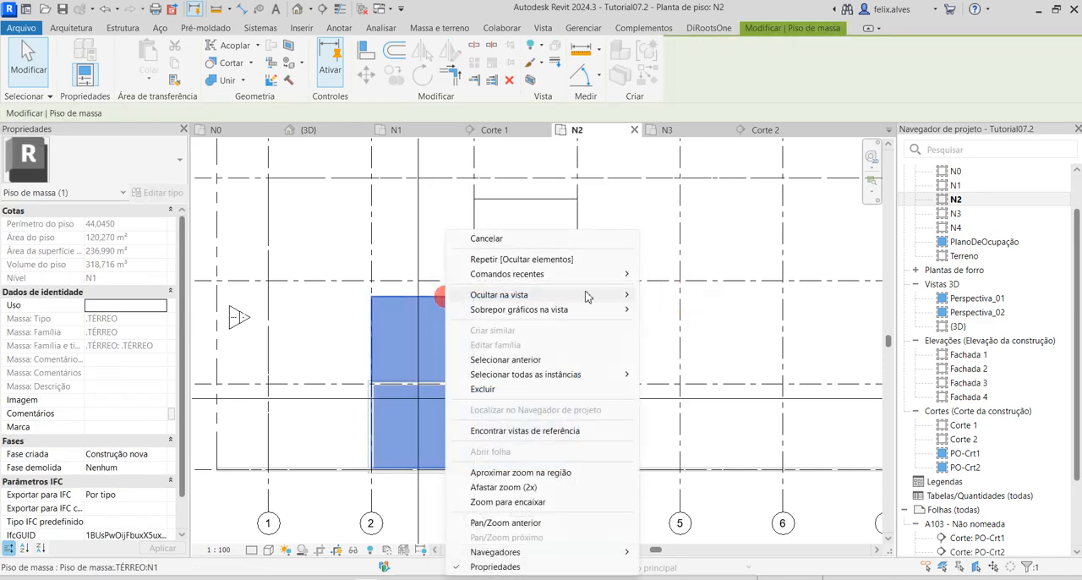
click(681, 295)
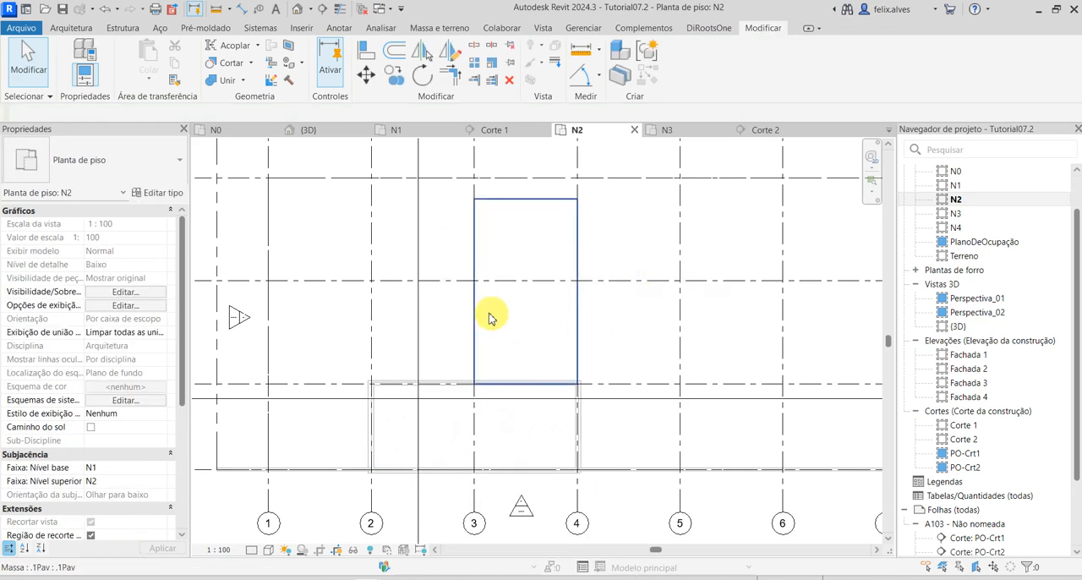
Hide the .1Pav mass and its mass floor in floor plan N2.
click(520, 209)
right_click(525, 202)
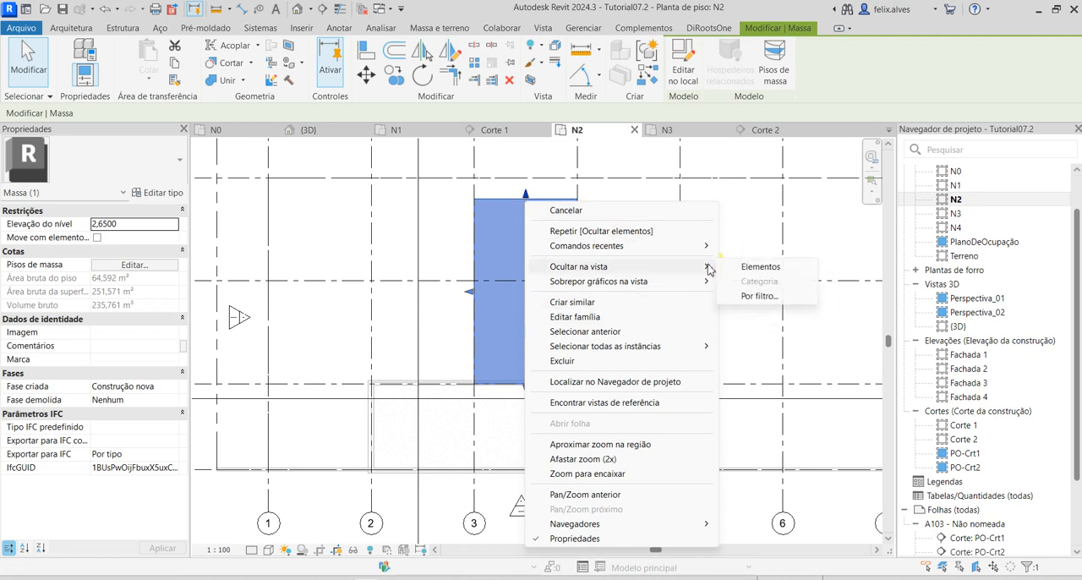
click(755, 268)
click(550, 203)
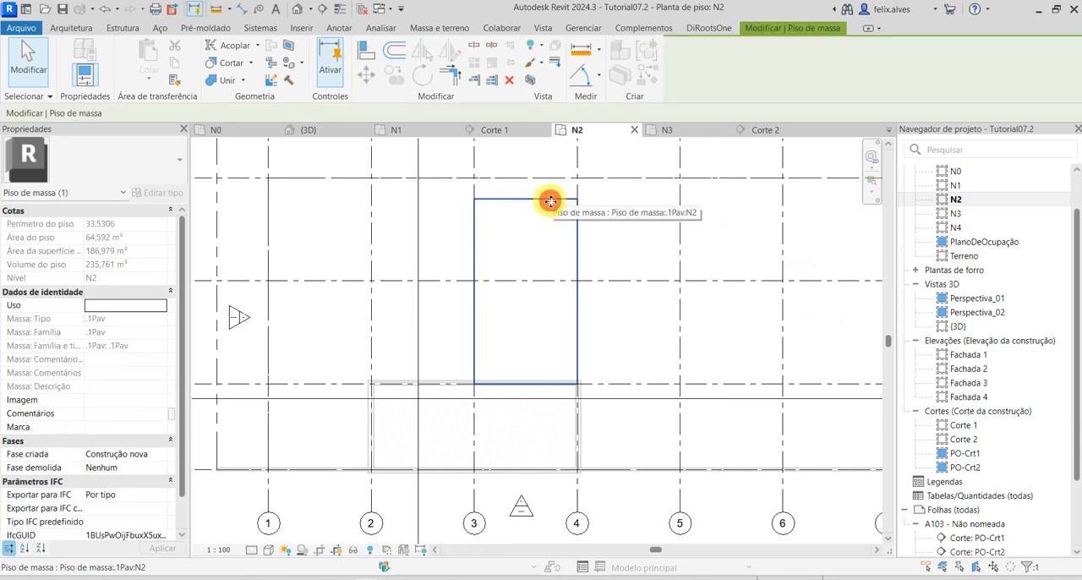
right_click(549, 202)
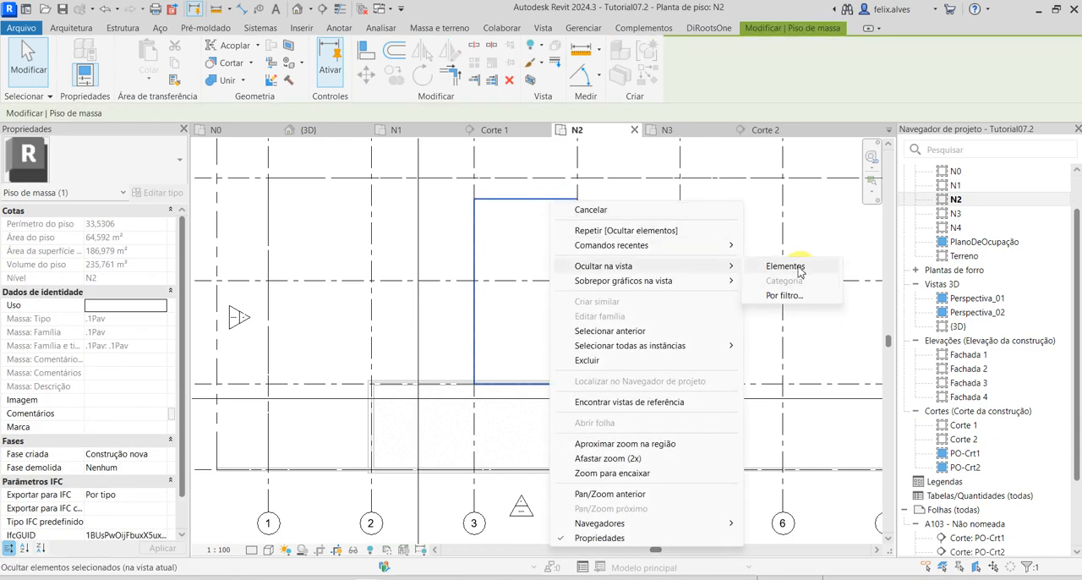
click(785, 266)
Start a structural beam system on N2 and sketch its rectangular boundary between opposite outer corners of the .PAE-Parede 15CM wall outline.
scroll(418, 449, up, 3)
middle_drag(380, 410, 466, 305)
middle_drag(460, 416, 413, 414)
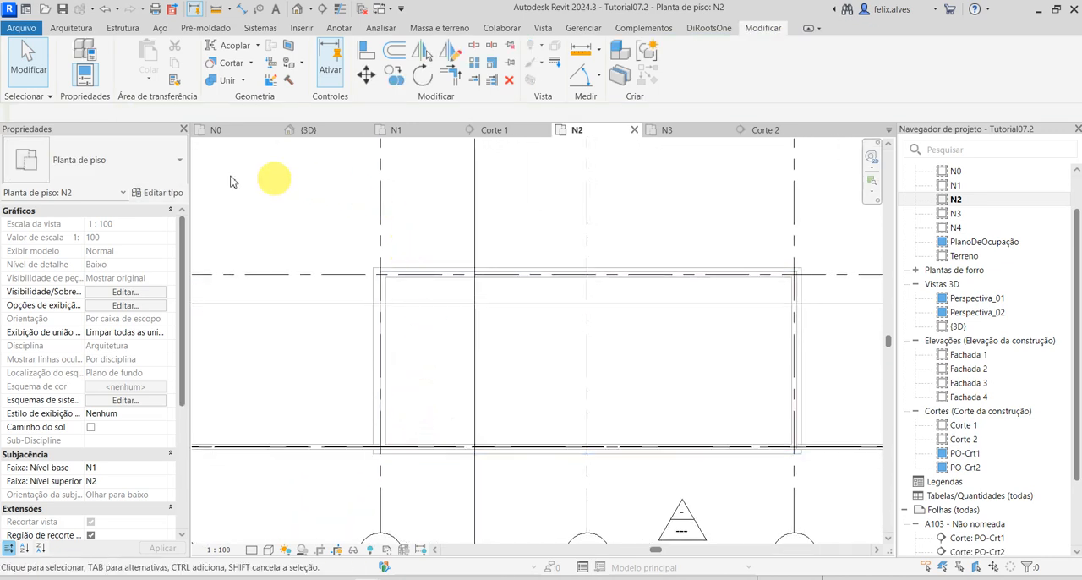
click(83, 29)
click(128, 30)
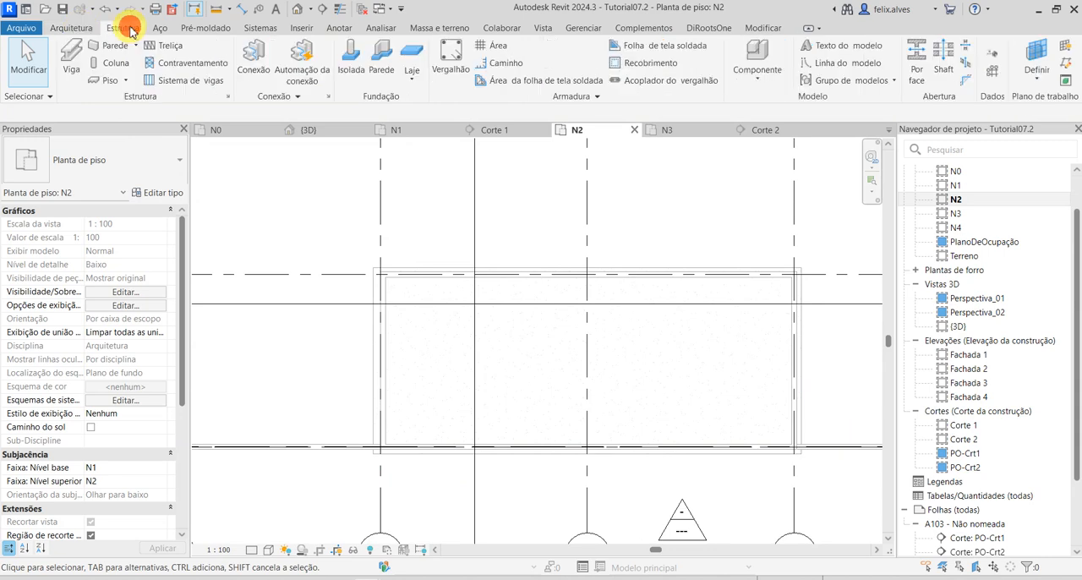
click(178, 81)
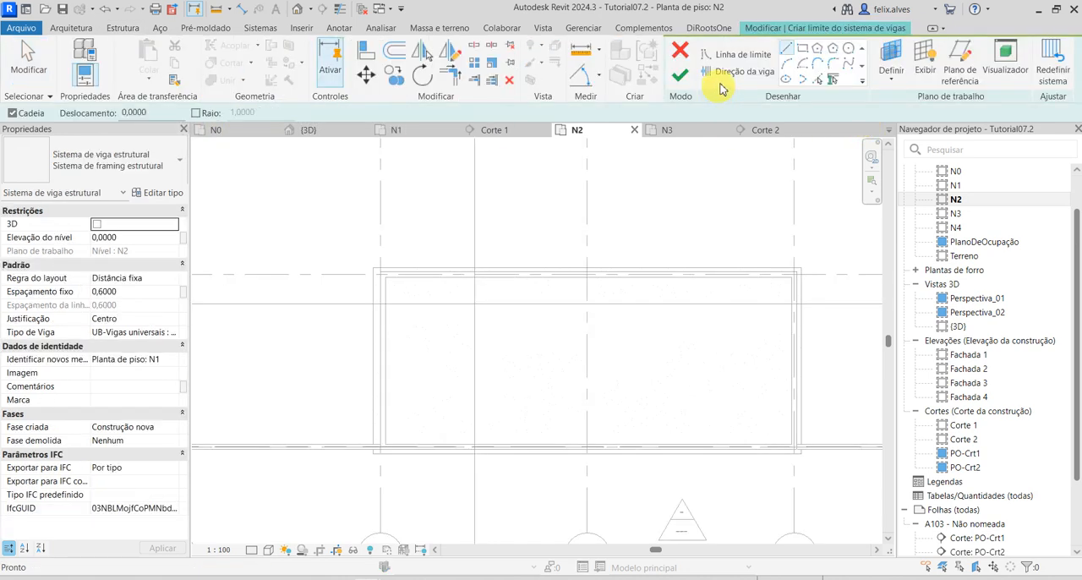
click(801, 49)
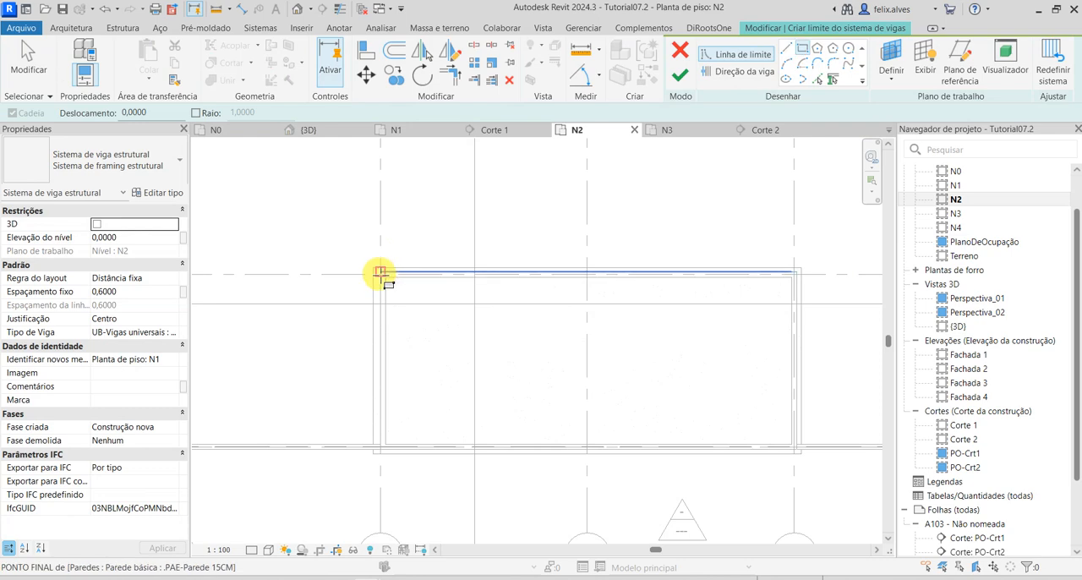
scroll(380, 273, up, 3)
click(391, 279)
scroll(474, 426, down, 3)
middle_drag(461, 417, 358, 281)
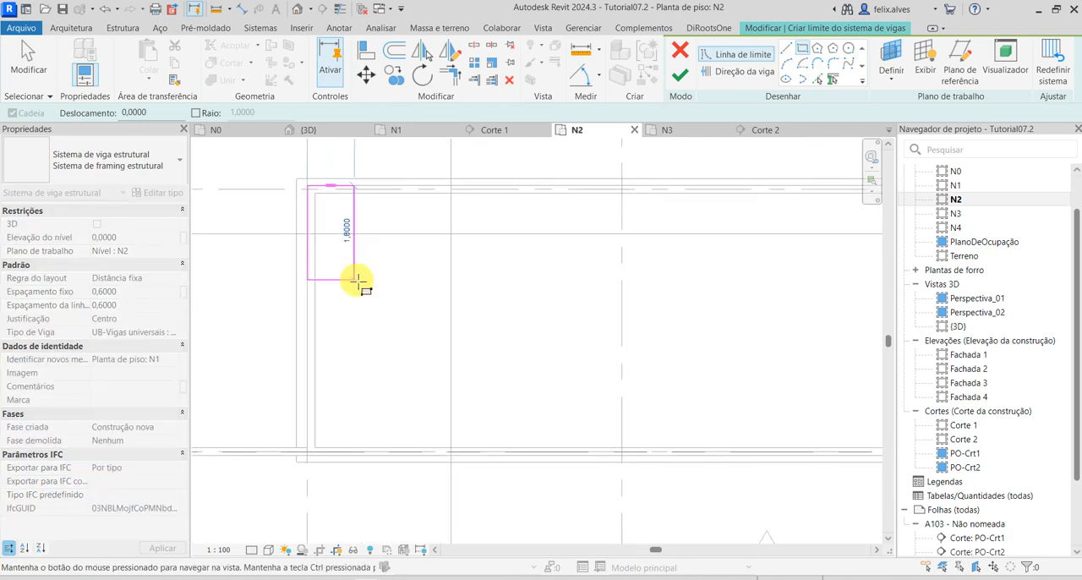
scroll(356, 280, down, 1)
scroll(414, 372, down, 1)
scroll(765, 423, up, 4)
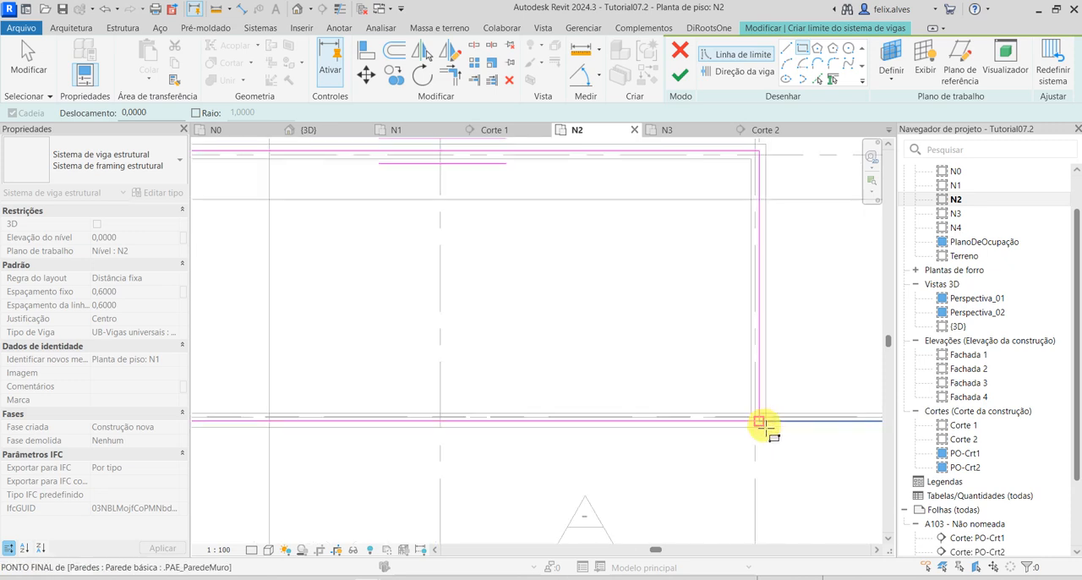
click(761, 420)
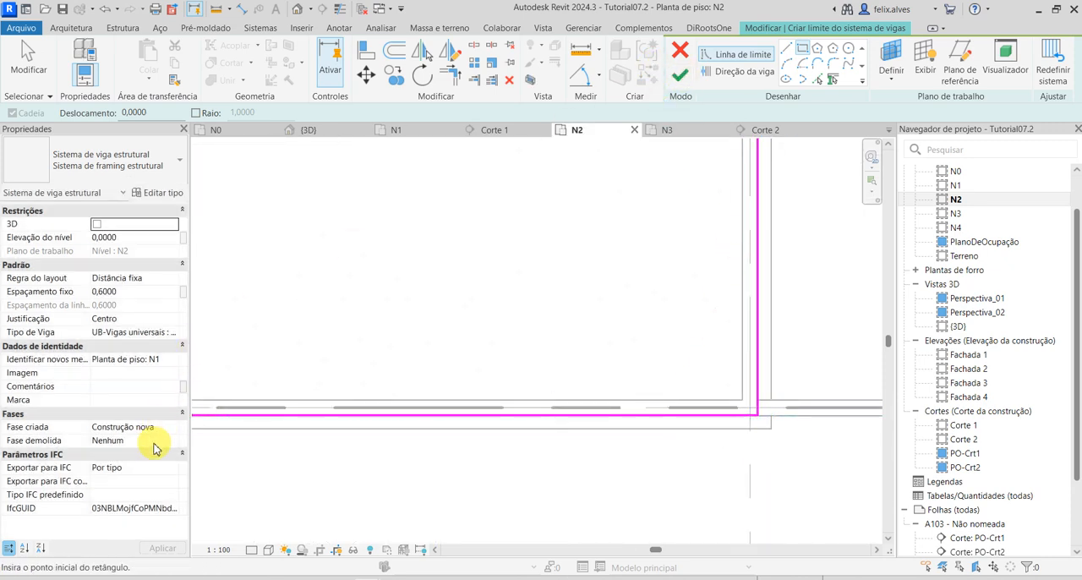
Set the beam system's beam type to M_Concreto-Viga retangular : .PAE-Nervura.
click(175, 333)
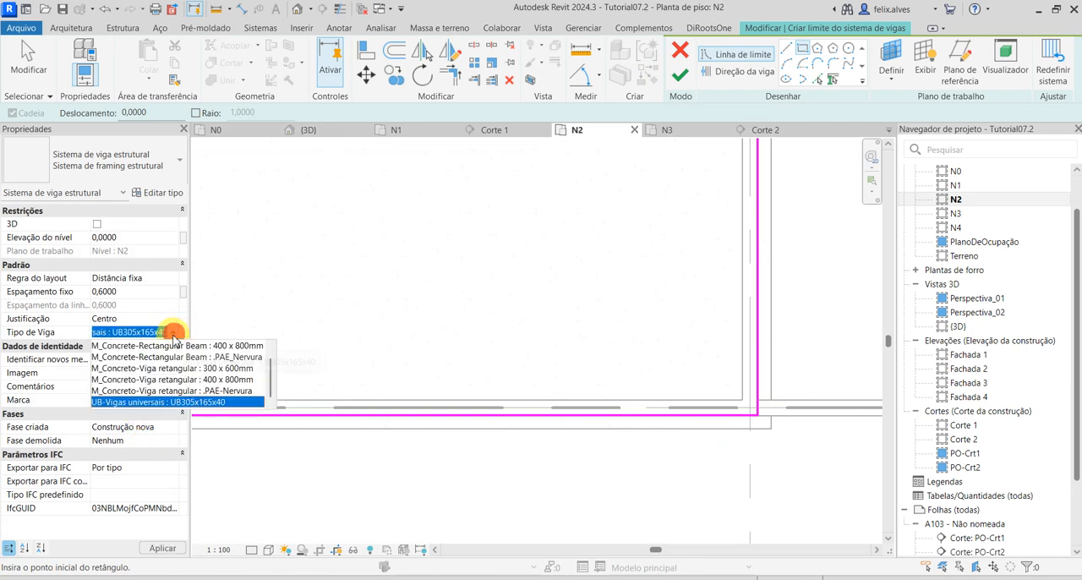
click(187, 393)
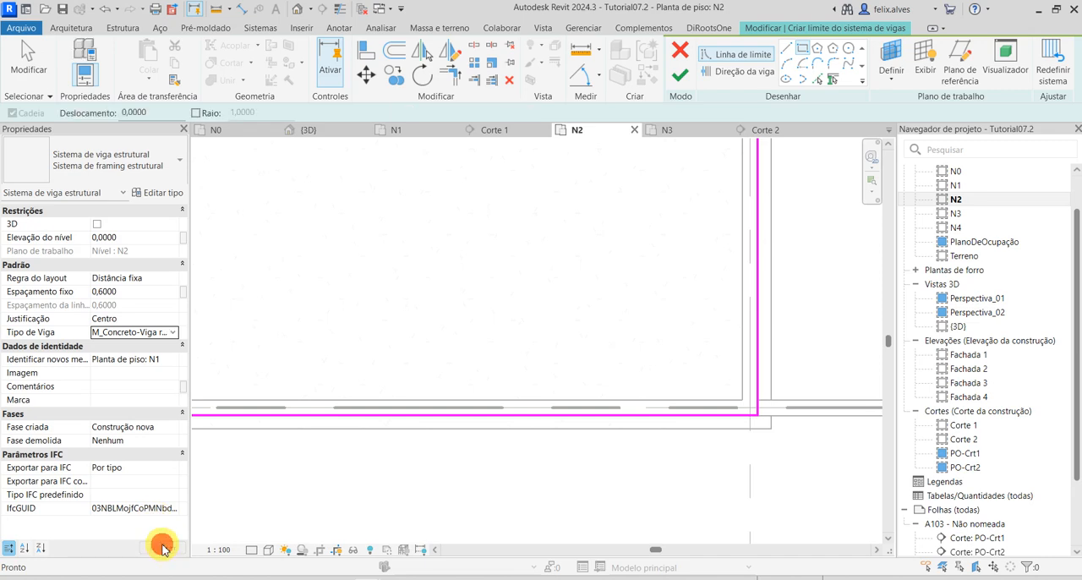
Finish the beam system sketch on N2 to generate its ribs, and deselect the system.
click(677, 82)
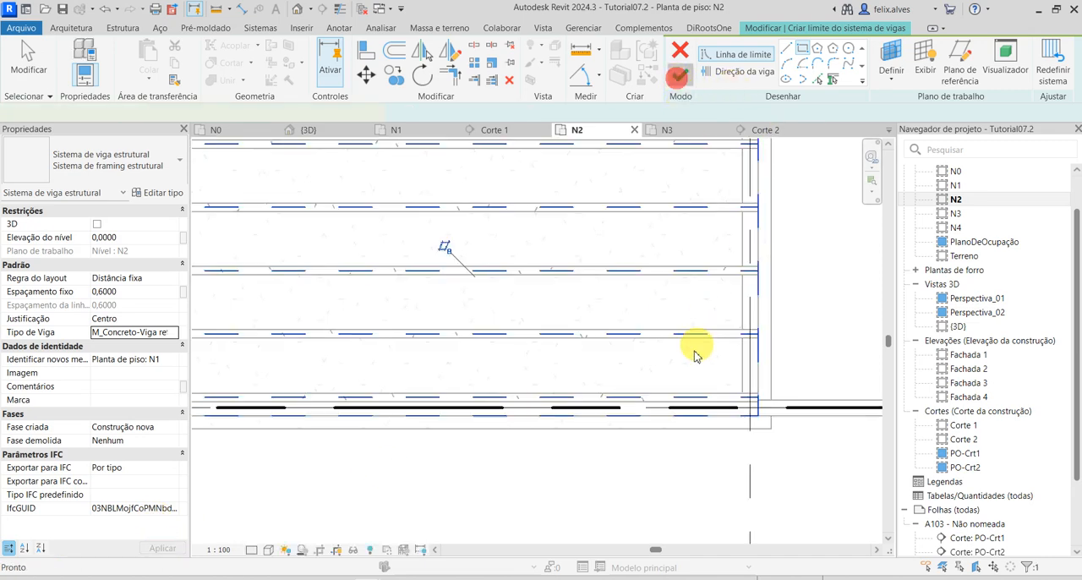
scroll(683, 380, down, 2)
scroll(663, 453, down, 1)
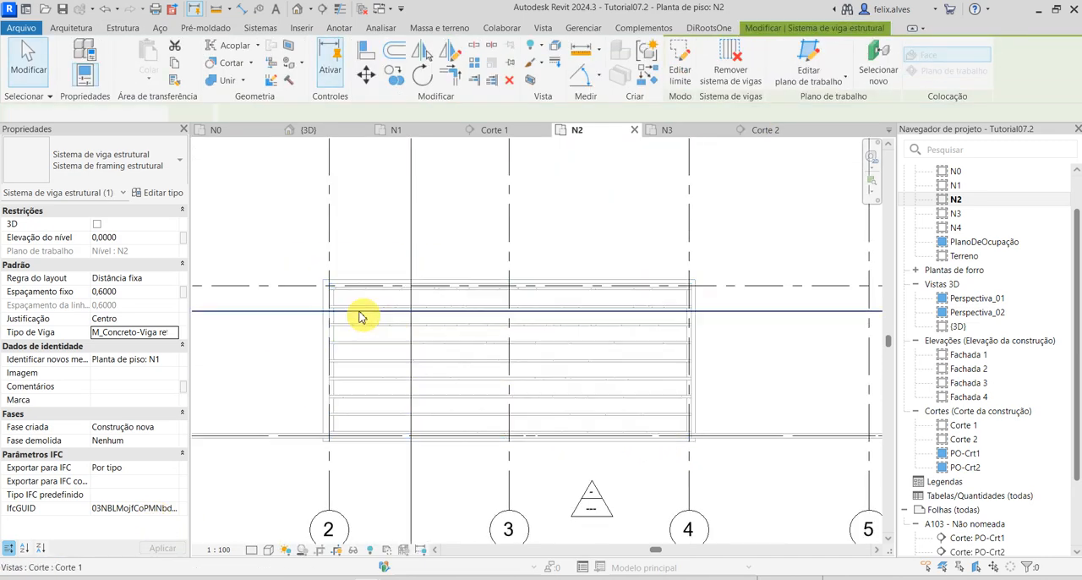
key(Escape)
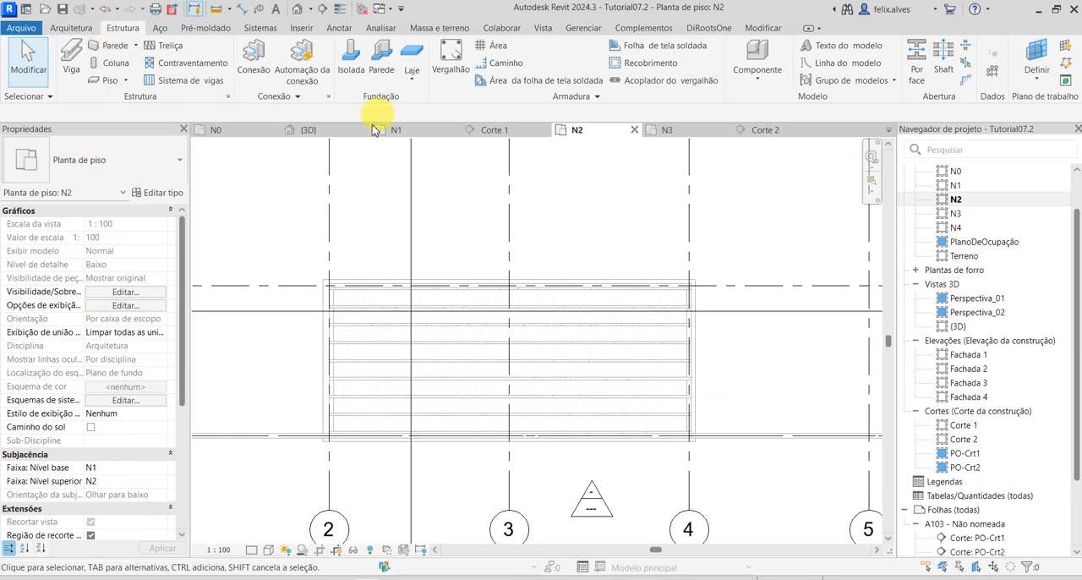
Open the {3D} view and examine the ribs where they meet the tops of the upper-storey .PAE-Parede 15CM walls.
click(324, 130)
shift+middle_drag(397, 393, 510, 332)
scroll(290, 319, up, 4)
shift+middle_drag(563, 396, 380, 309)
shift+middle_drag(501, 208, 387, 244)
scroll(410, 189, up, 5)
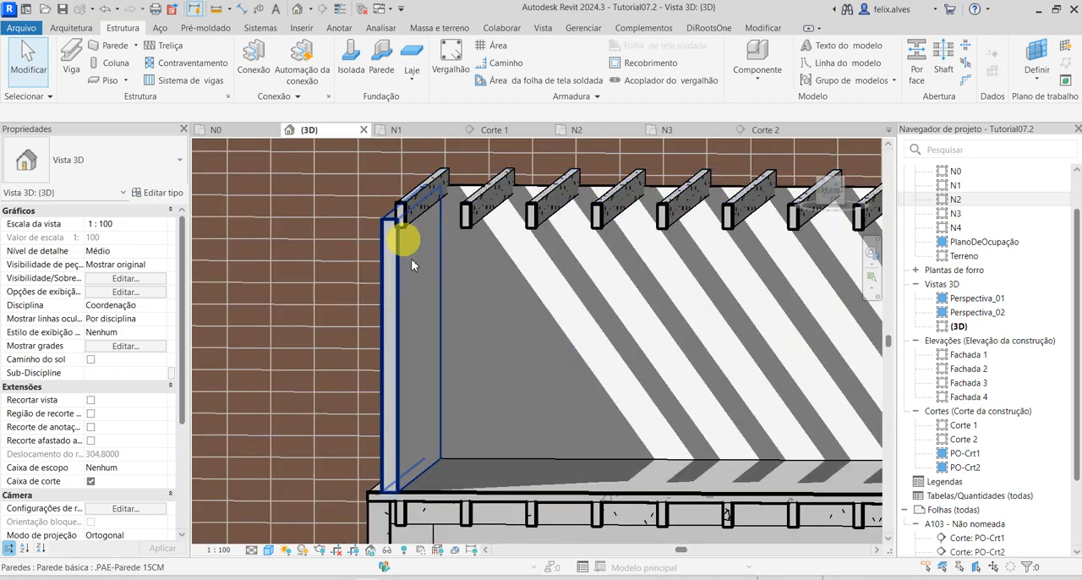
scroll(404, 234, down, 4)
Hide the ground-floor .PAE-Parede 20CM side wall in the 3D view to expose the rib ends under the N1 slab.
shift+middle_drag(766, 506, 718, 410)
click(691, 387)
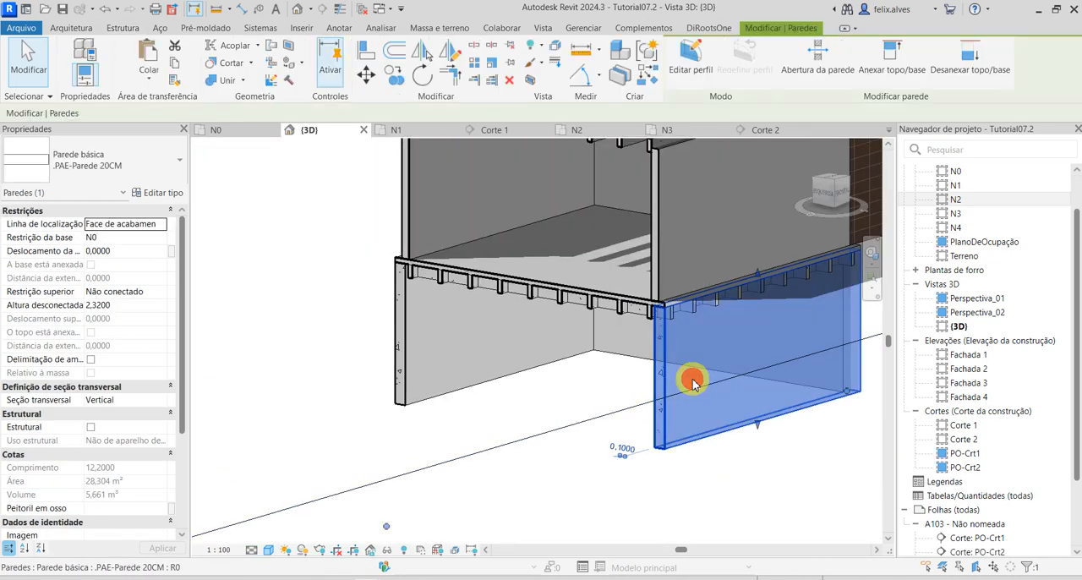
right_click(695, 375)
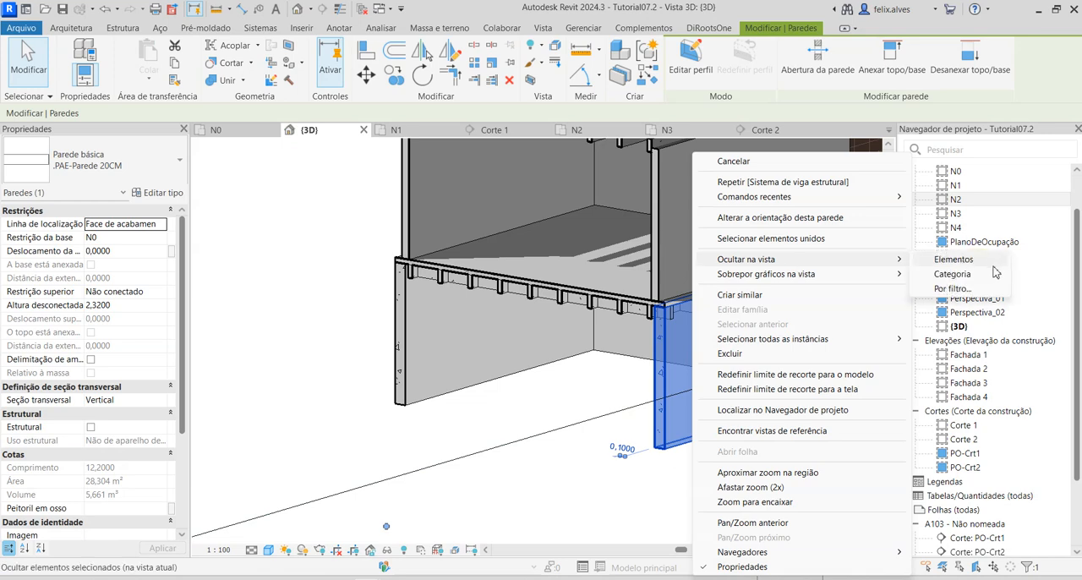
click(959, 263)
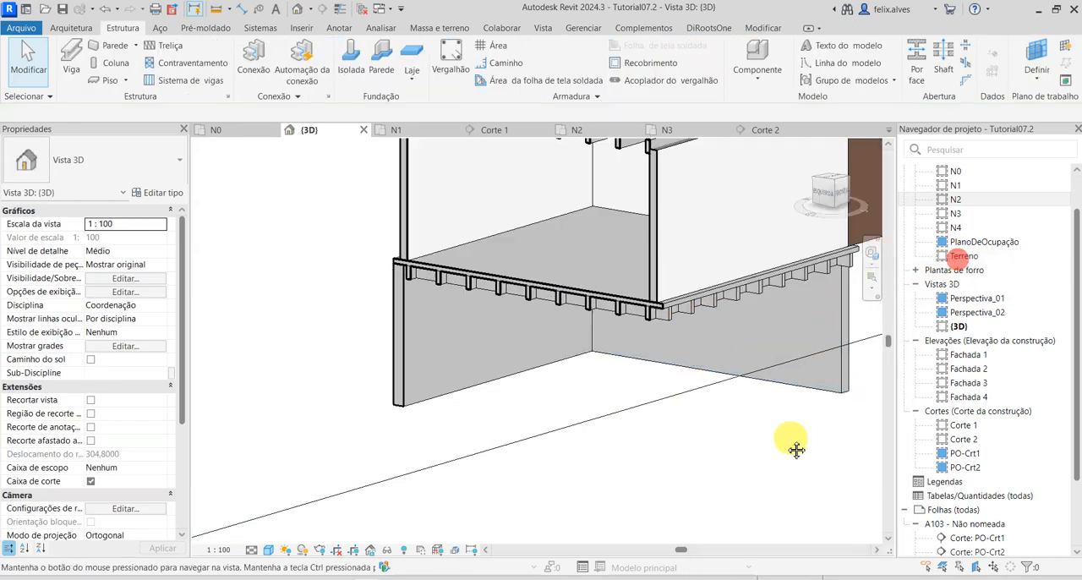
shift+middle_drag(792, 442, 413, 440)
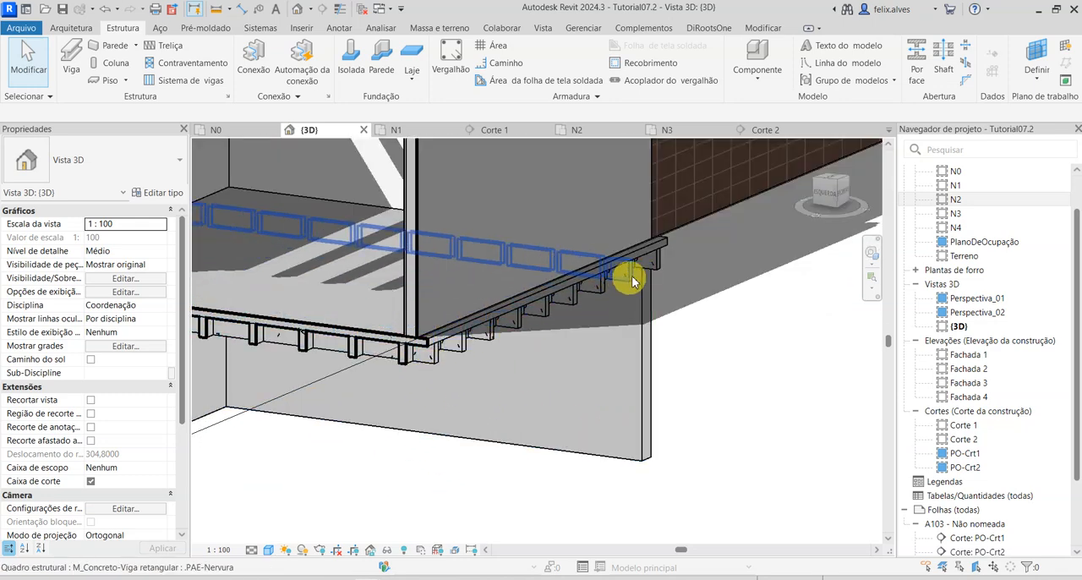
shift+middle_drag(427, 348, 480, 462)
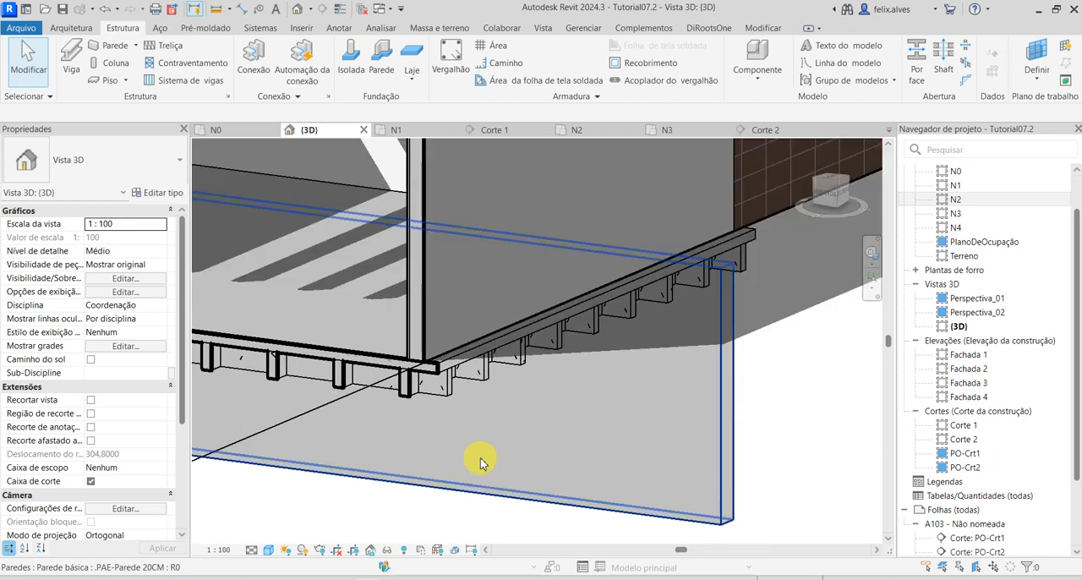
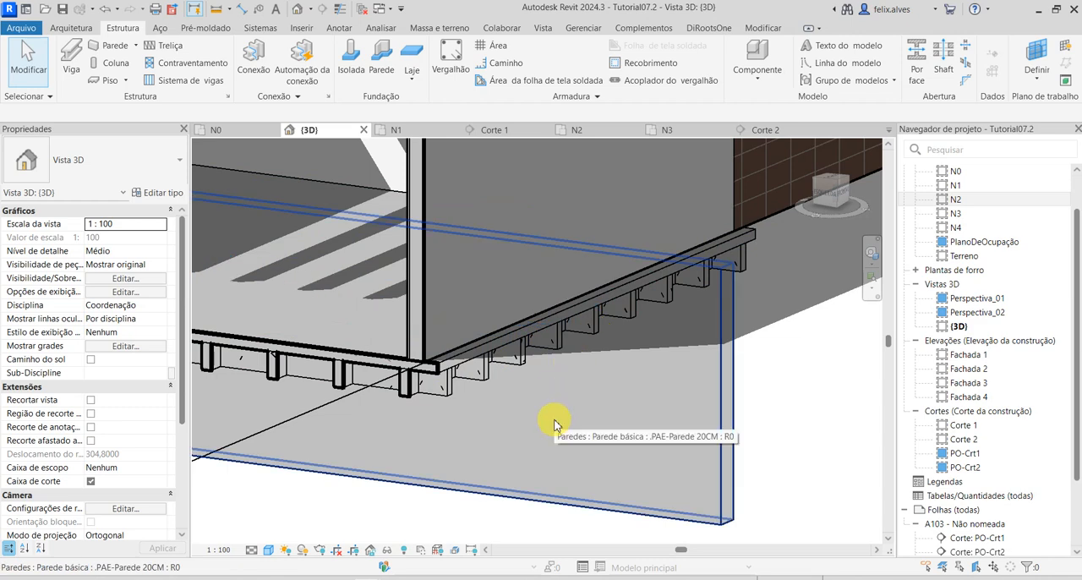
Turn off the 3D view's section box, and switch the shadows off and back on.
shift+middle_drag(550, 405, 442, 464)
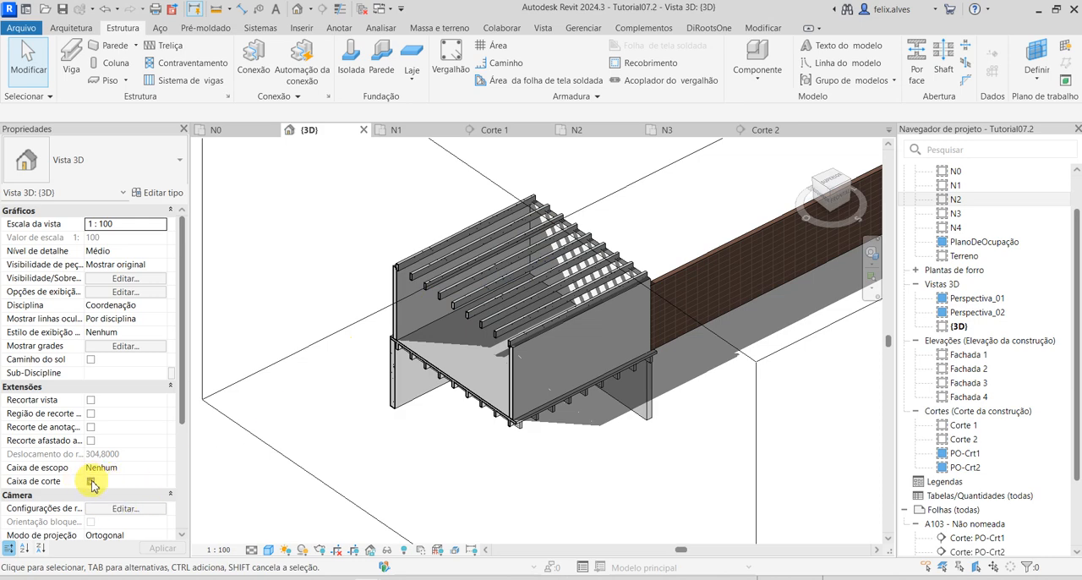
shift+middle_drag(265, 514, 385, 375)
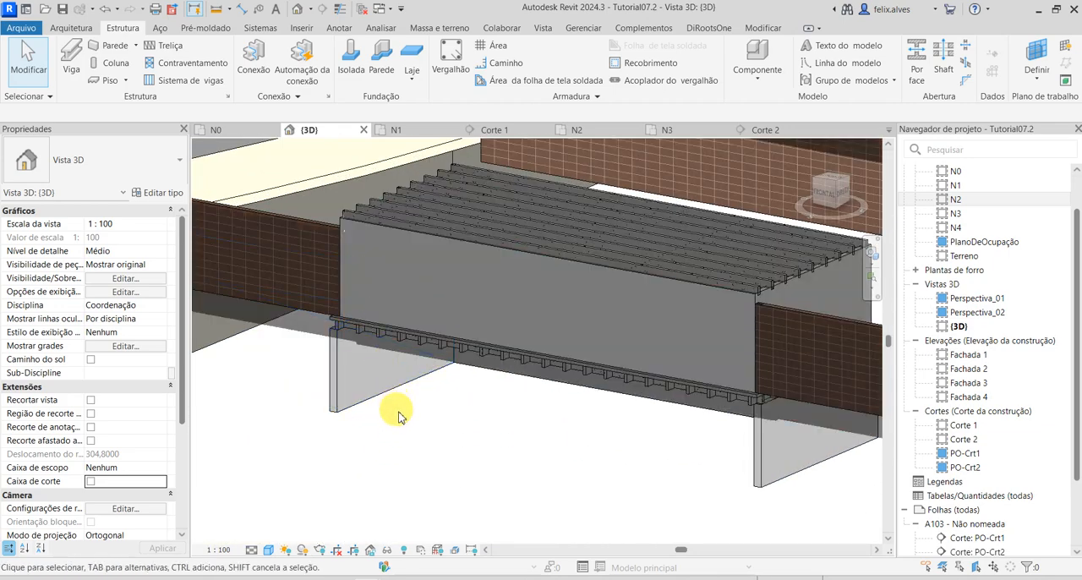
click(303, 551)
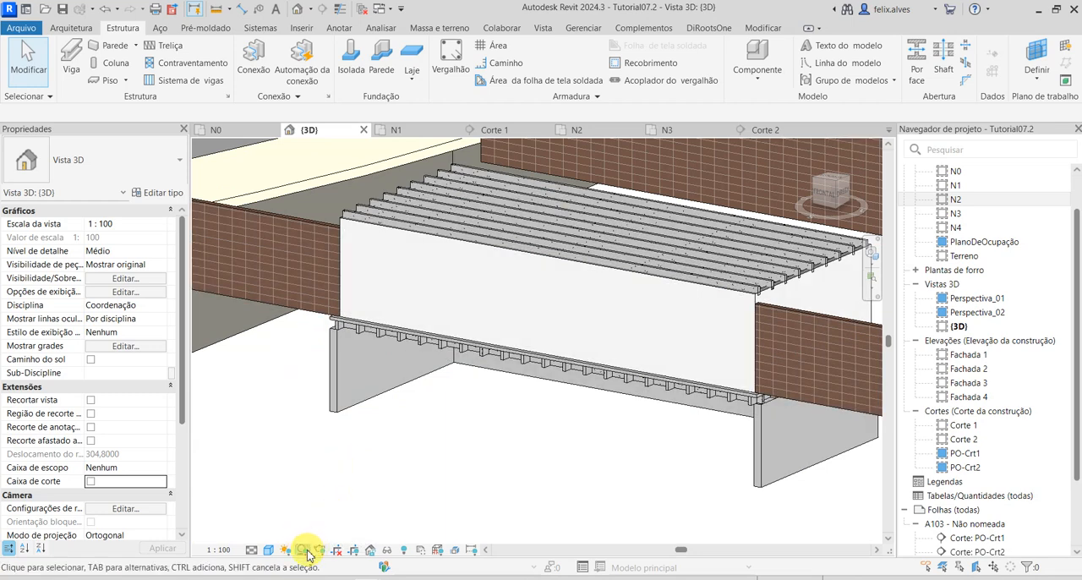
click(308, 553)
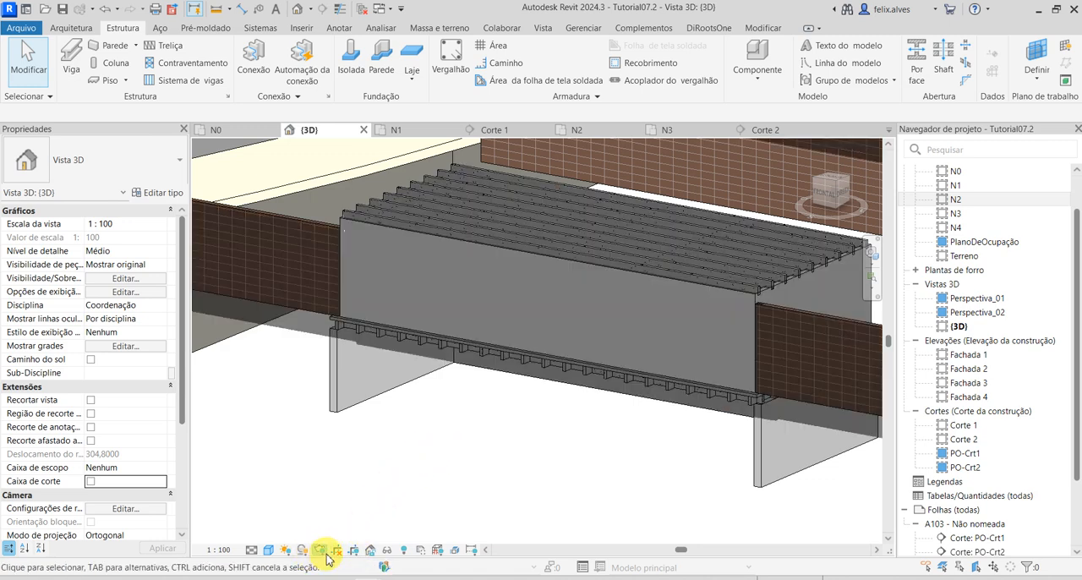
shift+middle_drag(435, 464, 398, 517)
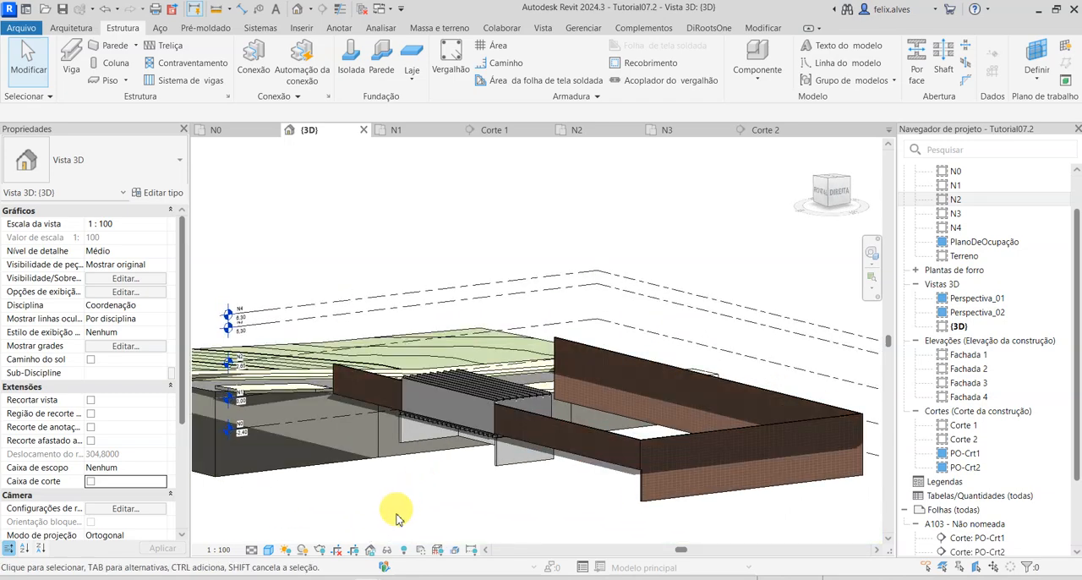
Reveal the hidden elements, filter a selection to Paredes only, unhide the ground-floor .PAE-Parede 20CM side wall, and leave the reveal mode.
click(403, 550)
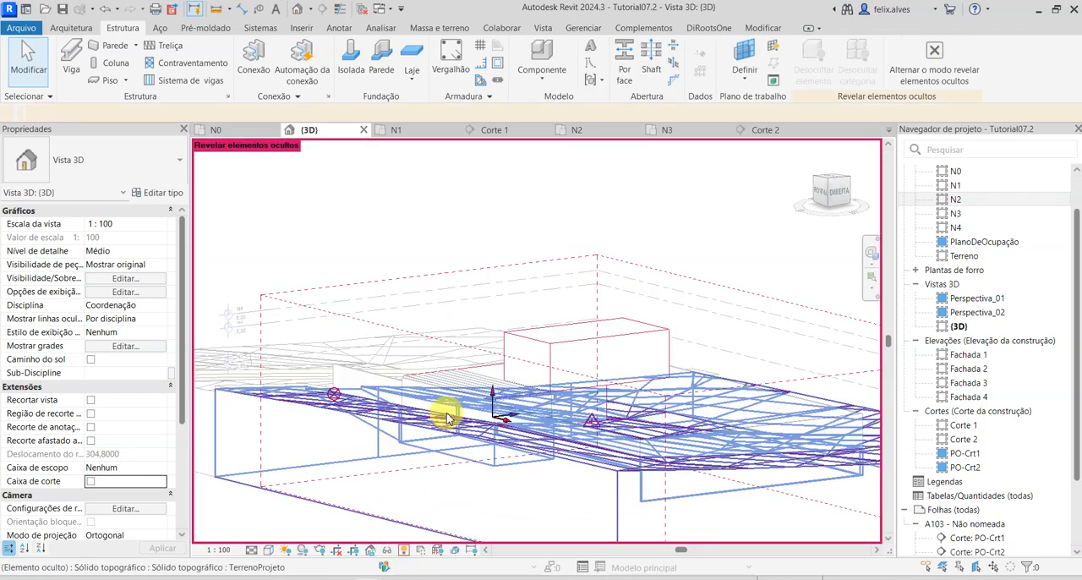
scroll(461, 454, up, 3)
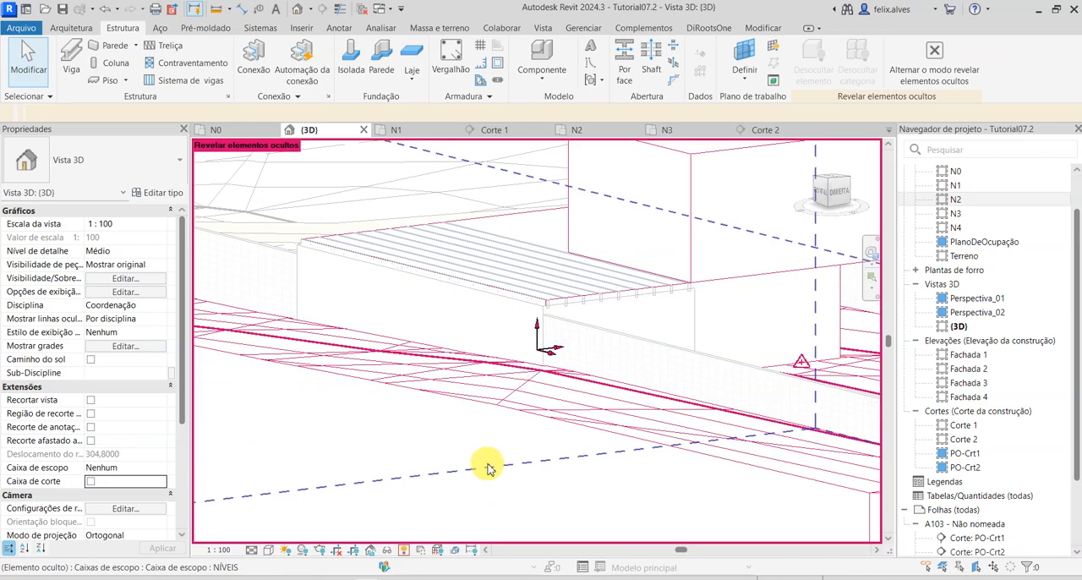
shift+middle_drag(431, 427, 683, 464)
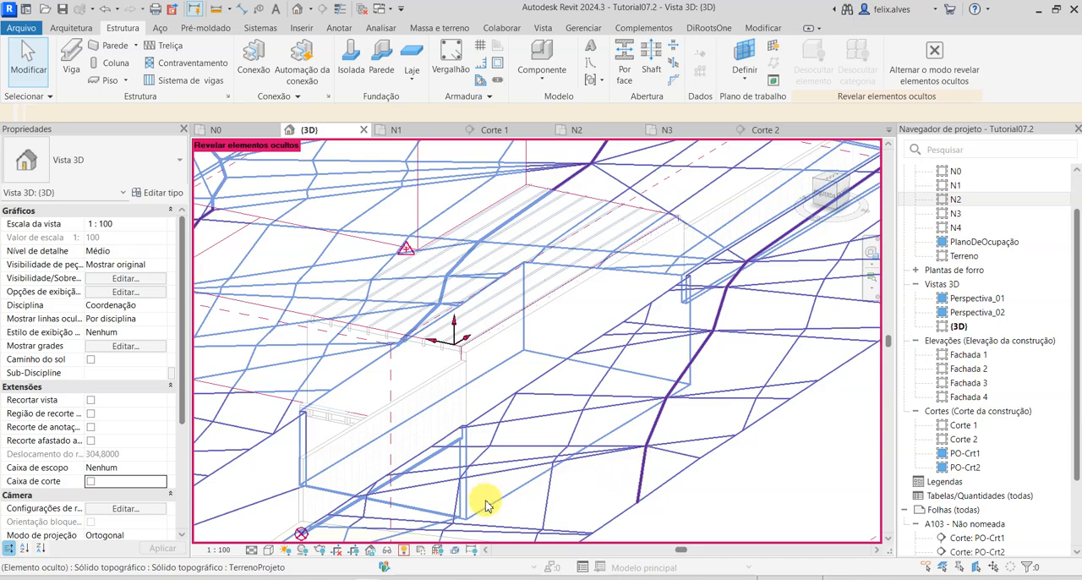
shift+middle_drag(505, 504, 555, 460)
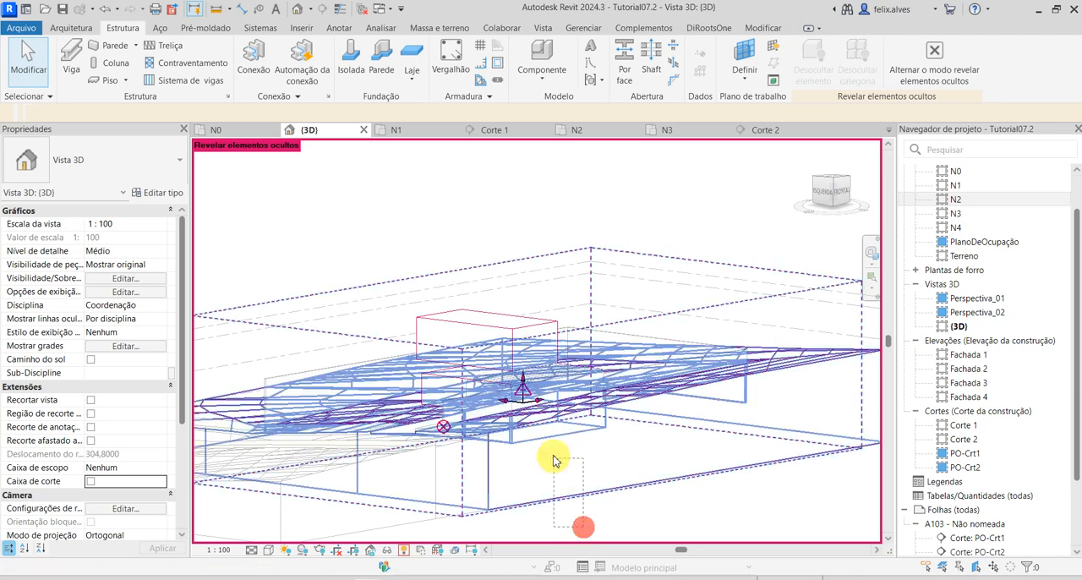
click(528, 434)
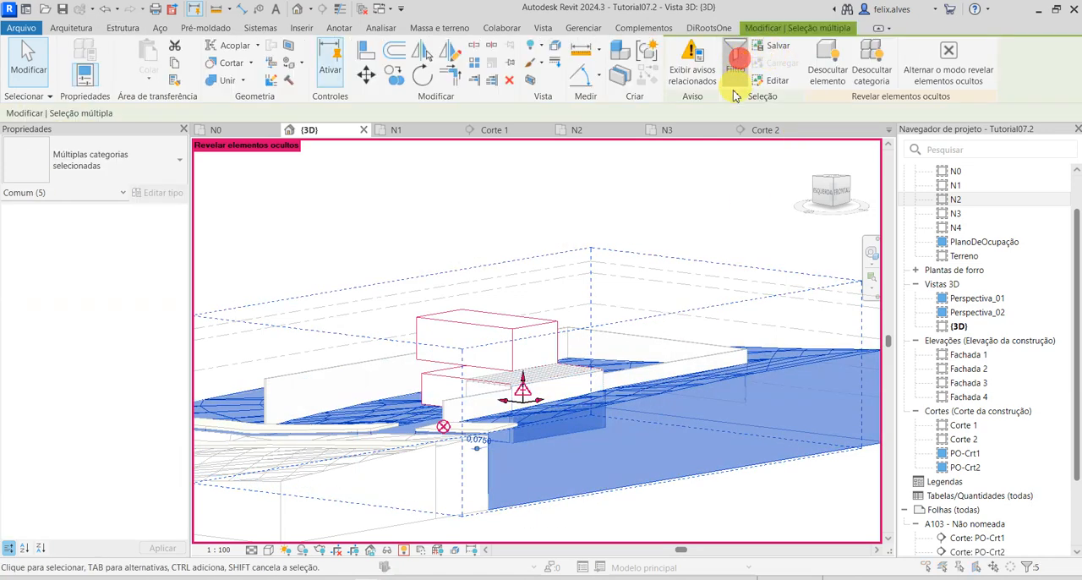
click(736, 63)
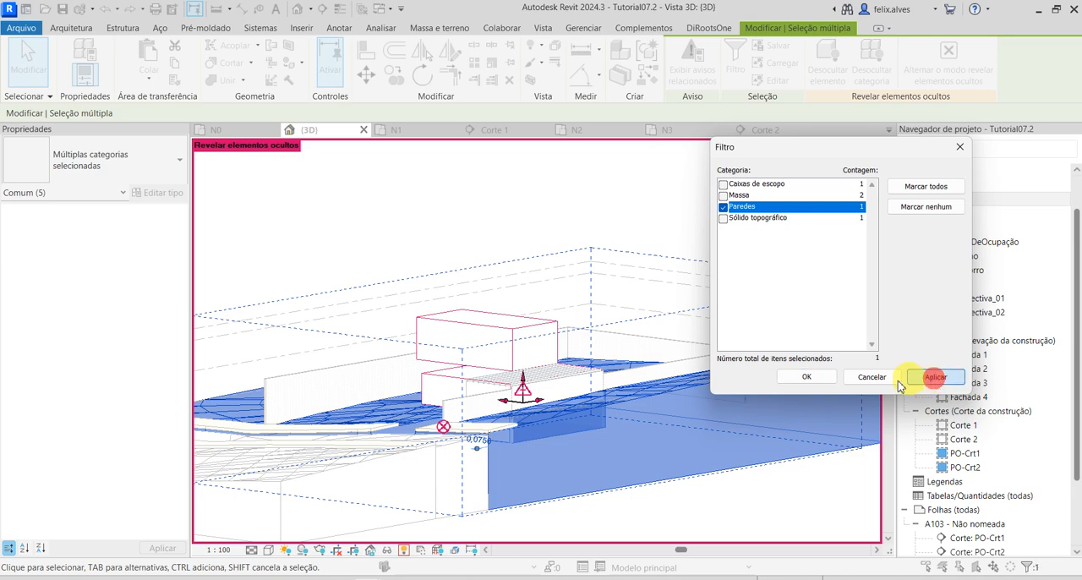
click(814, 376)
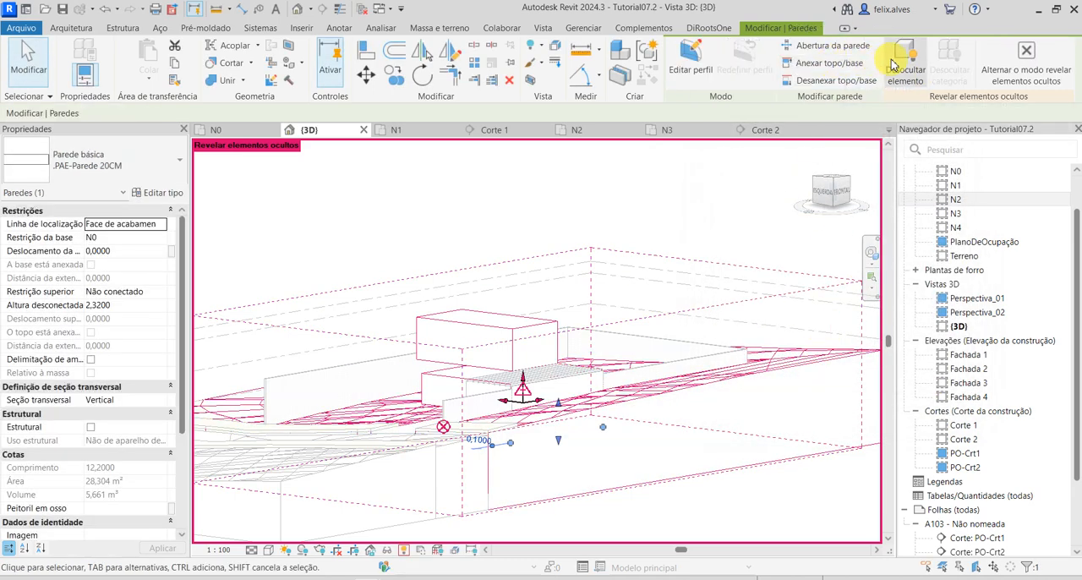
click(896, 68)
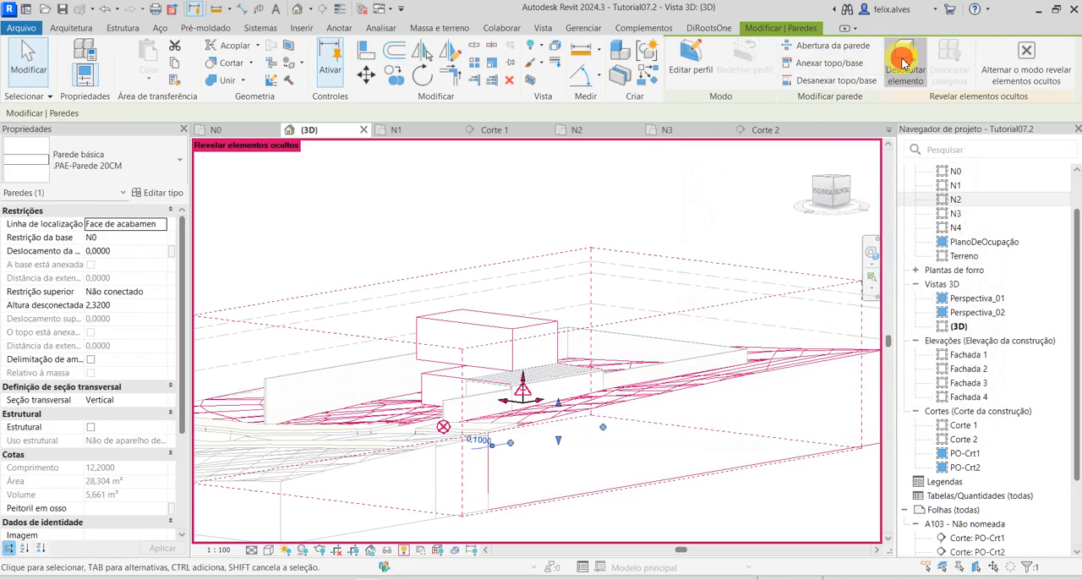
click(1024, 56)
click(552, 298)
Examine the two-way rib grid on the underside of the N1 slab, and the N2 ribs from above.
mouse_move(557, 465)
shift+middle_down()
mouse_move(519, 460)
mouse_move(522, 398)
mouse_move(515, 435)
mouse_move(394, 442)
mouse_move(478, 486)
shift+middle_up()
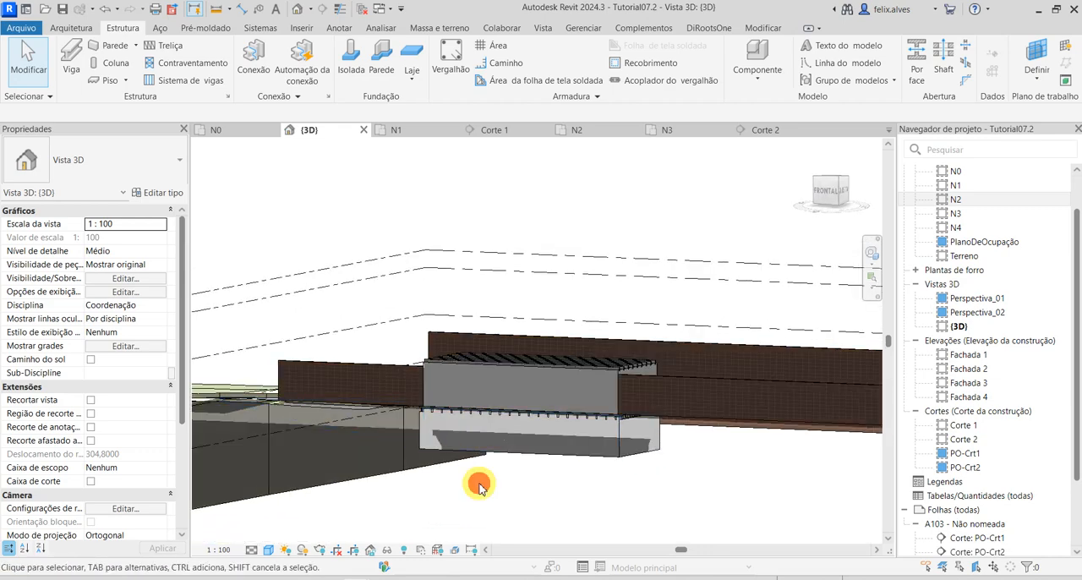
shift+middle_drag(569, 492, 701, 254)
scroll(512, 478, up, 5)
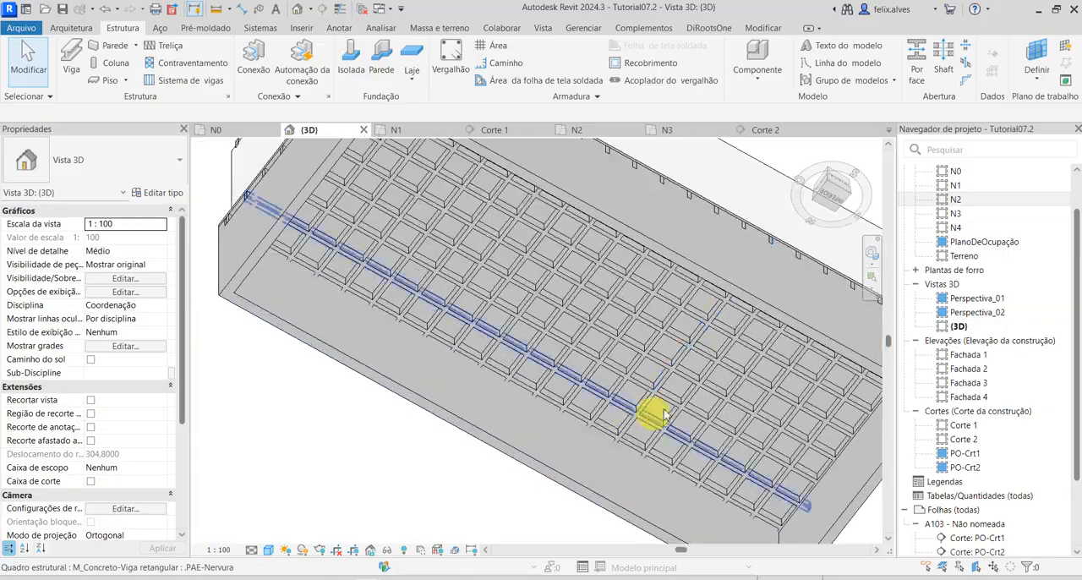
shift+middle_drag(696, 414, 436, 292)
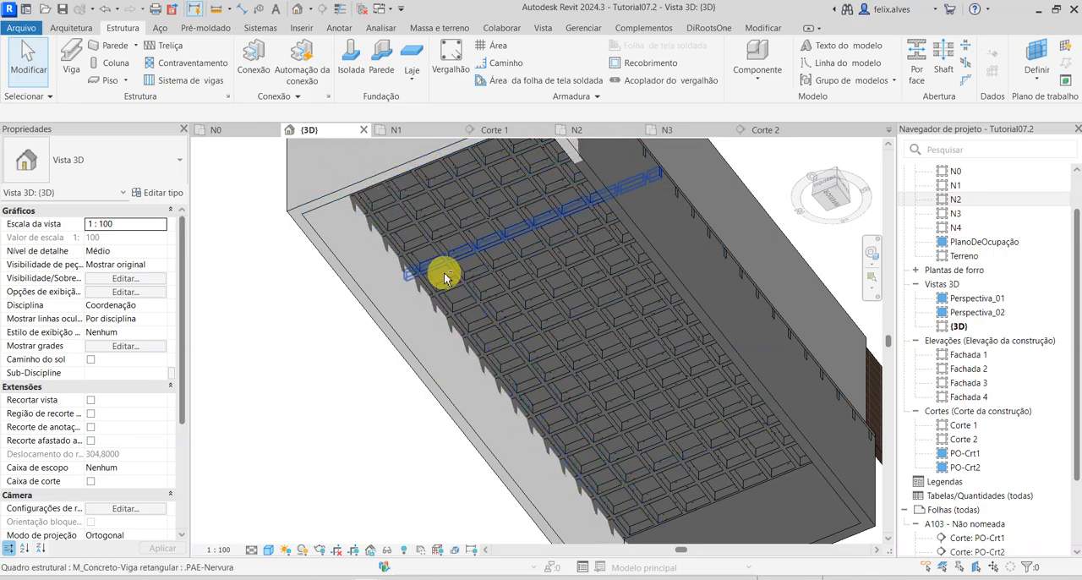
shift+middle_drag(446, 279, 630, 243)
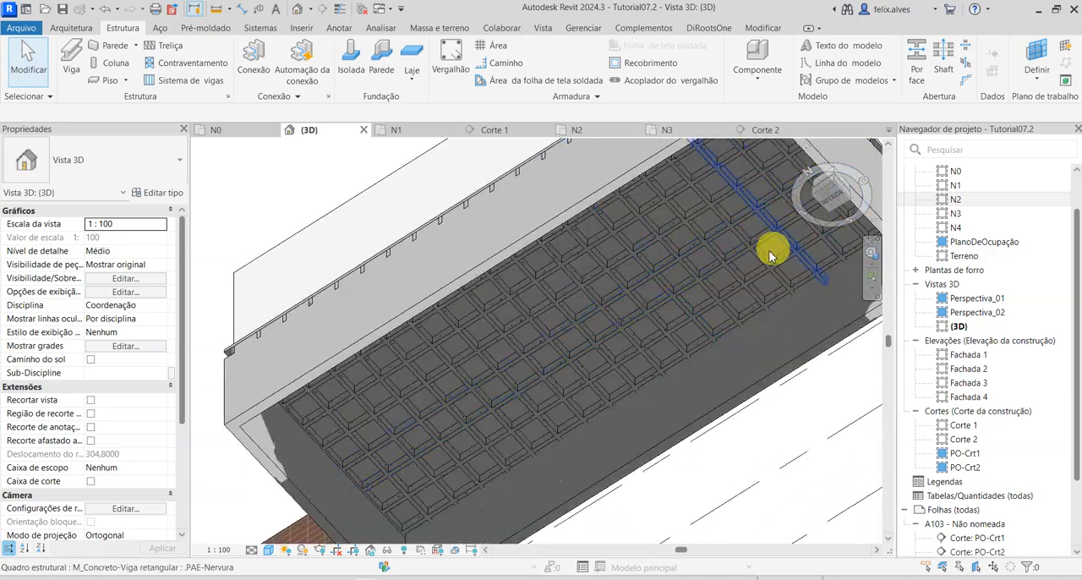
shift+middle_drag(536, 357, 490, 307)
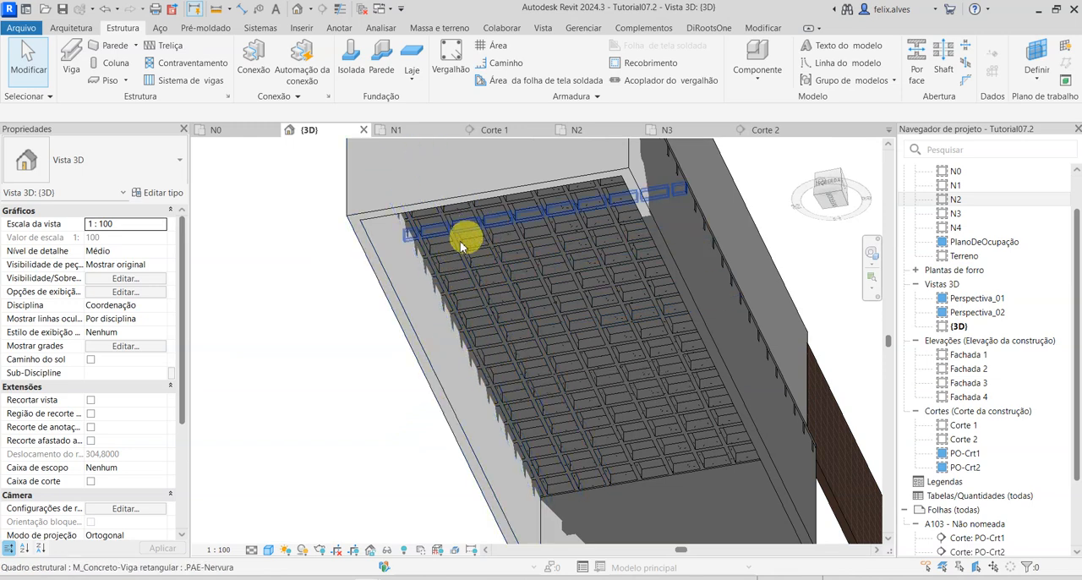
scroll(521, 345, up, 5)
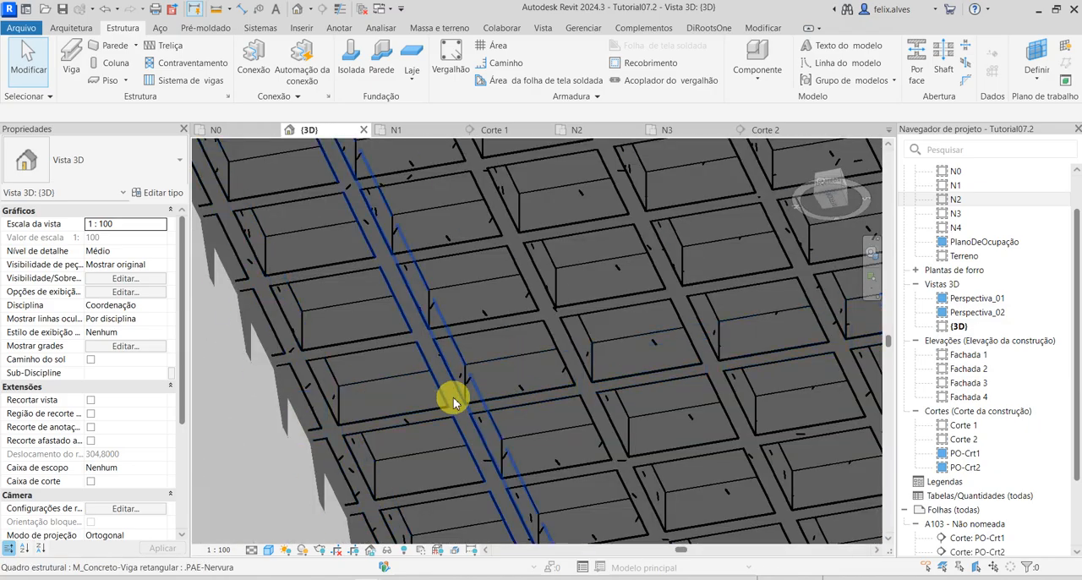
shift+middle_drag(452, 391, 406, 553)
shift+middle_drag(587, 438, 412, 296)
shift+middle_drag(720, 474, 717, 428)
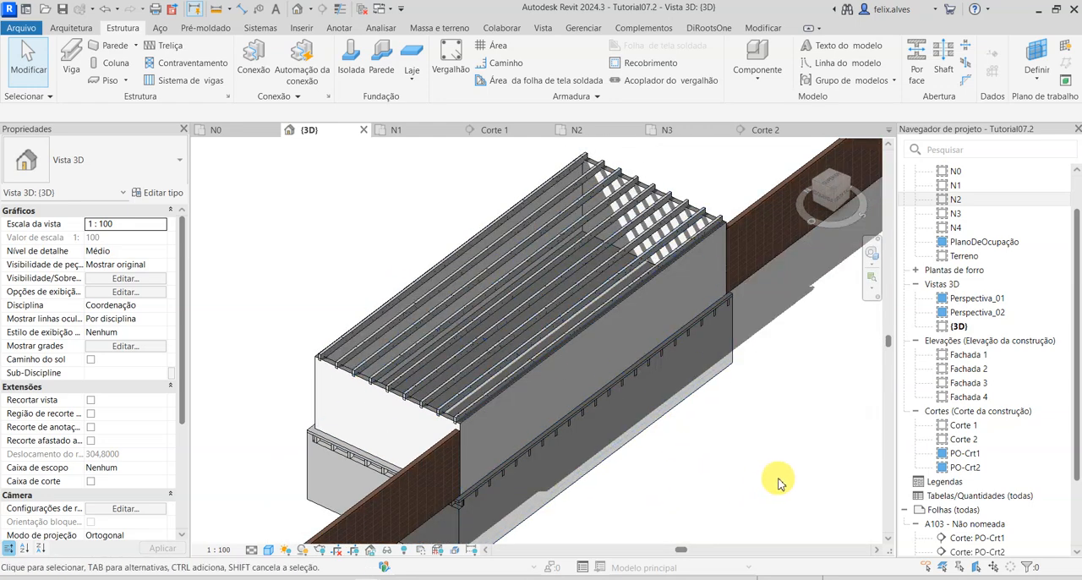
shift+middle_drag(780, 482, 761, 502)
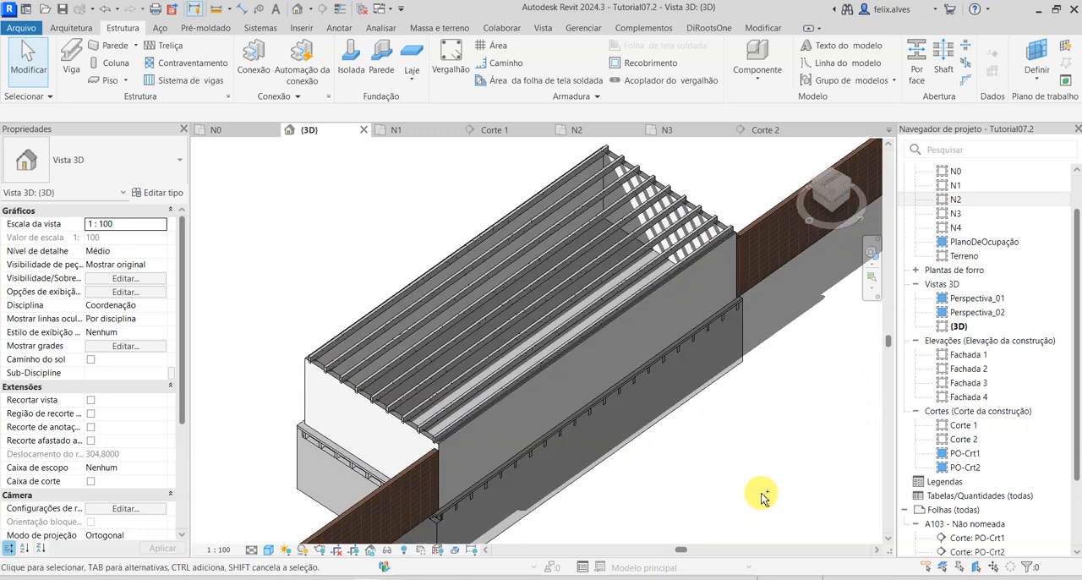